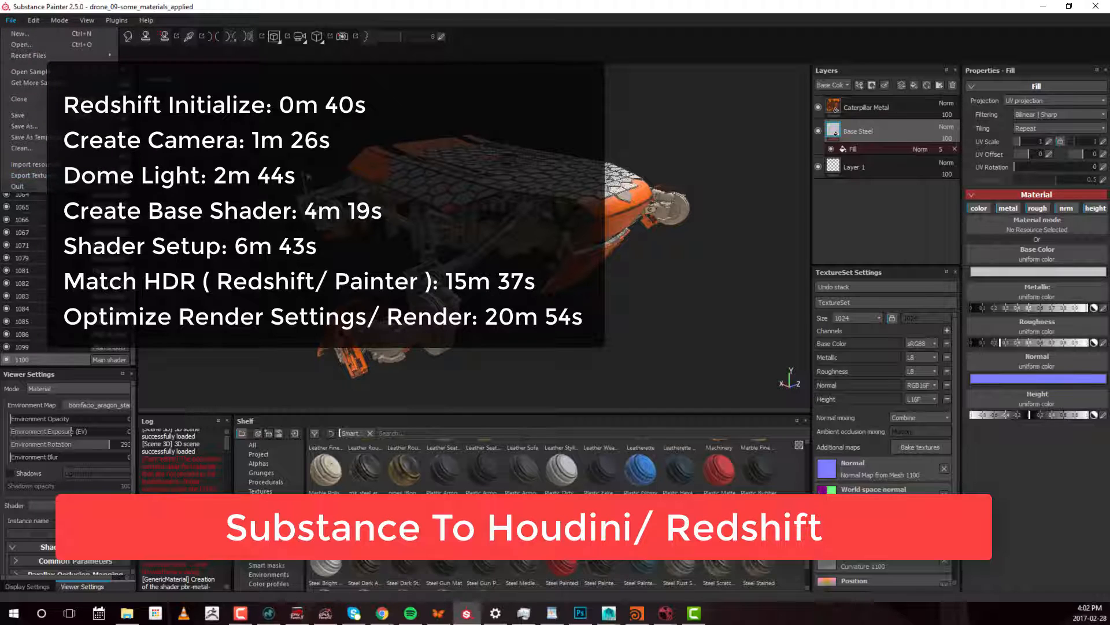
# - Switch from Substance Painter to Houdini and activate the geo1 network view
pyautogui.click(628, 153)
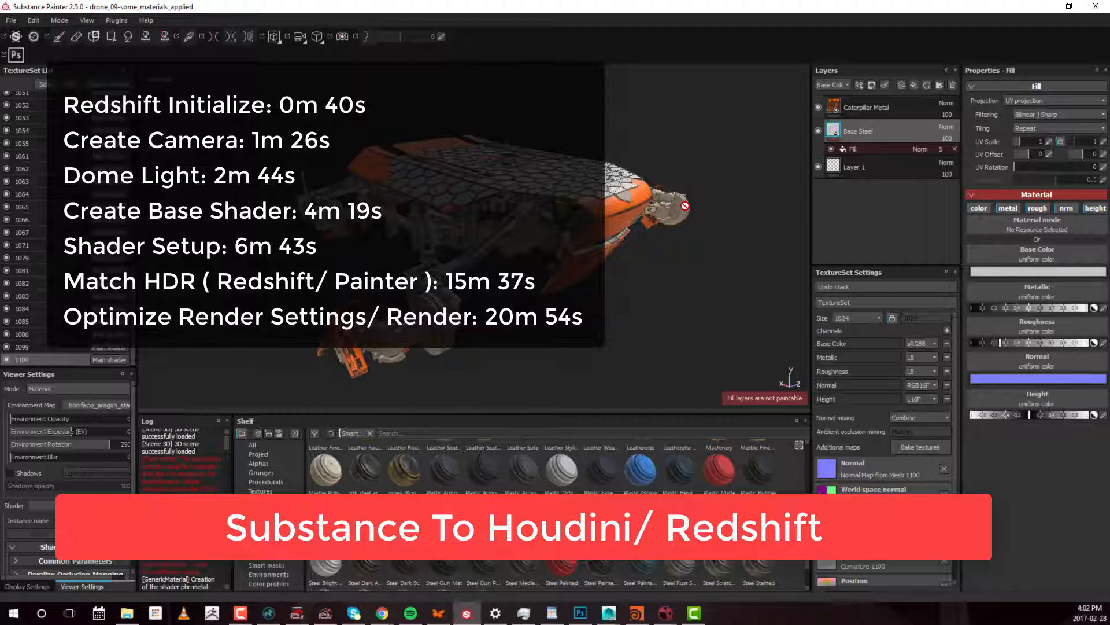
pyautogui.click(1043, 6)
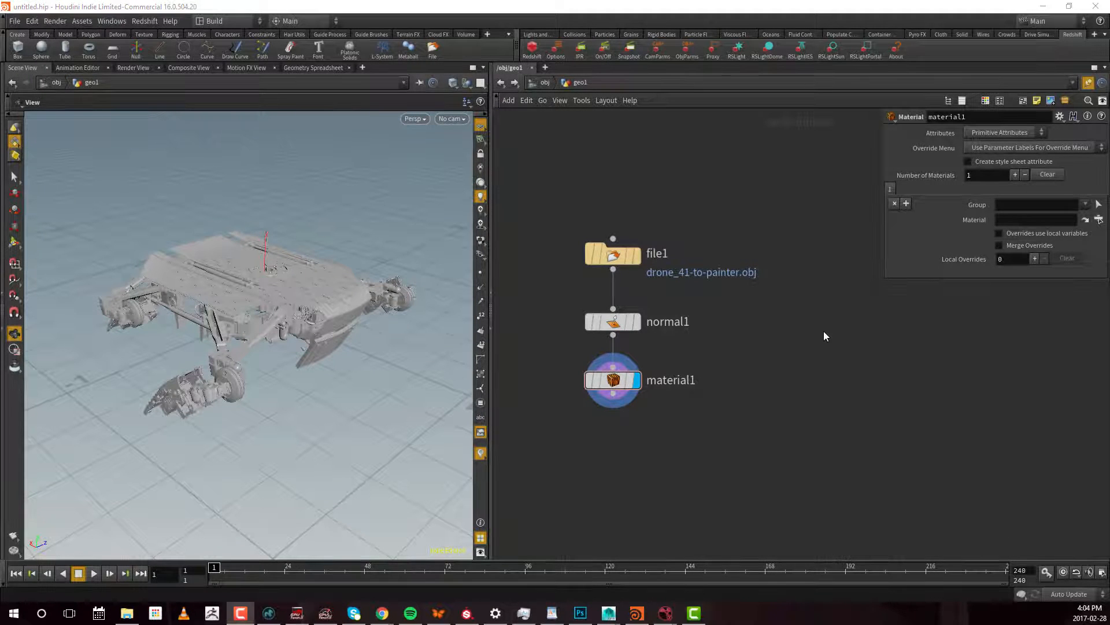
pyautogui.click(804, 303)
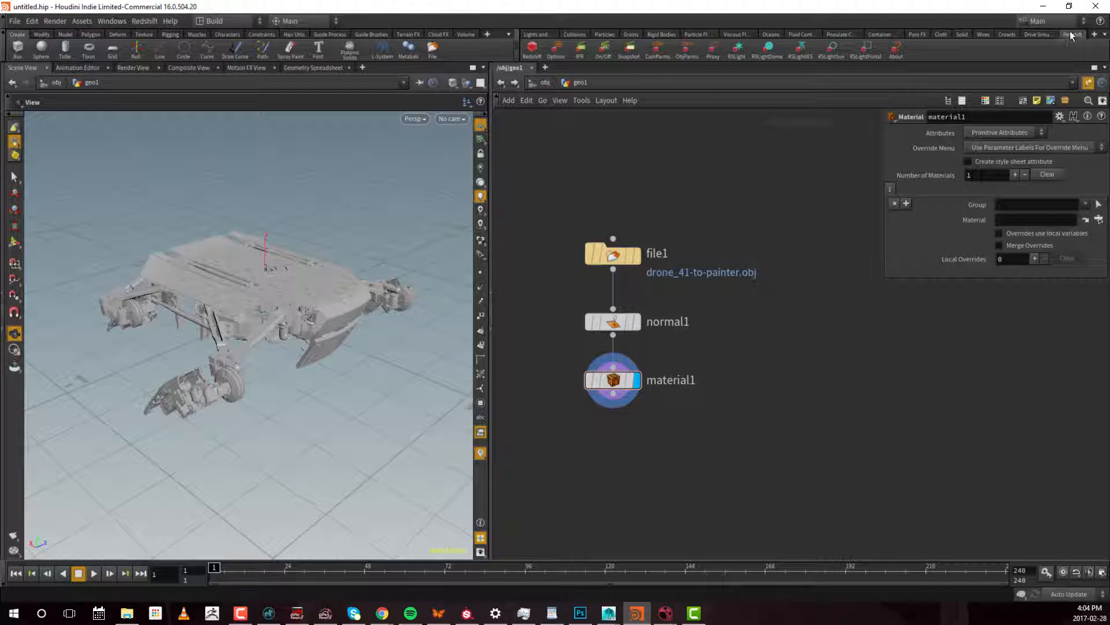
# - Check in the list of available shelves whether the Redshift shelf is enabled
pyautogui.click(1094, 34)
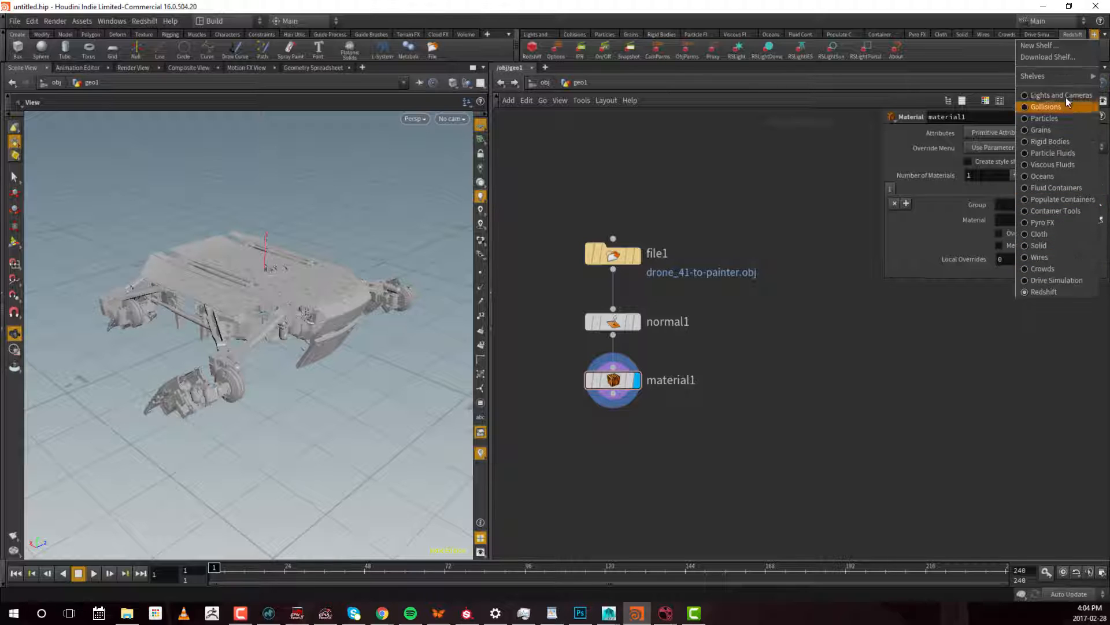
pyautogui.moveTo(1068, 77)
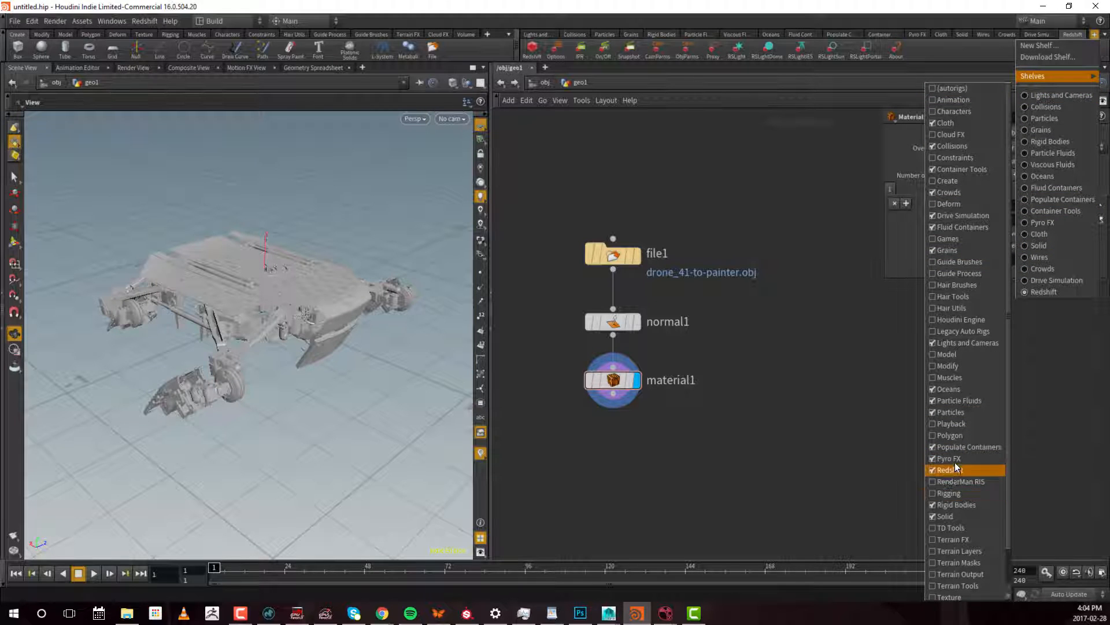
pyautogui.click(878, 455)
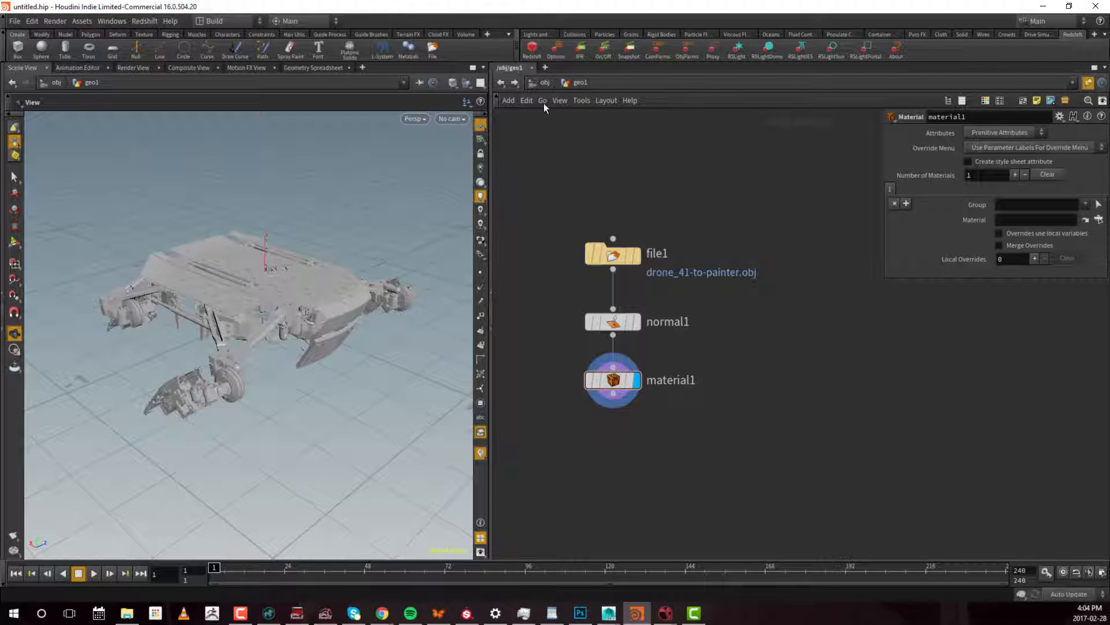
# - Go to the out network and delete the Redshift_ROP1 and Redshift_IPR1 nodes
pyautogui.click(544, 83)
pyautogui.click(539, 86)
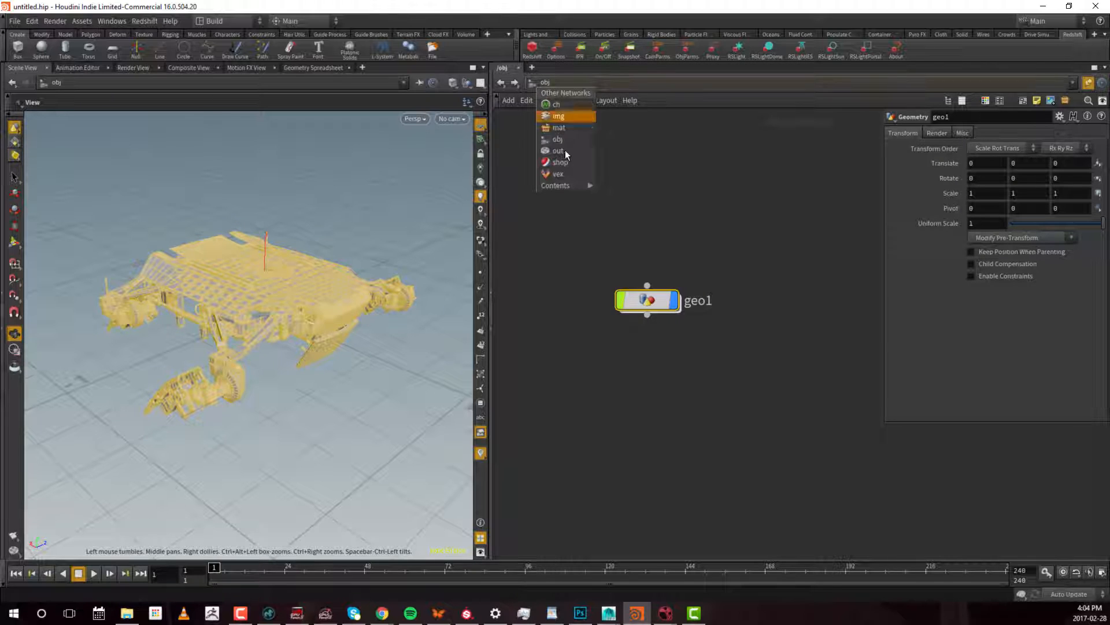
pyautogui.click(567, 149)
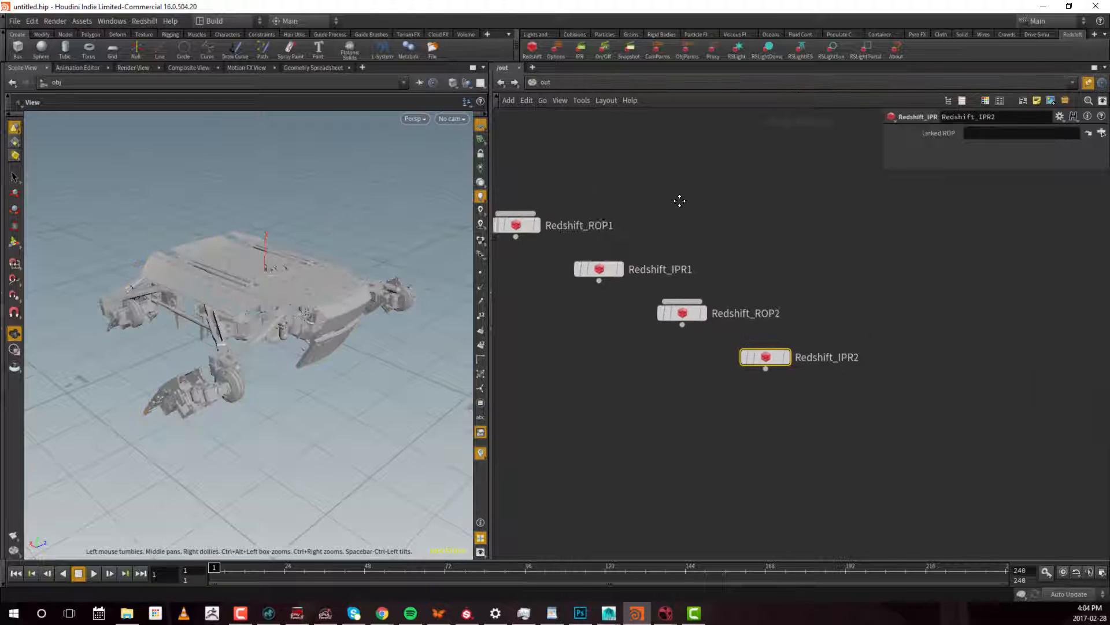
pyautogui.moveTo(779, 270); pyautogui.dragTo(640, 362)
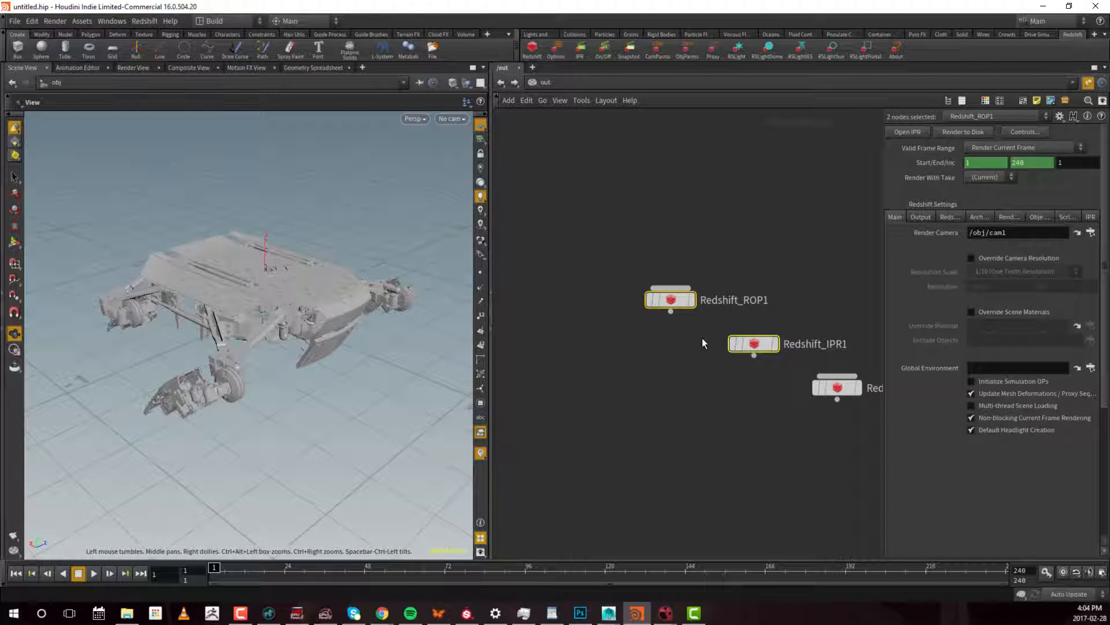
pyautogui.press('Delete')
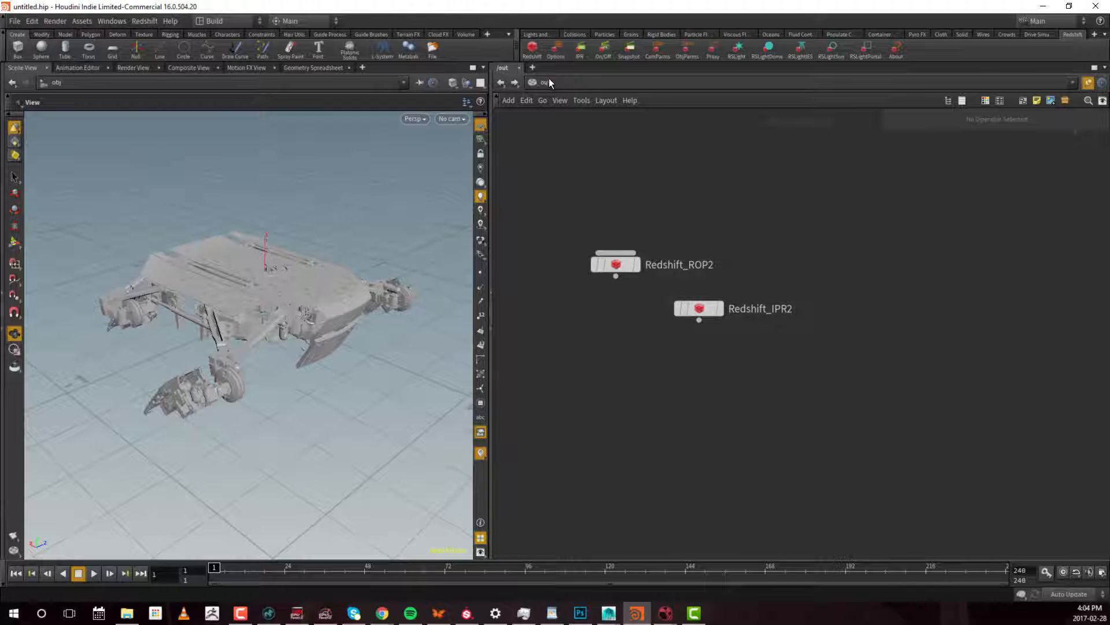
# - Set the Linked ROP of the Redshift_IPR2 node to /out/Redshift_ROP2
pyautogui.moveTo(608, 180); pyautogui.dragTo(586, 175, button='middle')
pyautogui.moveTo(606, 218); pyautogui.dragTo(555, 270)
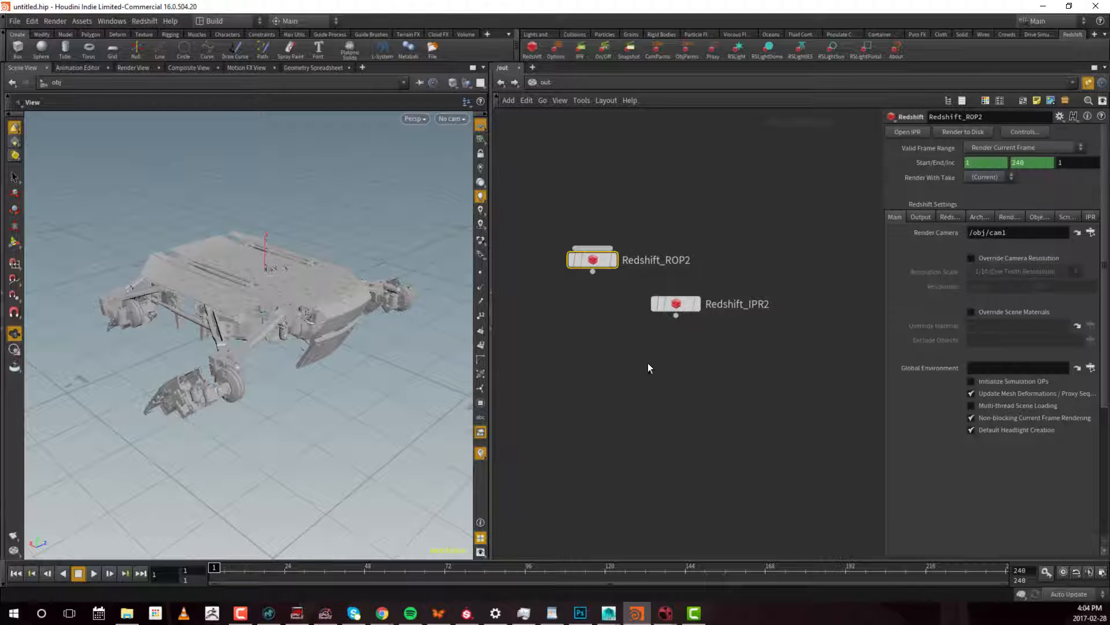
pyautogui.moveTo(750, 262); pyautogui.dragTo(728, 274, button='middle')
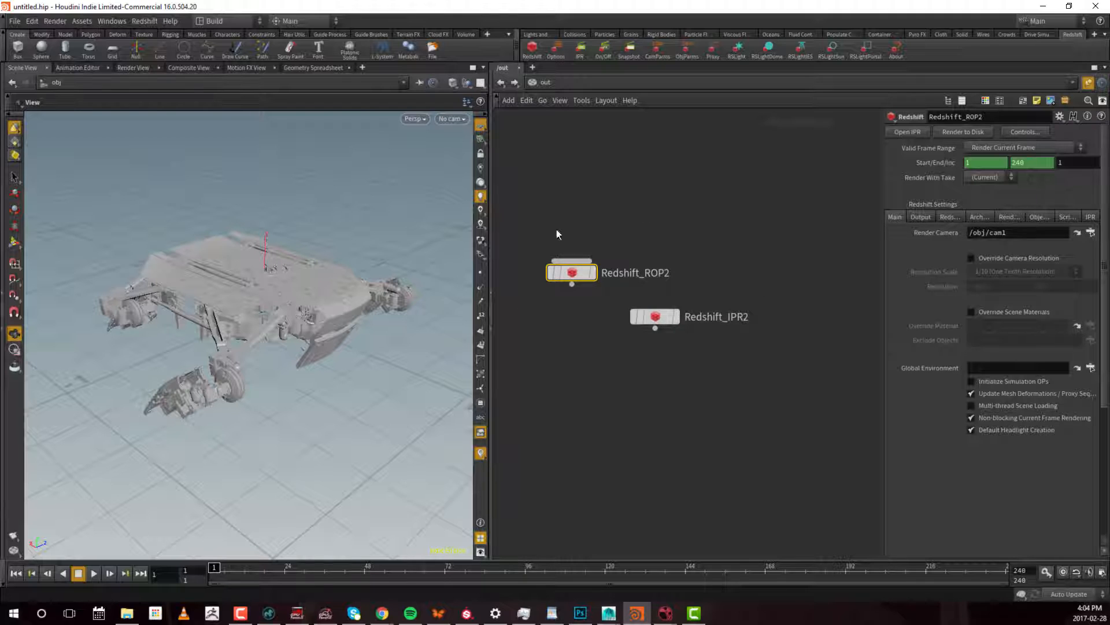
pyautogui.moveTo(737, 167); pyautogui.dragTo(623, 438)
pyautogui.moveTo(640, 182); pyautogui.dragTo(559, 284)
pyautogui.moveTo(607, 269); pyautogui.dragTo(590, 285, button='middle')
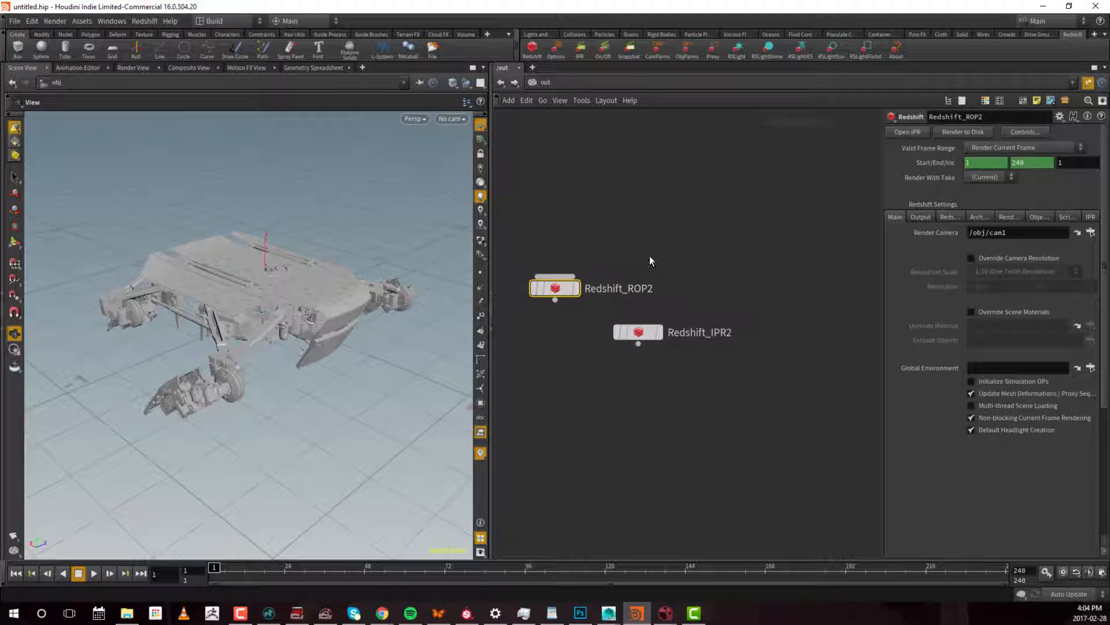
pyautogui.moveTo(750, 169); pyautogui.dragTo(671, 344)
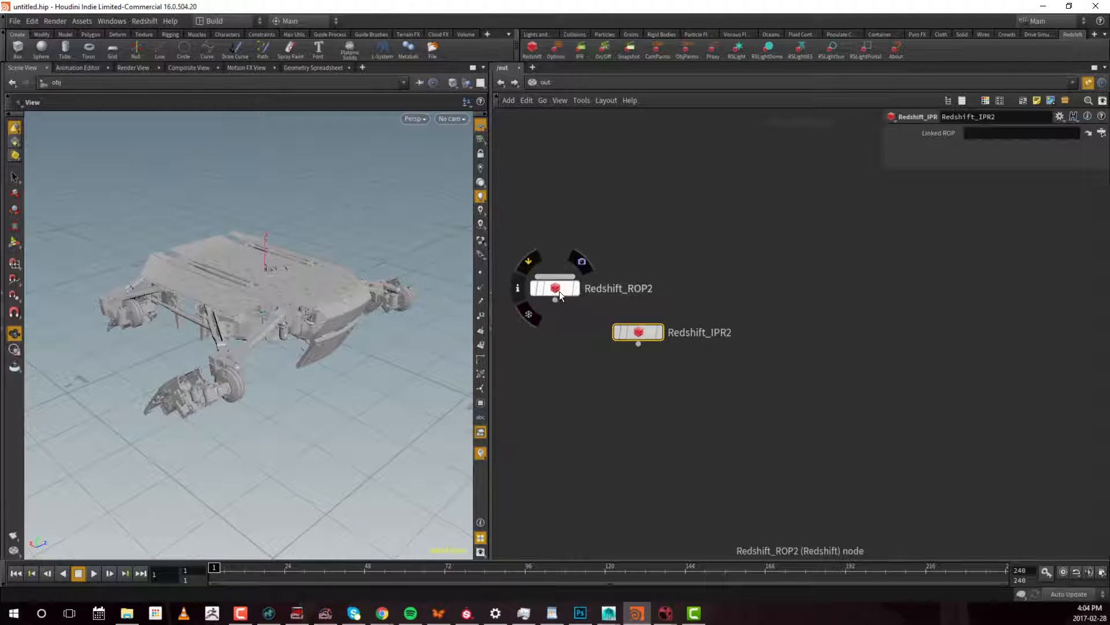
pyautogui.moveTo(557, 291); pyautogui.dragTo(1002, 137)
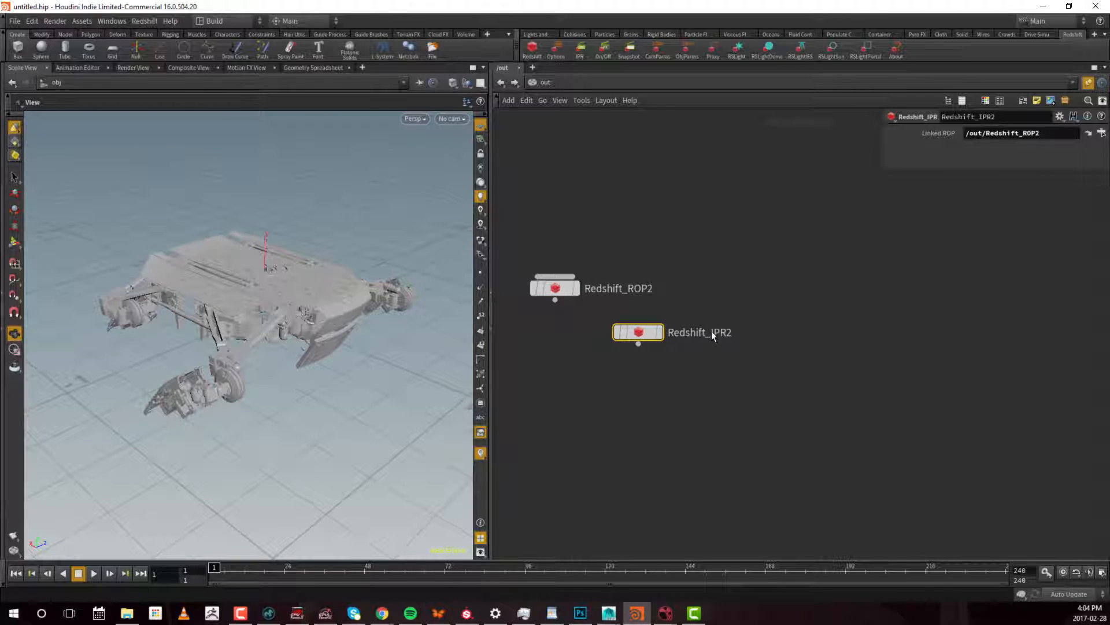
pyautogui.moveTo(739, 223); pyautogui.dragTo(651, 399)
pyautogui.moveTo(769, 406); pyautogui.dragTo(583, 312)
pyautogui.moveTo(624, 230); pyautogui.dragTo(503, 304)
pyautogui.moveTo(648, 222); pyautogui.dragTo(520, 303)
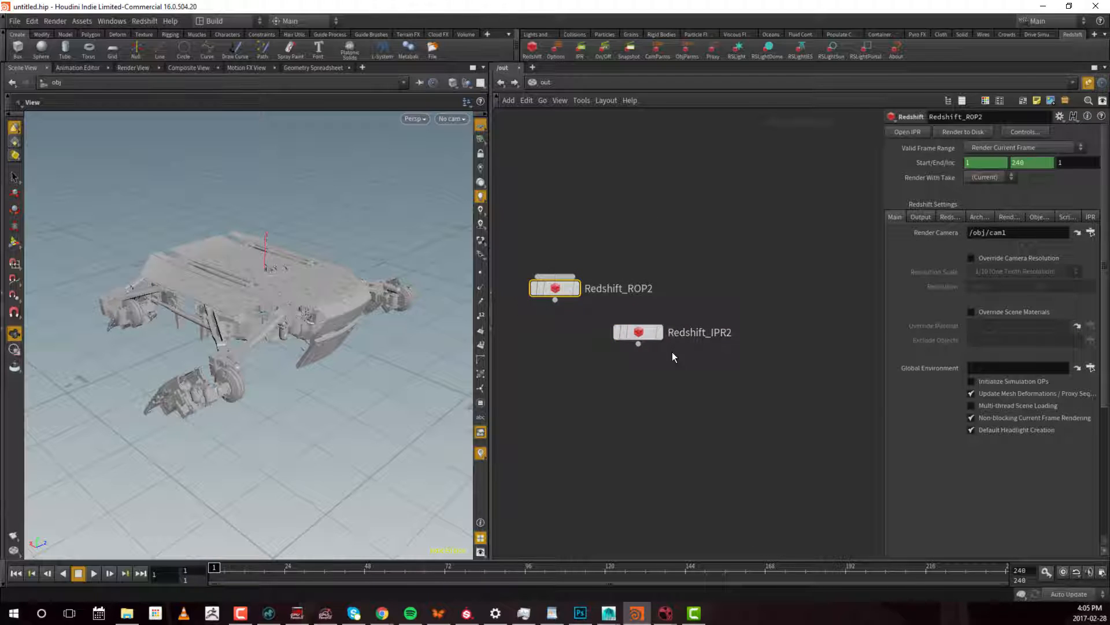
pyautogui.moveTo(680, 234); pyautogui.dragTo(511, 320)
pyautogui.moveTo(629, 225); pyautogui.dragTo(667, 233)
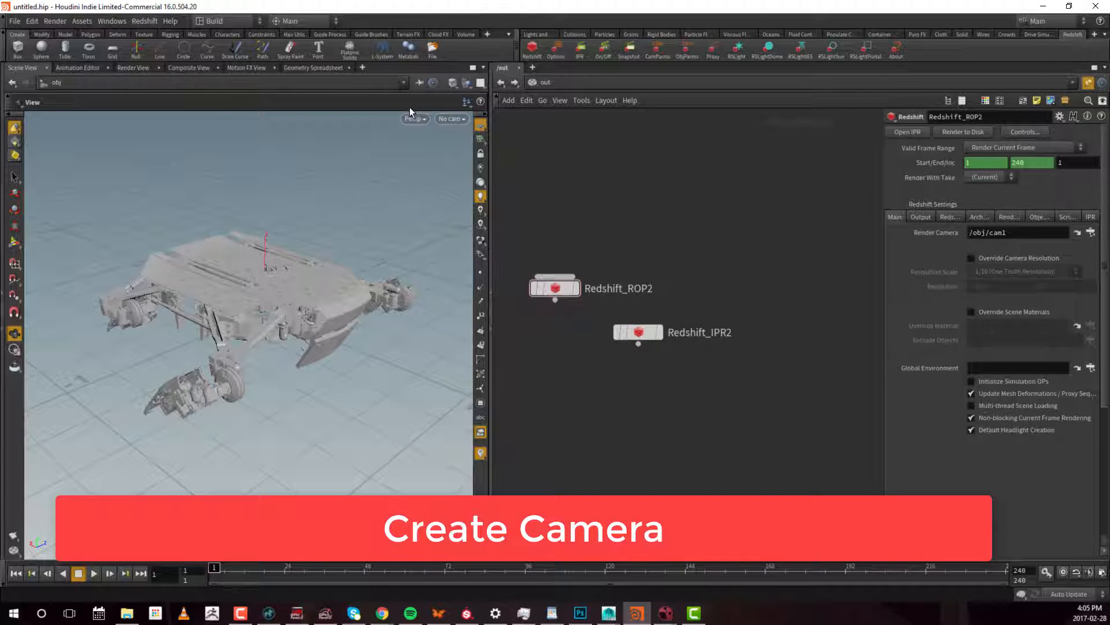
# - Create a new camera from the current perspective view of the drone
pyautogui.click(448, 119)
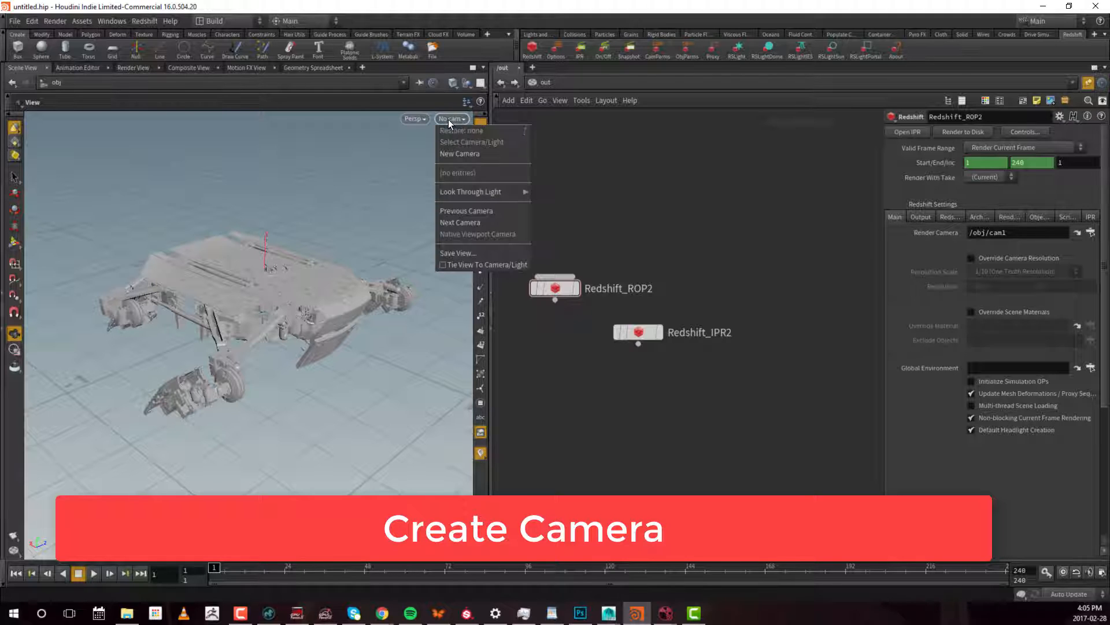
pyautogui.click(463, 155)
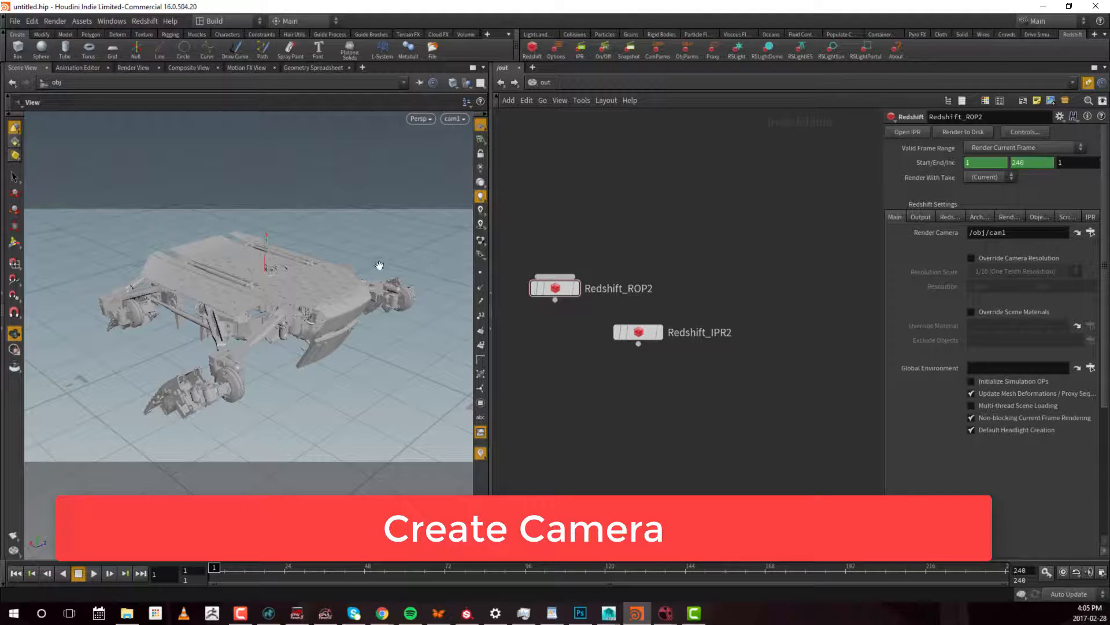
pyautogui.moveTo(440, 173); pyautogui.dragTo(400, 199)
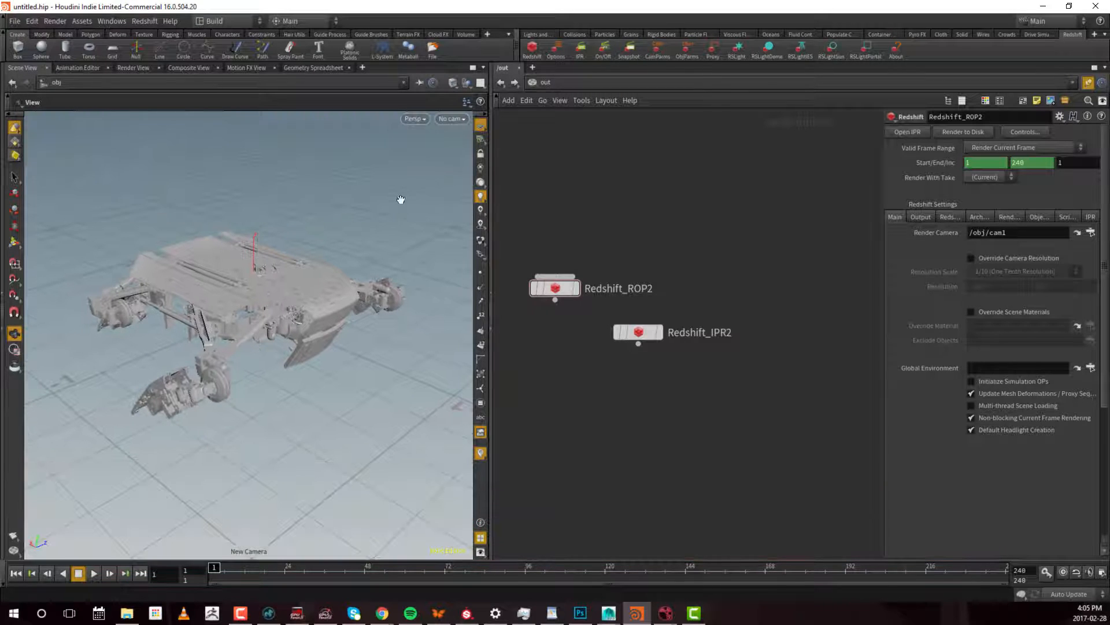
pyautogui.moveTo(271, 298)
pyautogui.mouseDown()
pyautogui.moveTo(297, 317)
pyautogui.moveTo(260, 309)
pyautogui.mouseUp()
# - Look through cam1, tie the view to the camera, and reframe the drone through it
pyautogui.click(447, 118)
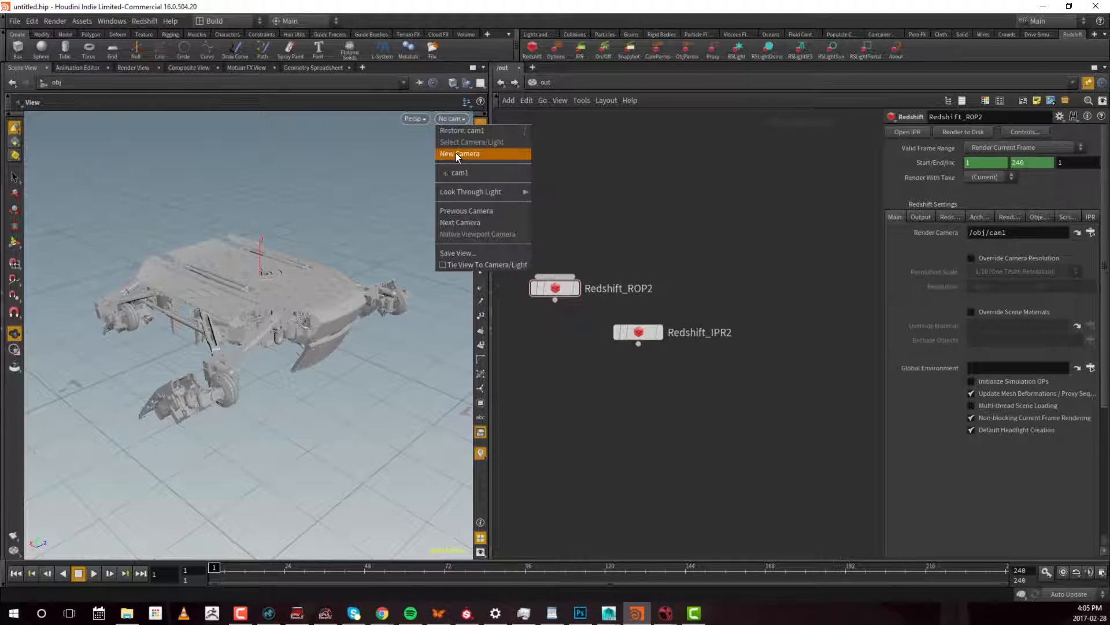
pyautogui.click(453, 172)
pyautogui.click(456, 119)
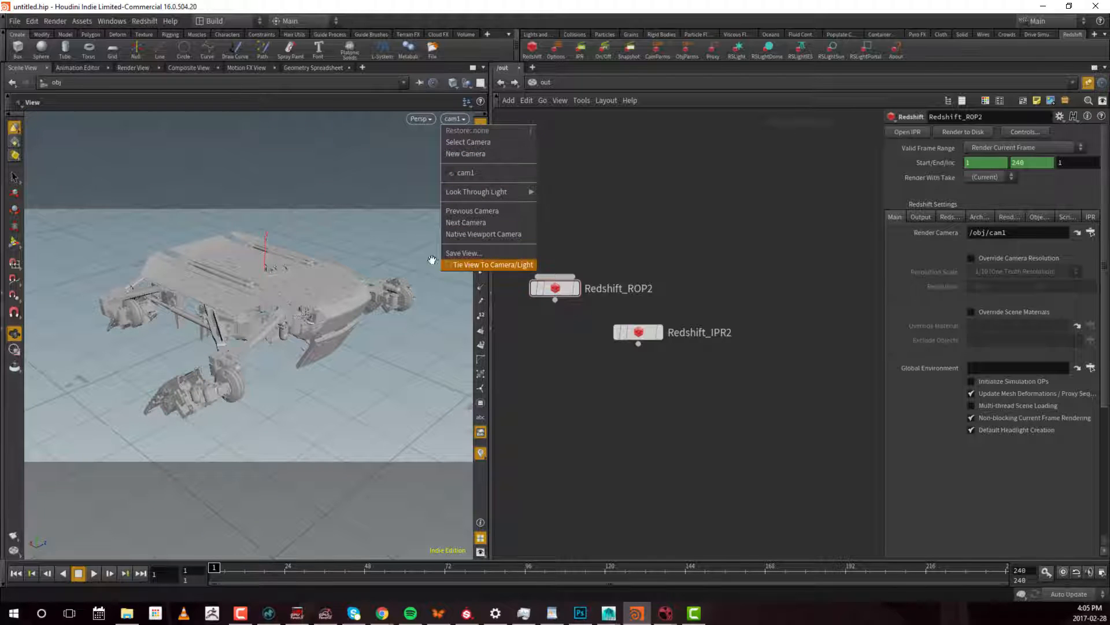
pyautogui.click(484, 264)
pyautogui.moveTo(298, 288); pyautogui.dragTo(519, 297)
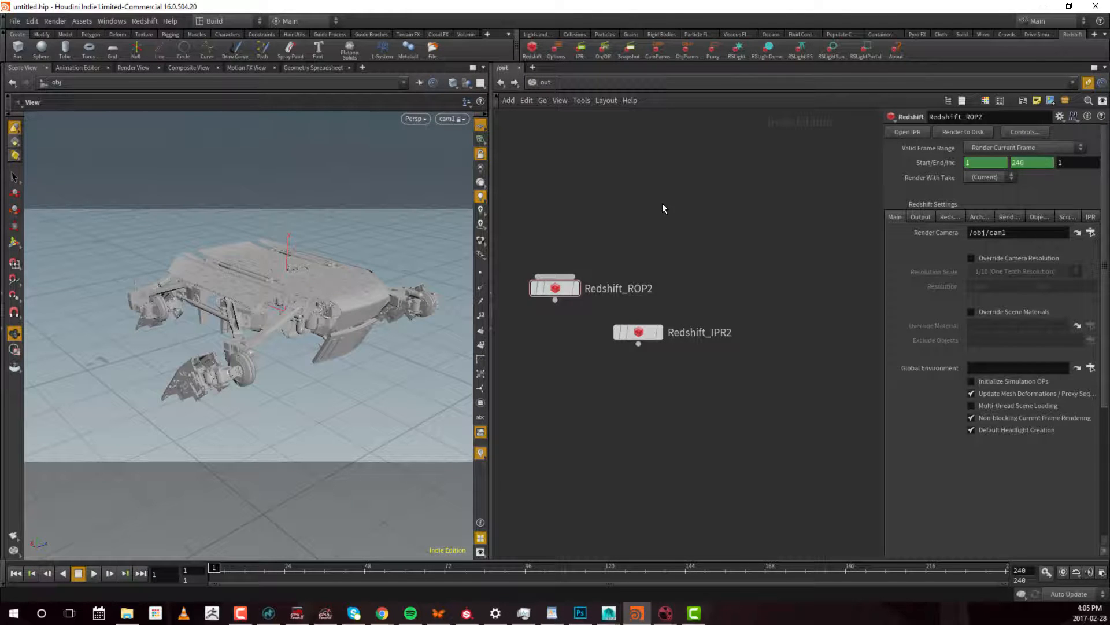
# - Check which render camera the Redshift_ROP2 node uses
pyautogui.moveTo(663, 207); pyautogui.dragTo(506, 299)
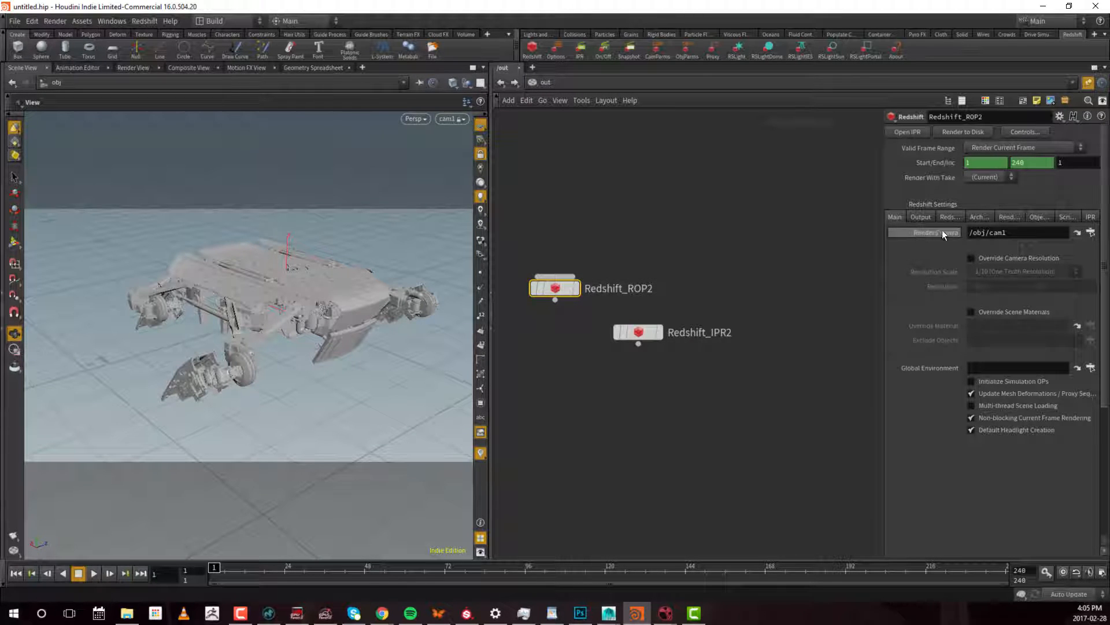
pyautogui.click(1009, 233)
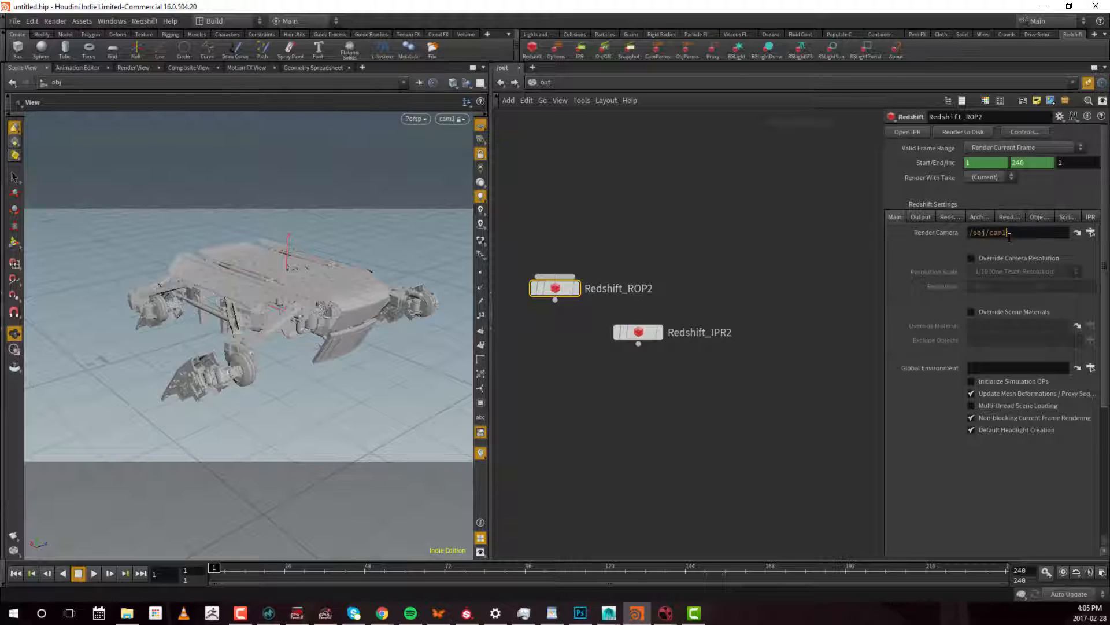
pyautogui.doubleClick(1041, 232)
# - Adjust the drone's framing in the cam1 view and run a test render of Redshift_ROP2, closing its window when finished
pyautogui.moveTo(229, 292); pyautogui.dragTo(182, 344)
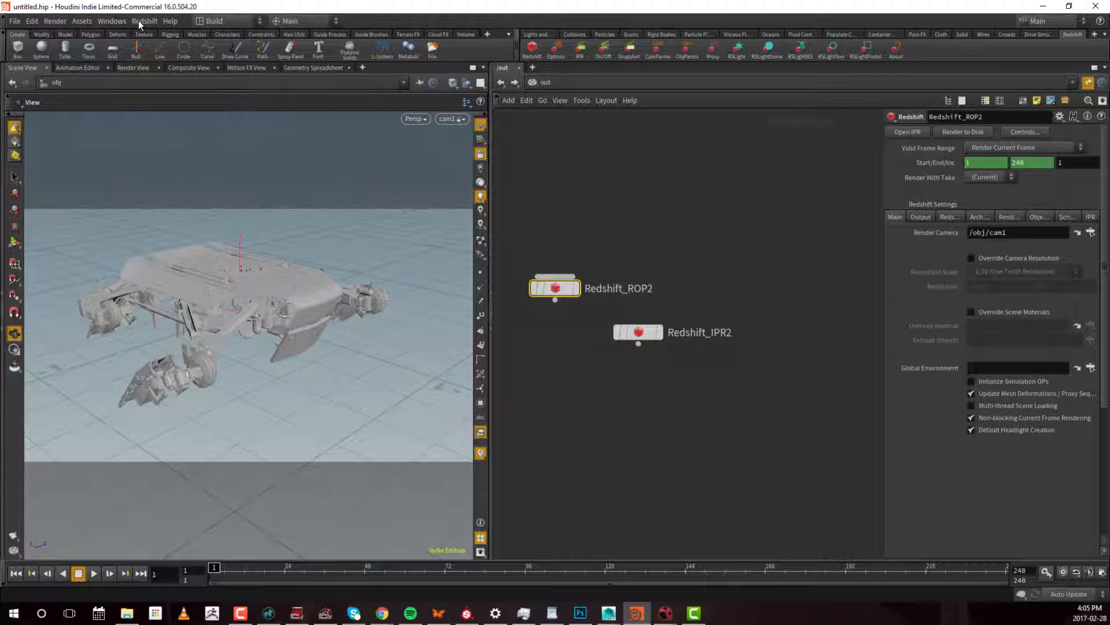
pyautogui.click(1024, 132)
pyautogui.click(942, 430)
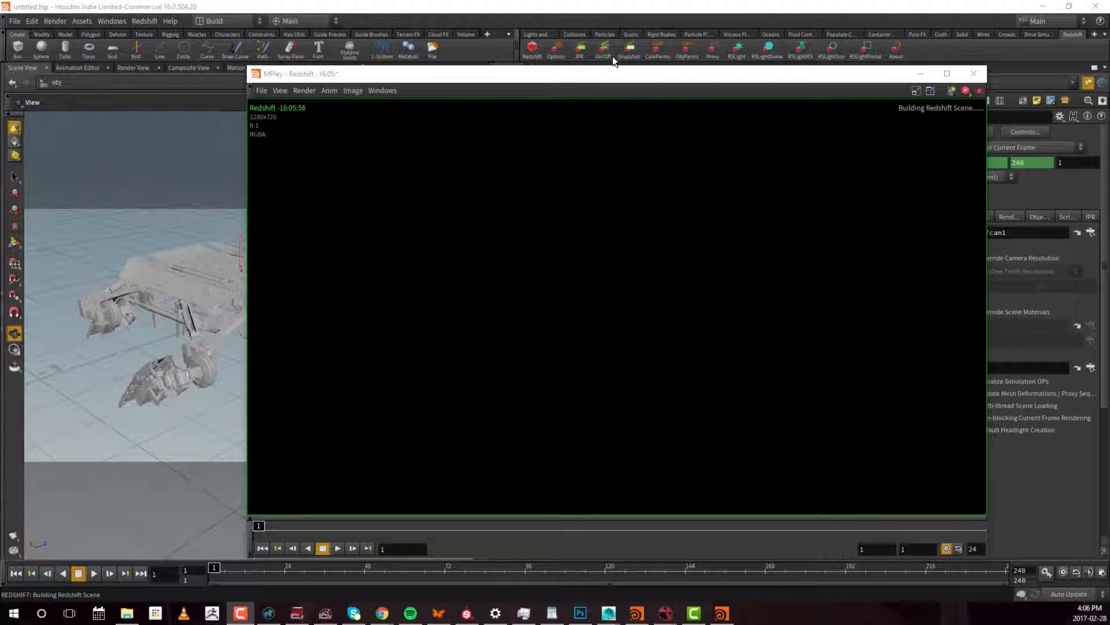
pyautogui.moveTo(595, 71); pyautogui.dragTo(578, 58)
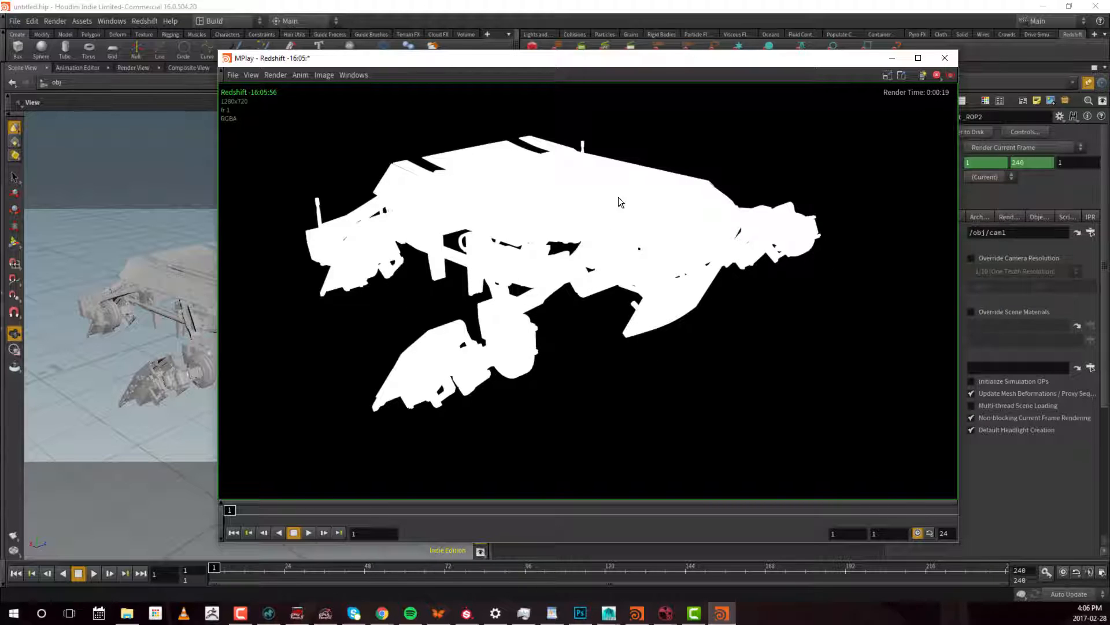
pyautogui.click(945, 58)
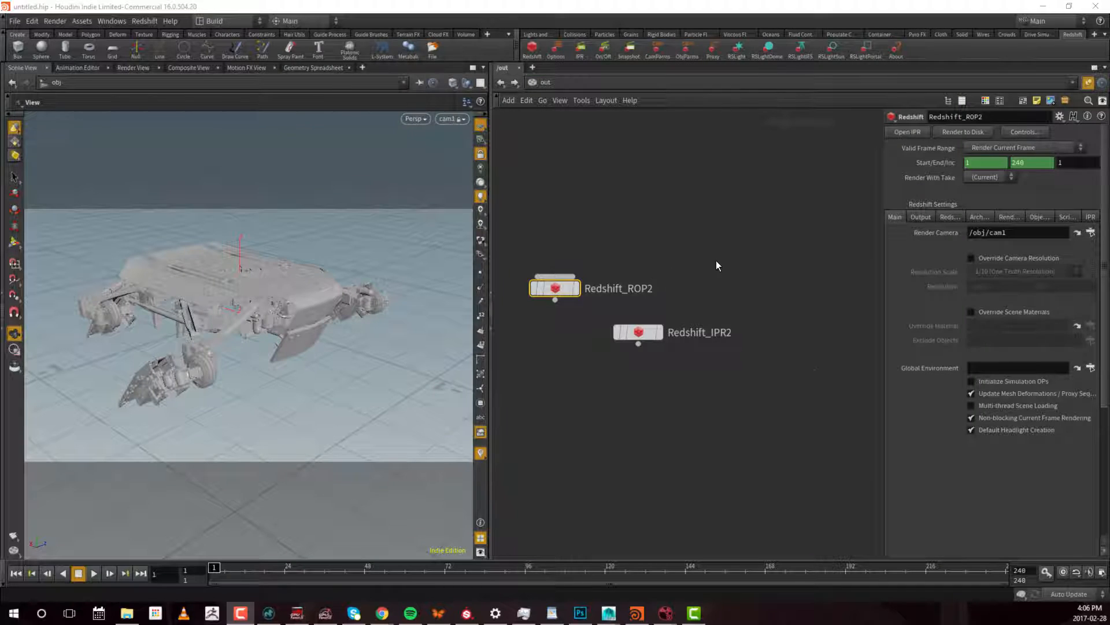
# - Switch the network editor from the out network to the obj network
pyautogui.press('h')
pyautogui.moveTo(709, 245); pyautogui.dragTo(666, 226, button='middle')
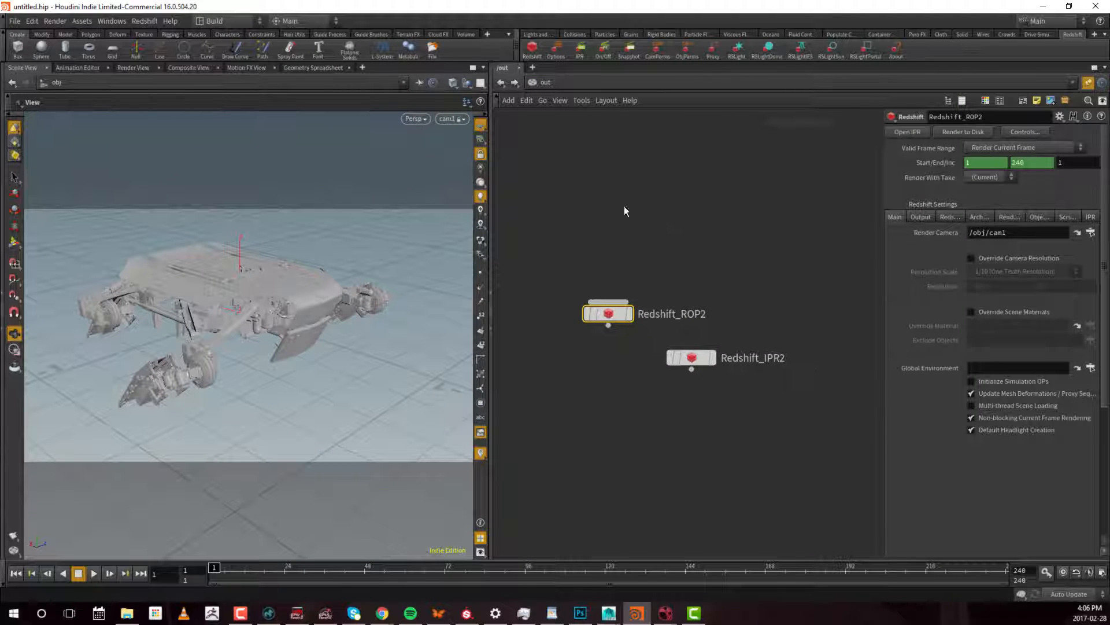
pyautogui.click(544, 82)
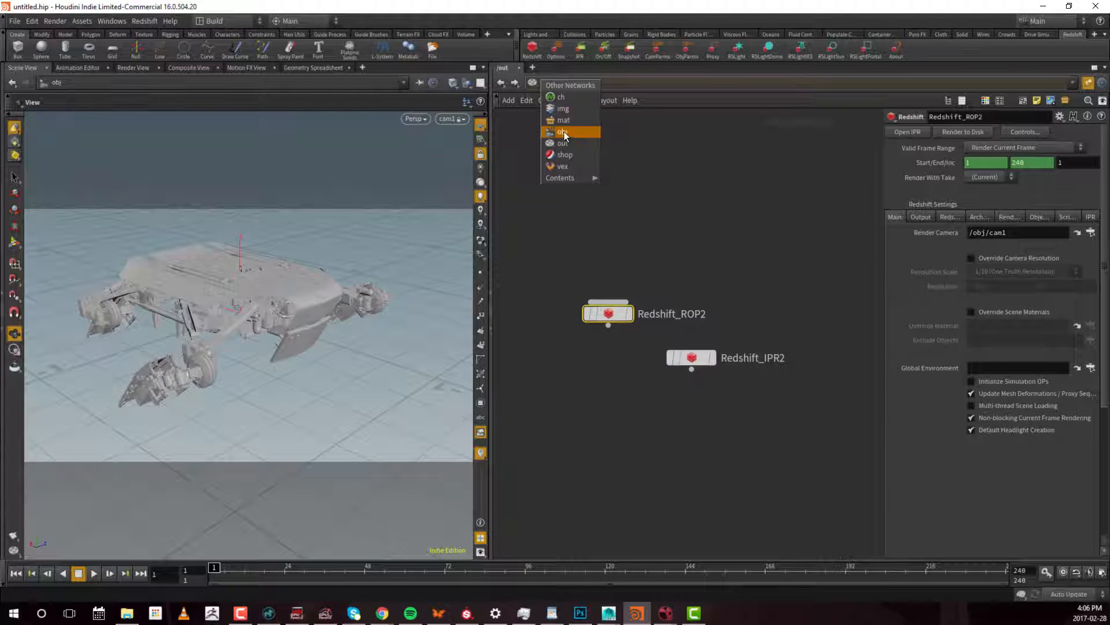
pyautogui.click(526, 82)
pyautogui.click(536, 83)
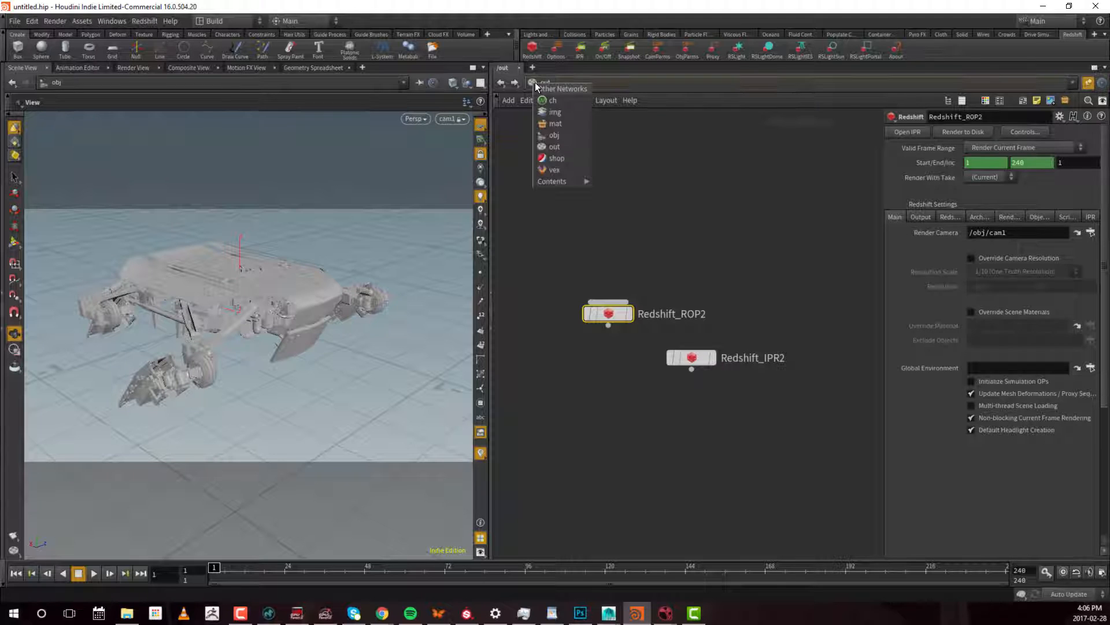
pyautogui.click(560, 133)
# - Add an RSLightDome node in the obj network, placed above cam1
pyautogui.moveTo(719, 282); pyautogui.dragTo(689, 230, button='middle')
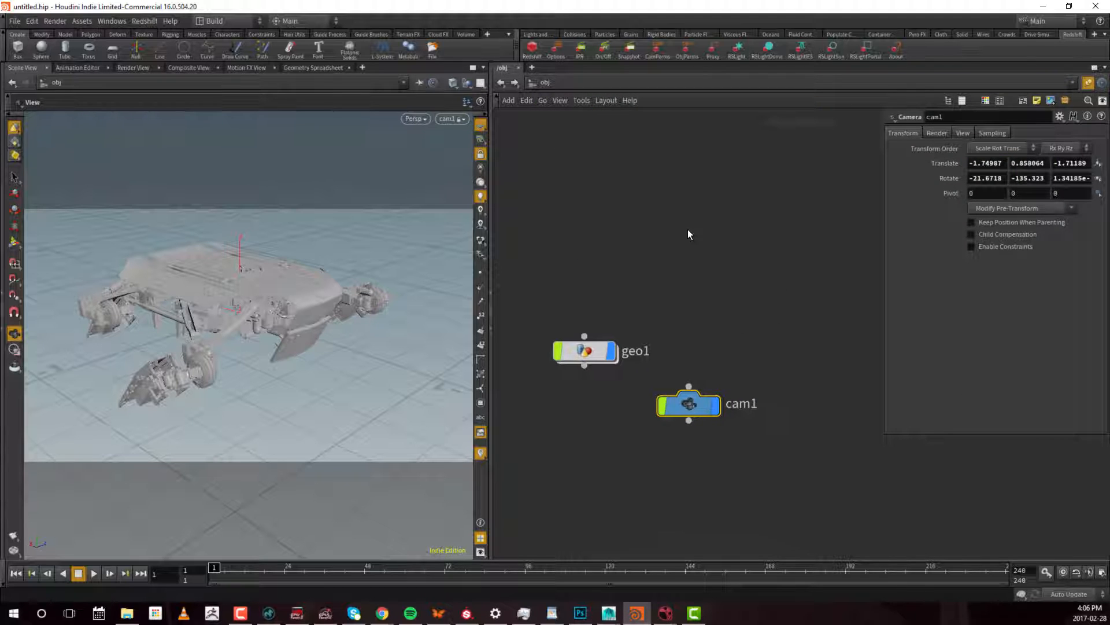
pyautogui.press('Tab')
pyautogui.write('rs')
pyautogui.press('Down')
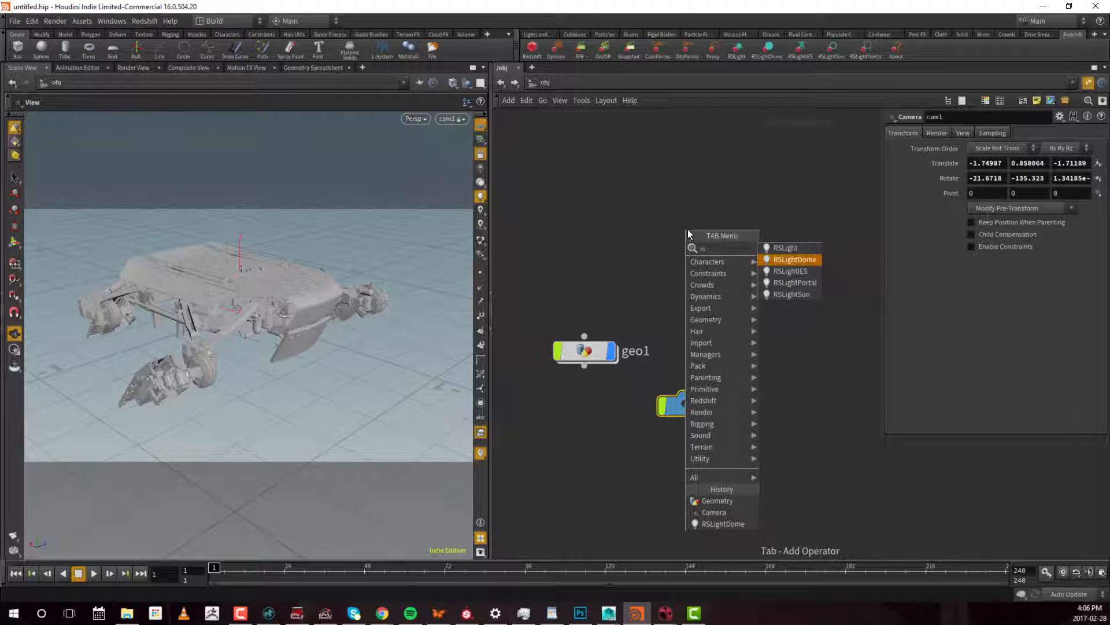
pyautogui.press('Return')
pyautogui.click(689, 231)
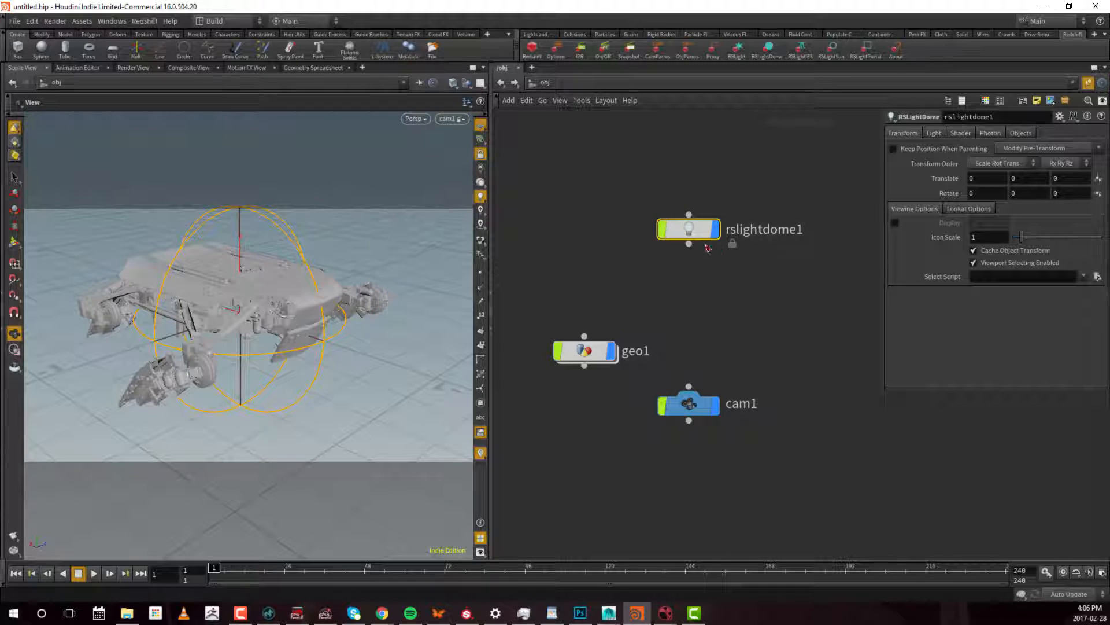
# - Load 08-08_Sunset_E.hdr from H:/Textures/HDRI/noEmotion/sunset as the dome map of rslightdome1
pyautogui.moveTo(701, 230); pyautogui.dragTo(701, 256)
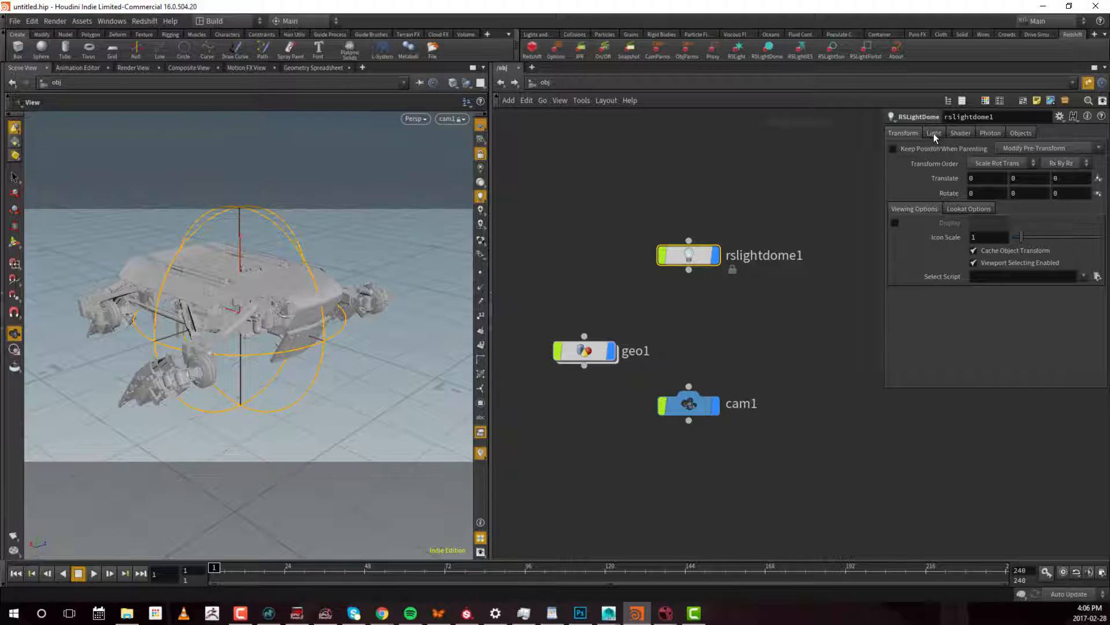
pyautogui.click(961, 132)
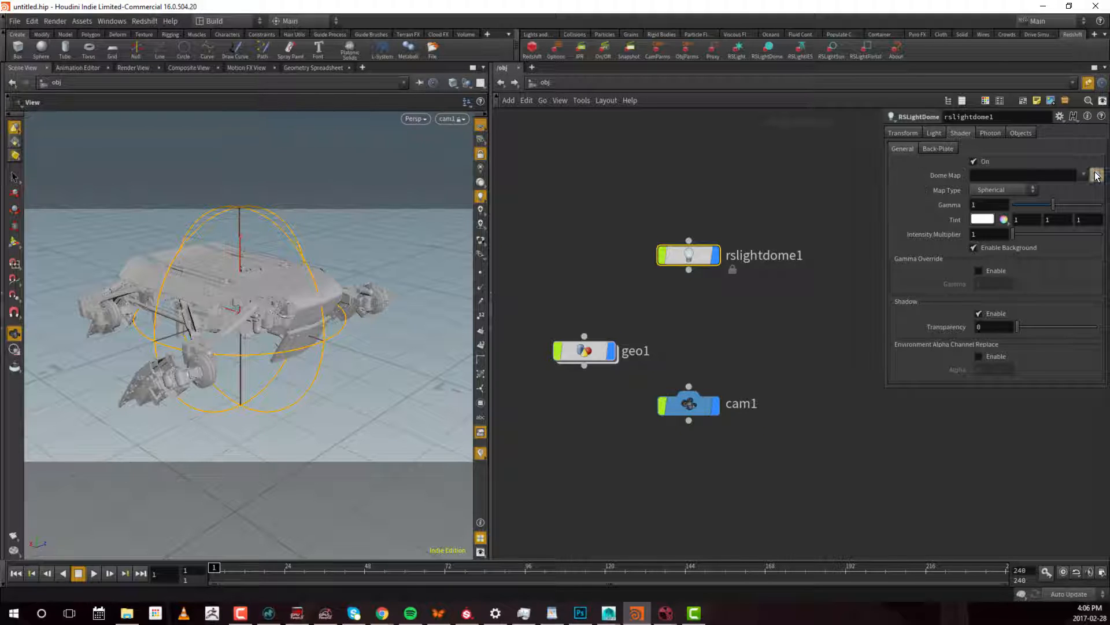
pyautogui.click(1097, 175)
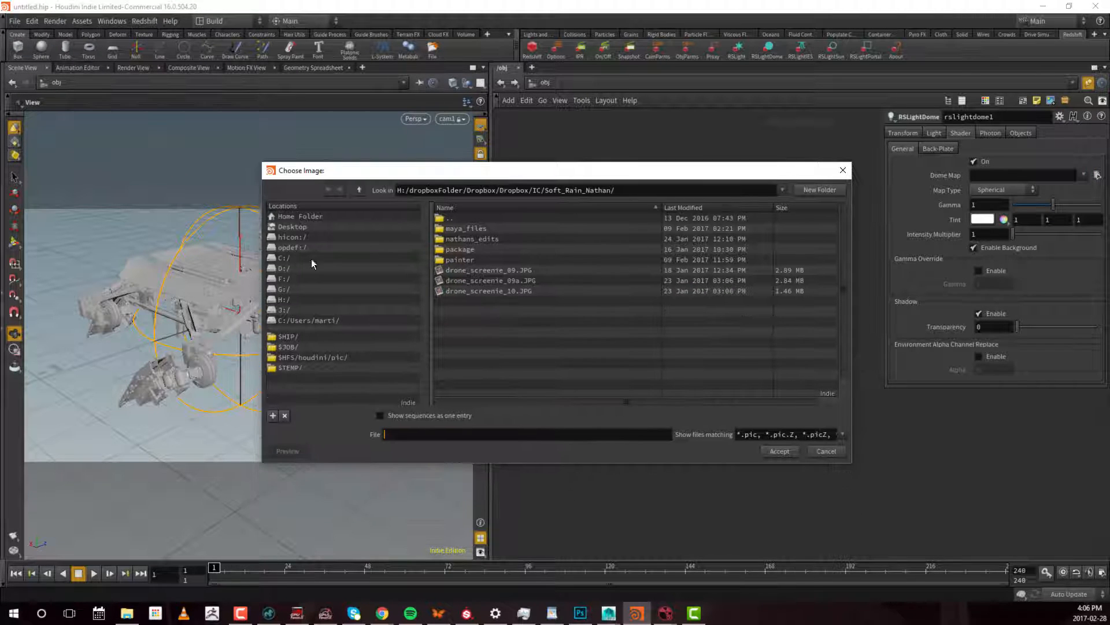
pyautogui.click(281, 300)
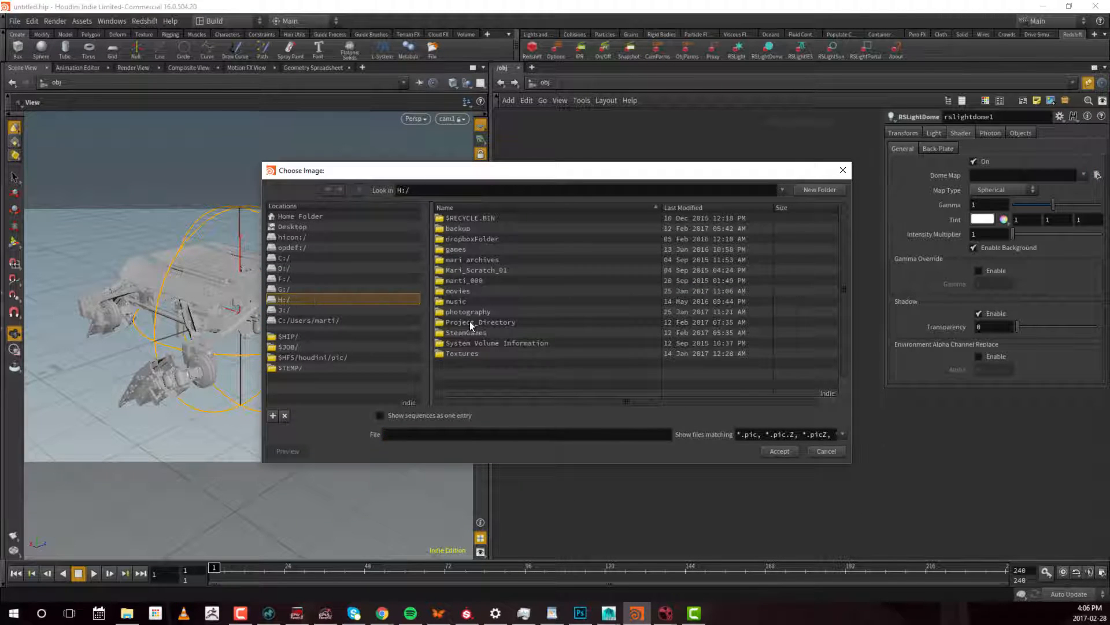
pyautogui.doubleClick(469, 354)
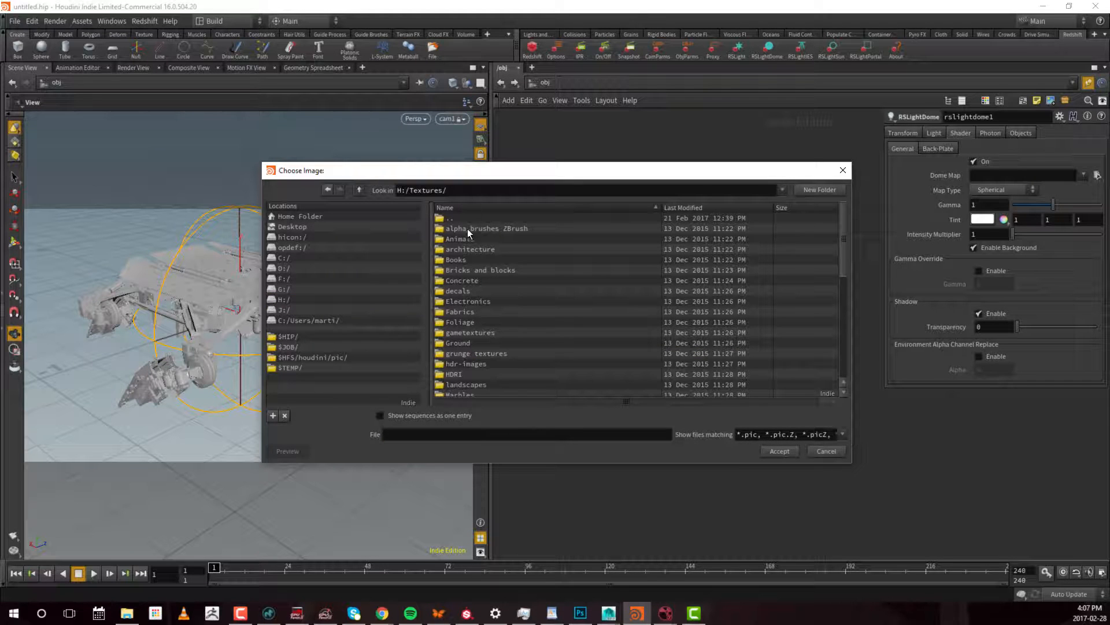
pyautogui.doubleClick(456, 374)
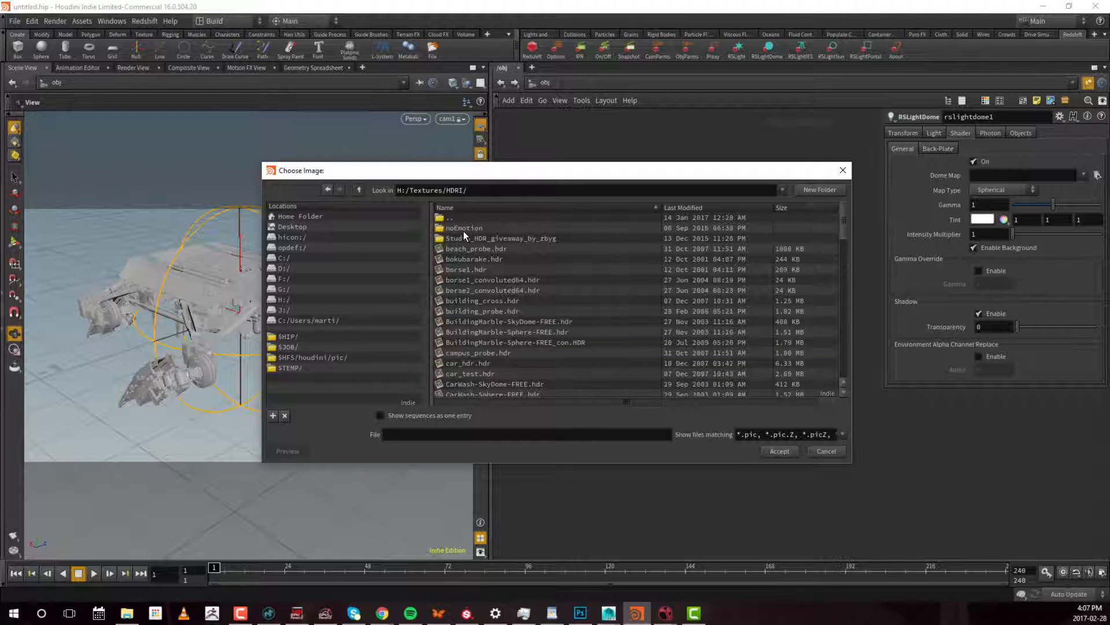
pyautogui.doubleClick(460, 228)
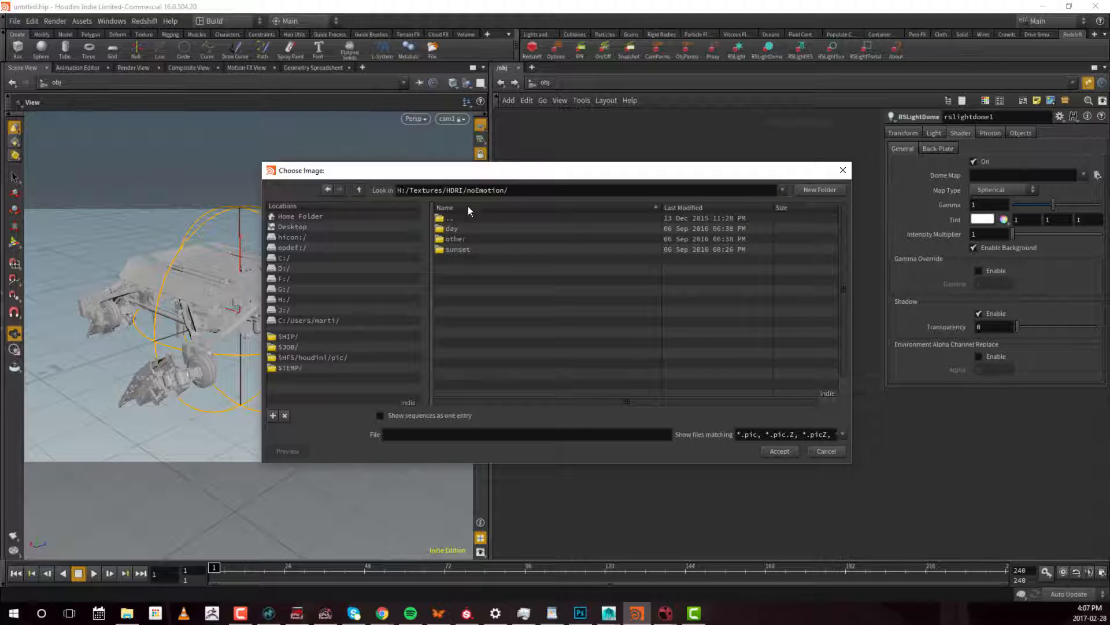
pyautogui.doubleClick(458, 250)
pyautogui.scroll(-3, 523, 335)
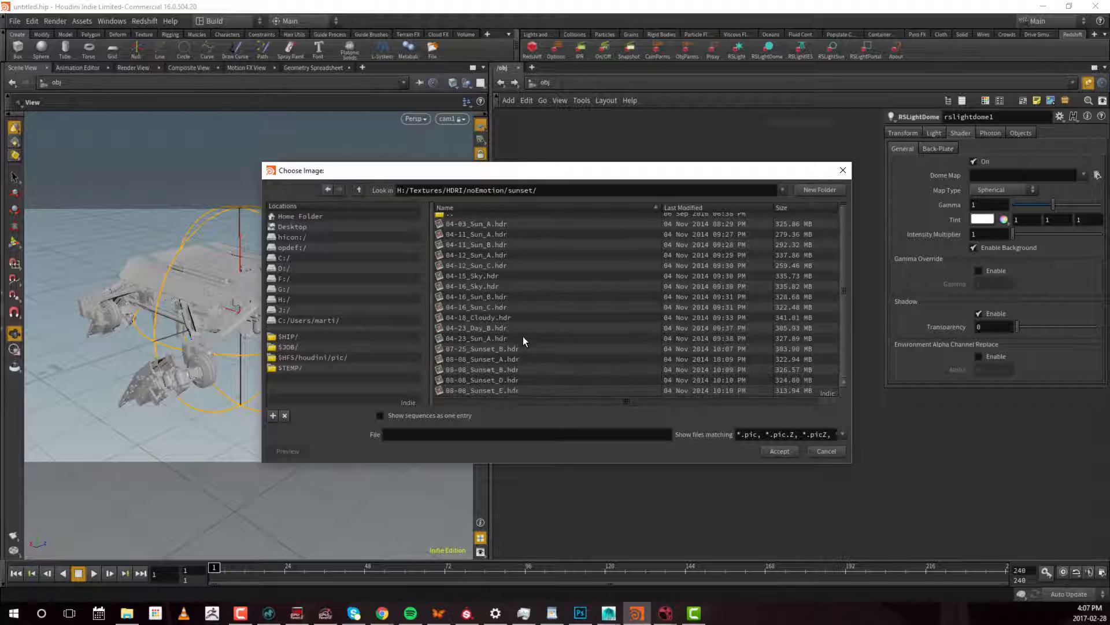
pyautogui.doubleClick(509, 391)
# - Slightly adjust the drone's framing in the cam1 view and start a Redshift IPR render of the scene
pyautogui.moveTo(734, 187); pyautogui.dragTo(716, 189, button='middle')
pyautogui.moveTo(324, 241); pyautogui.dragTo(339, 280)
pyautogui.click(661, 182)
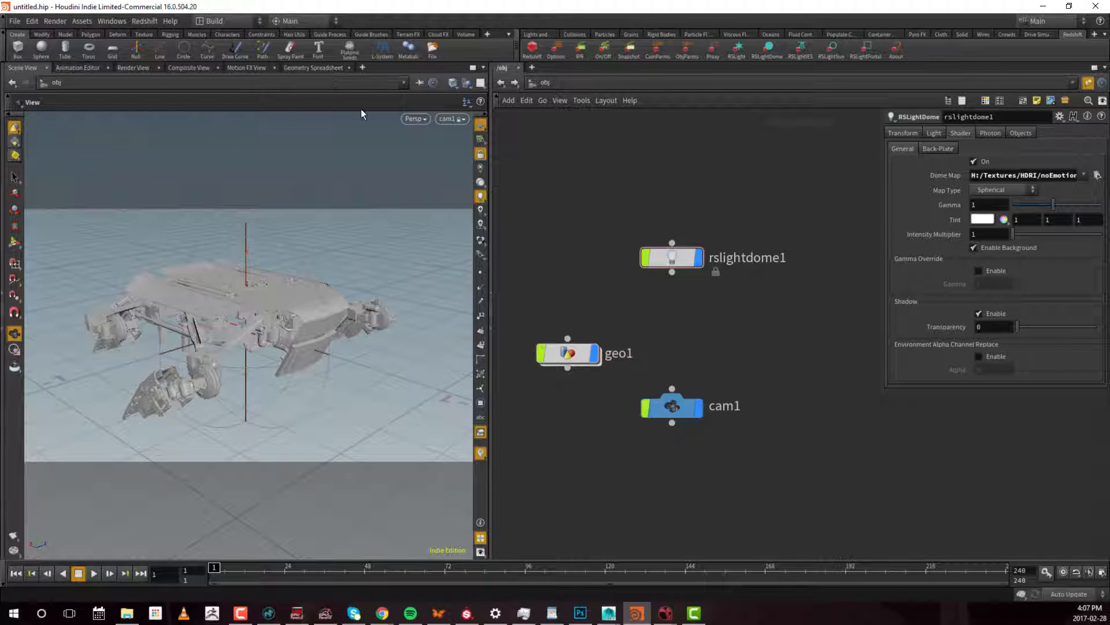
pyautogui.click(545, 83)
pyautogui.click(597, 79)
pyautogui.click(580, 54)
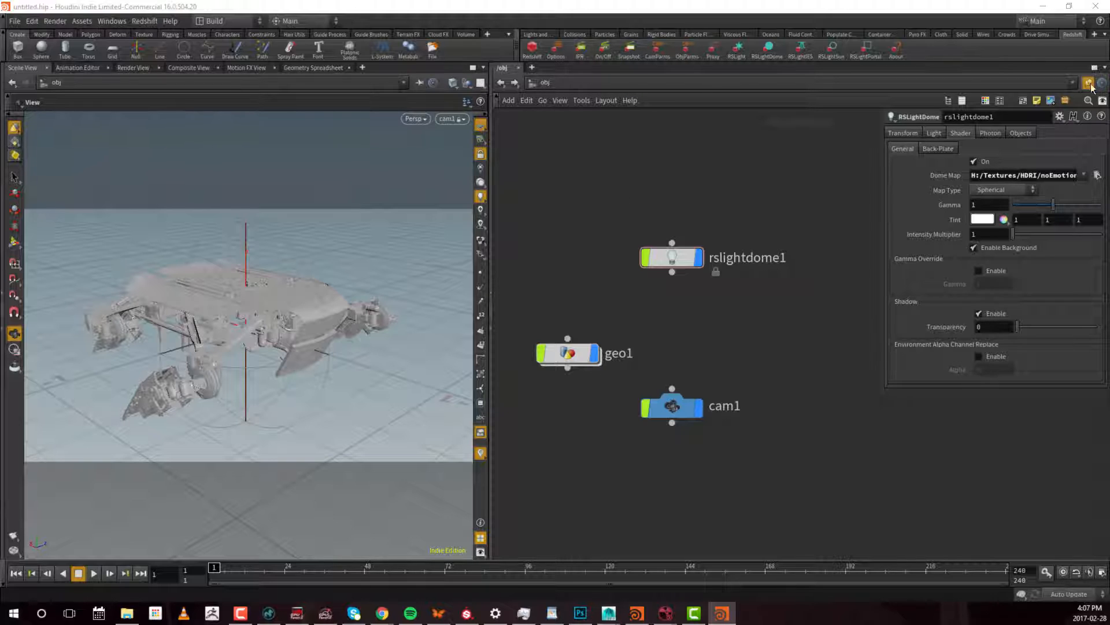
# - Enlarge the IPR render window and place it over the network editor, keeping the viewport accessible
pyautogui.moveTo(722, 134); pyautogui.dragTo(457, 141)
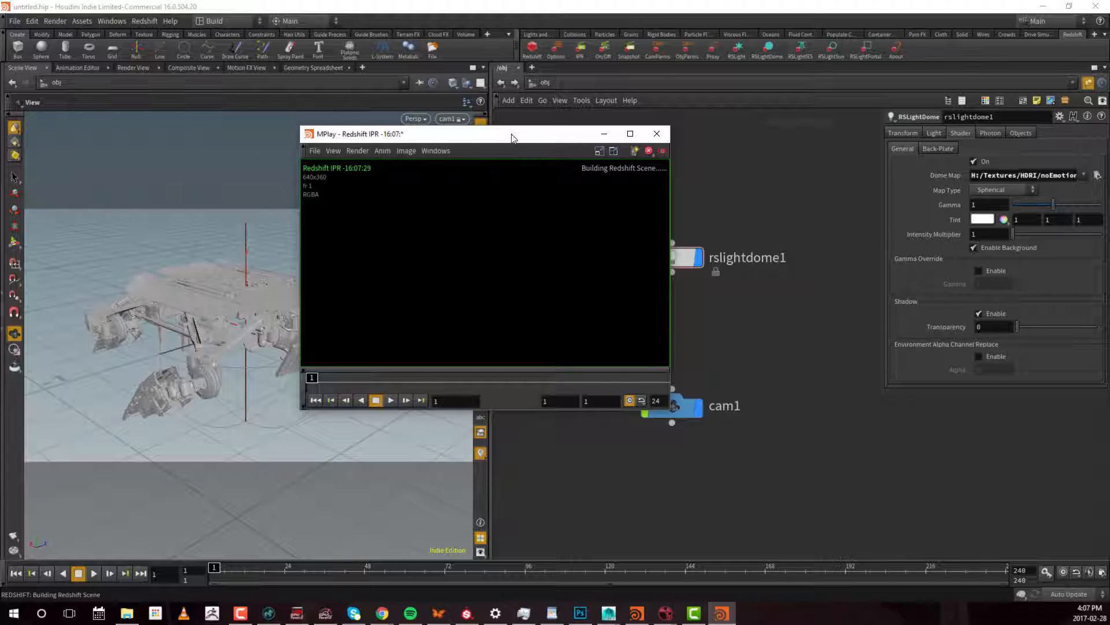
pyautogui.moveTo(515, 134); pyautogui.dragTo(481, 103)
pyautogui.moveTo(634, 381); pyautogui.dragTo(754, 444)
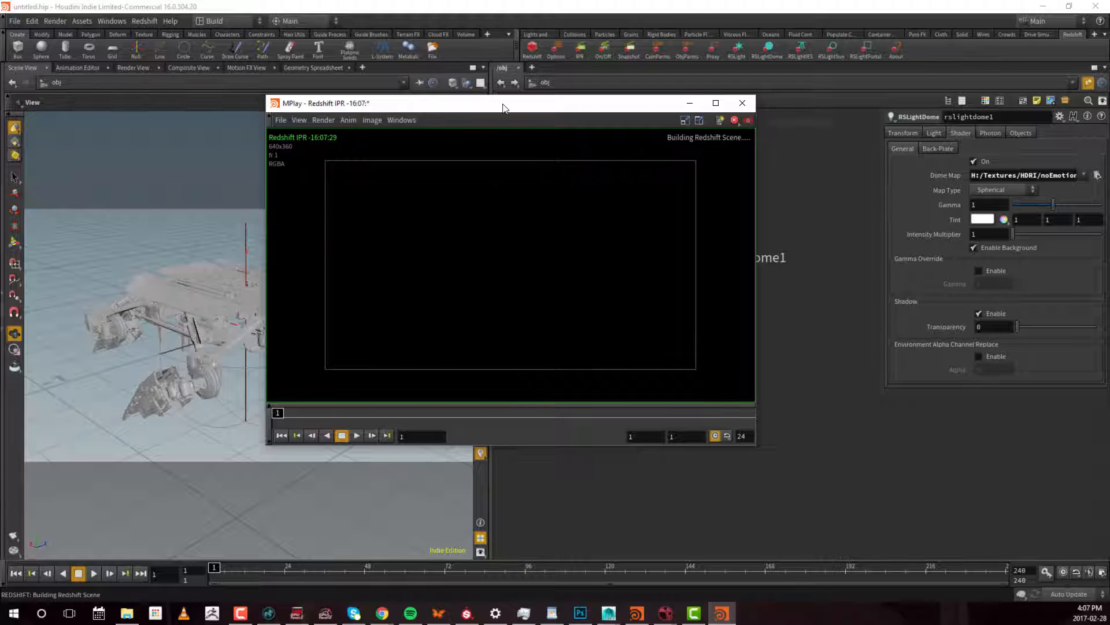
pyautogui.moveTo(503, 102); pyautogui.dragTo(674, 117)
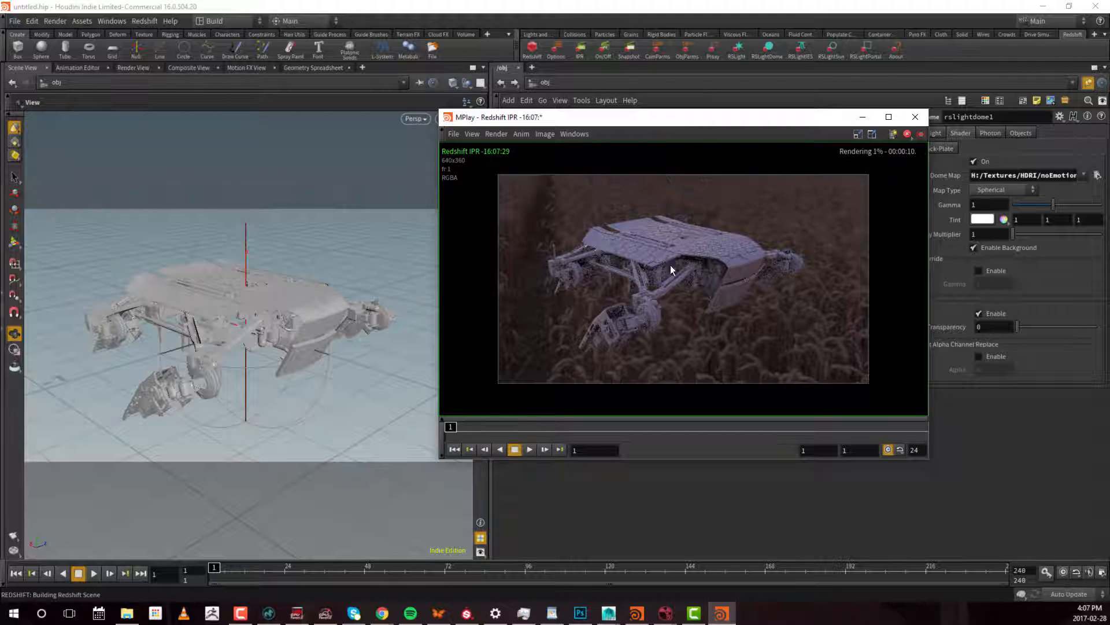
# - Orbit the cam1 view around the drone to a new angle and inspect the updated IPR render
pyautogui.moveTo(308, 341); pyautogui.dragTo(445, 416)
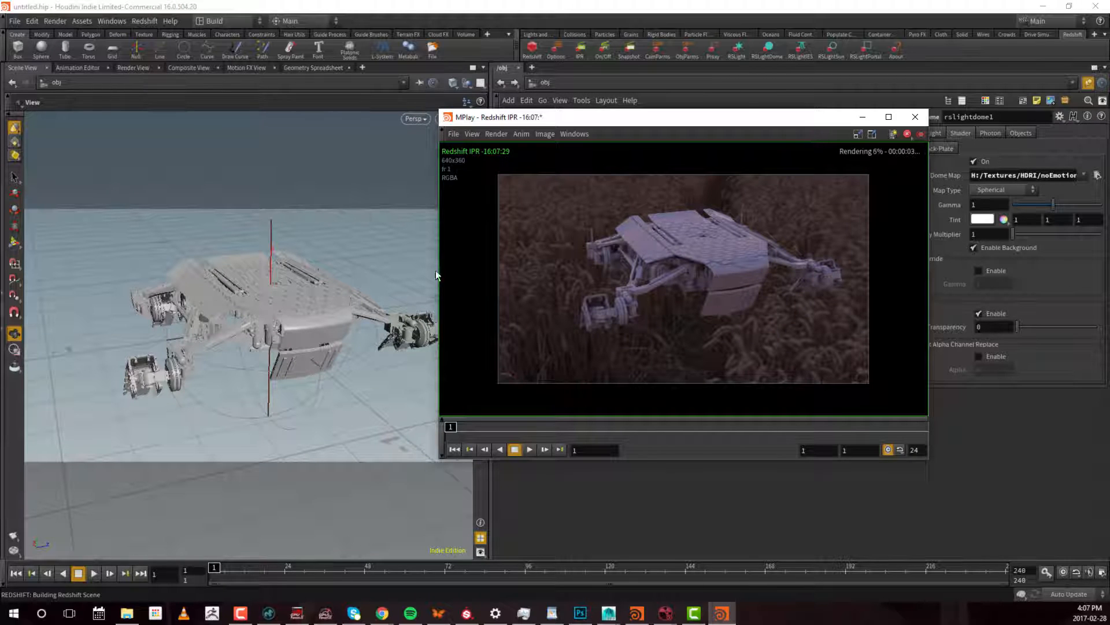
pyautogui.click(473, 135)
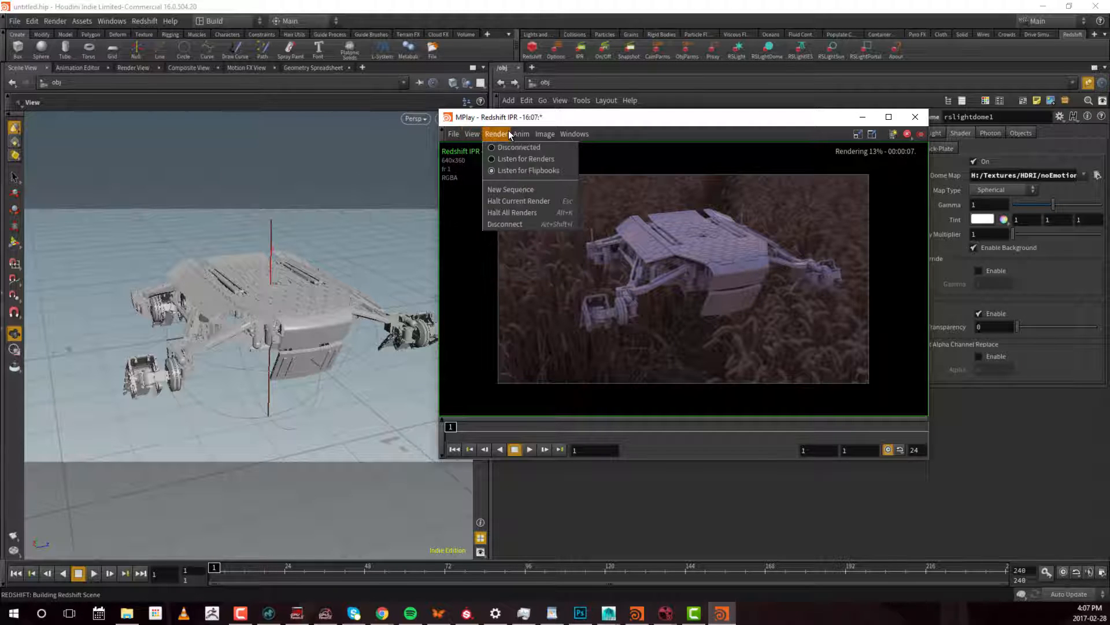
pyautogui.moveTo(544, 134)
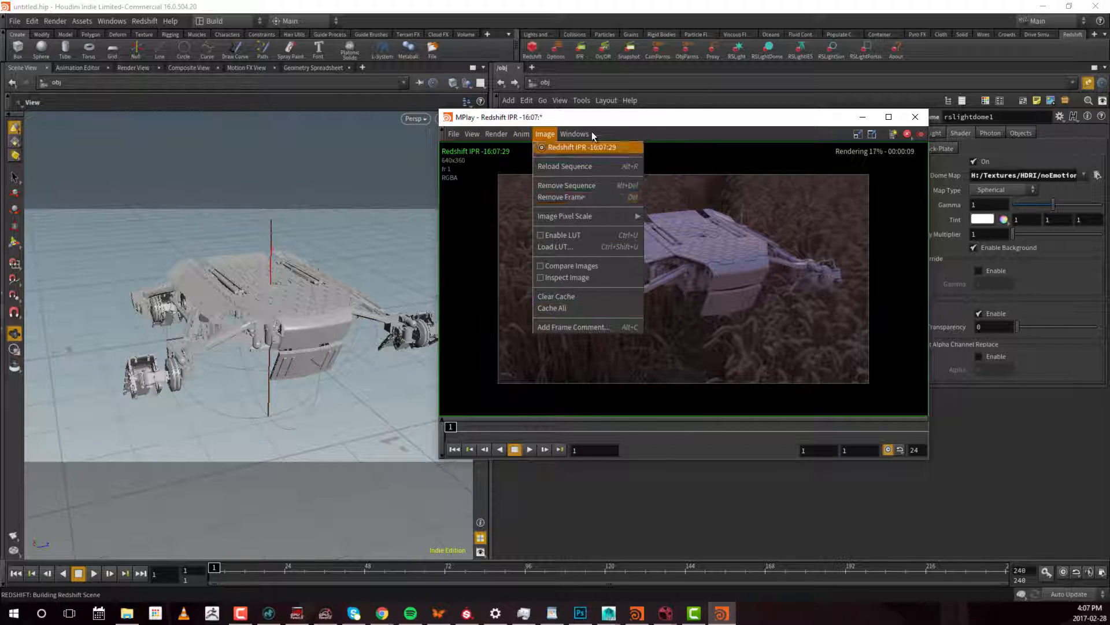
pyautogui.moveTo(453, 133)
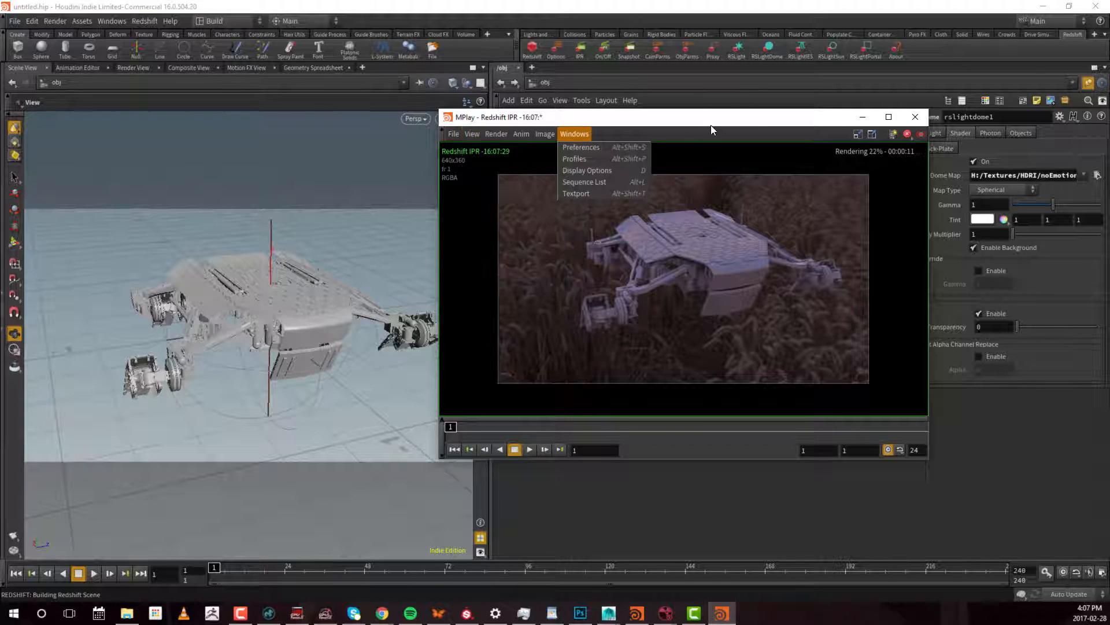
pyautogui.moveTo(261, 271); pyautogui.dragTo(321, 307)
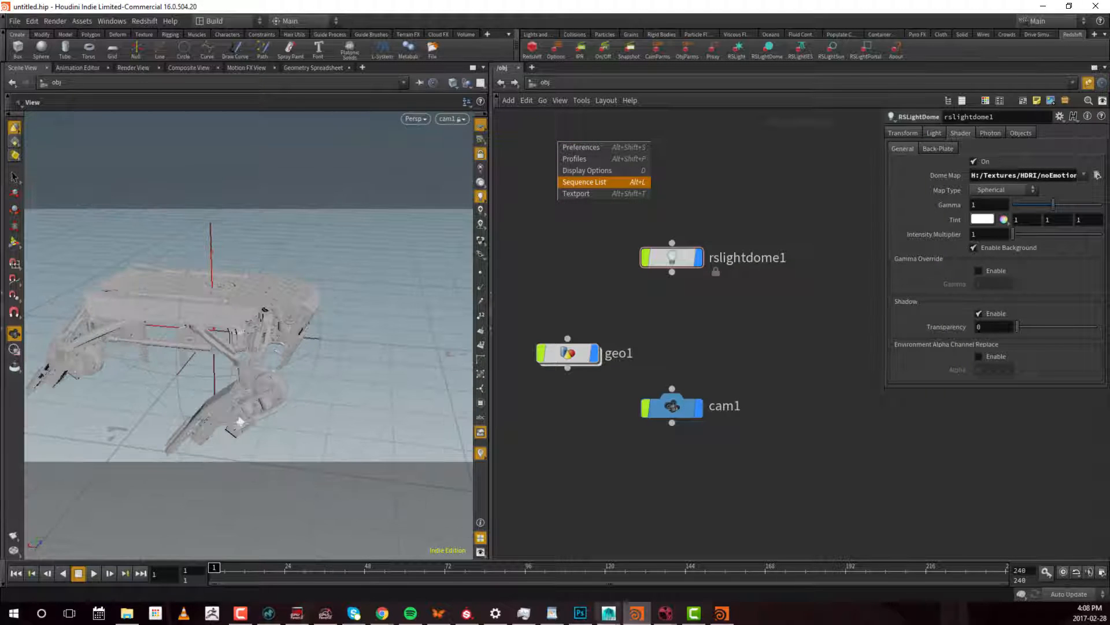
pyautogui.click(721, 613)
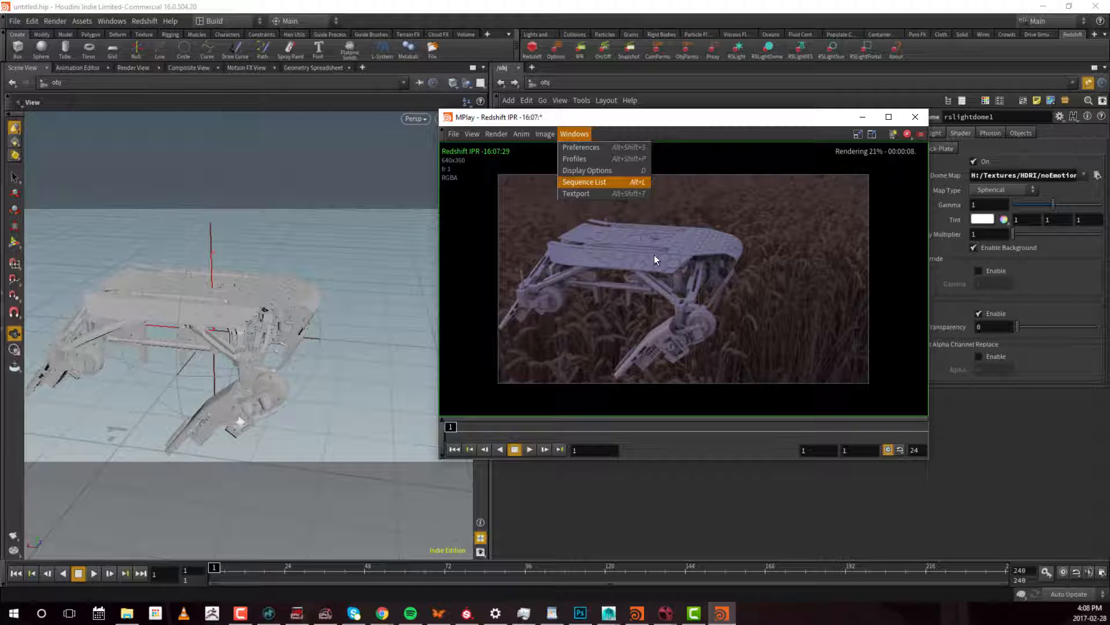
pyautogui.moveTo(742, 120); pyautogui.dragTo(507, 148)
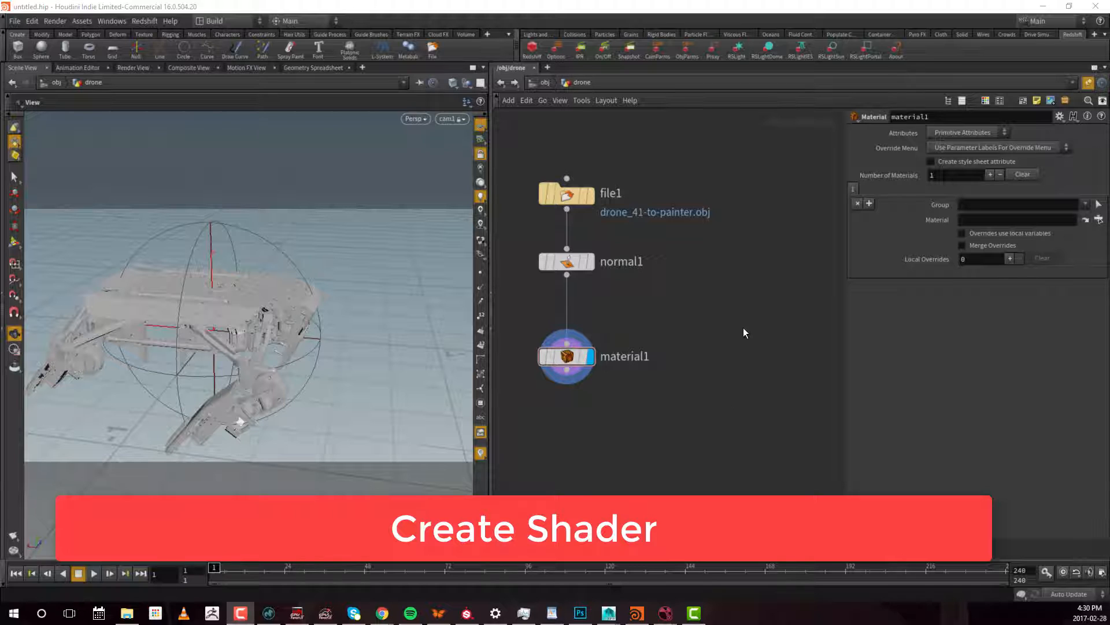
# - Add a SHOP Network node inside the drone object, placed beside material1
pyautogui.moveTo(724, 310); pyautogui.dragTo(708, 337, button='middle')
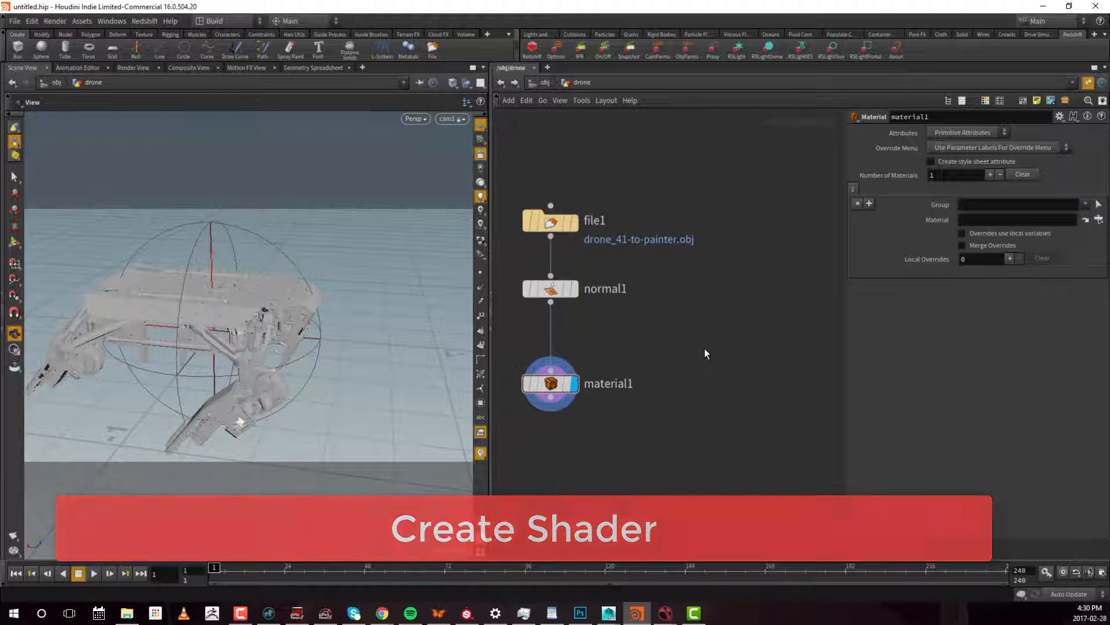
pyautogui.moveTo(678, 271); pyautogui.dragTo(671, 223, button='middle')
pyautogui.press('Tab')
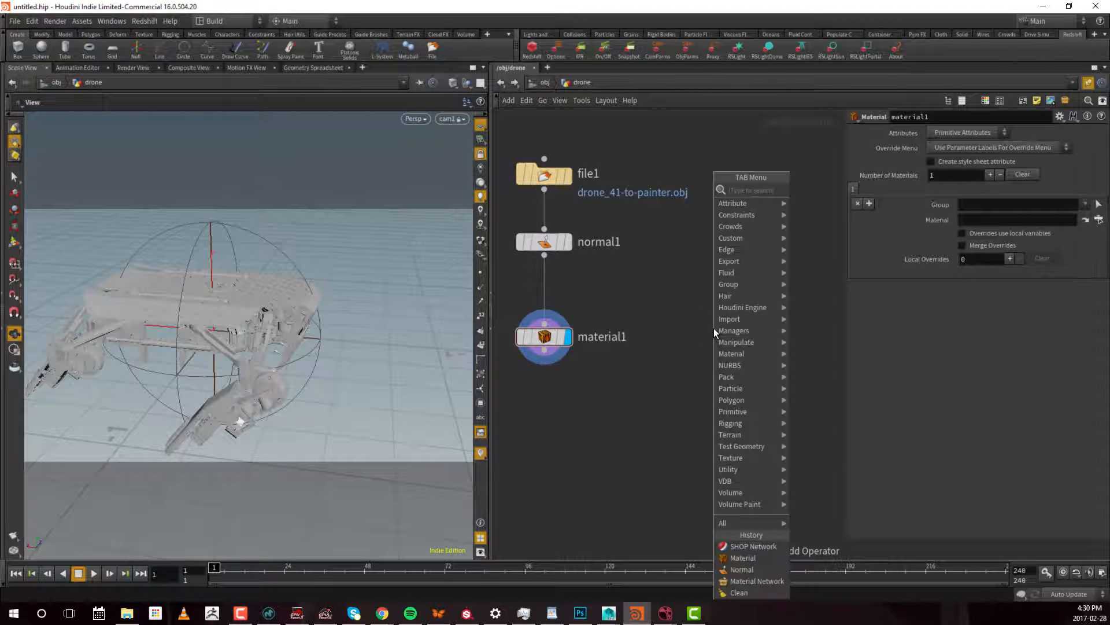
pyautogui.write('shop')
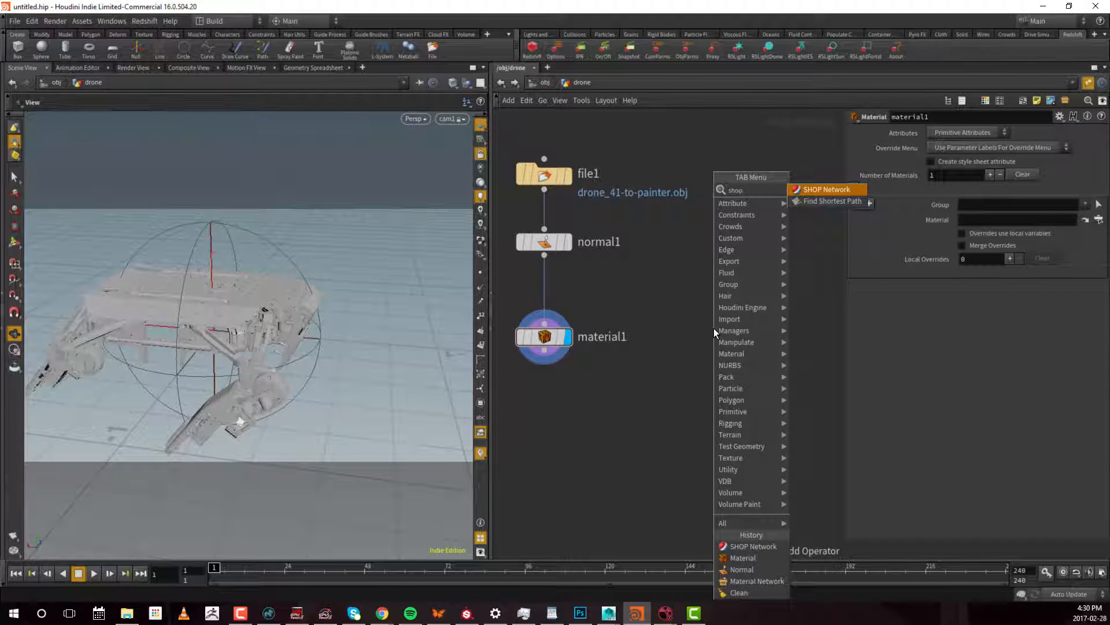
pyautogui.press('Return')
pyautogui.click(713, 328)
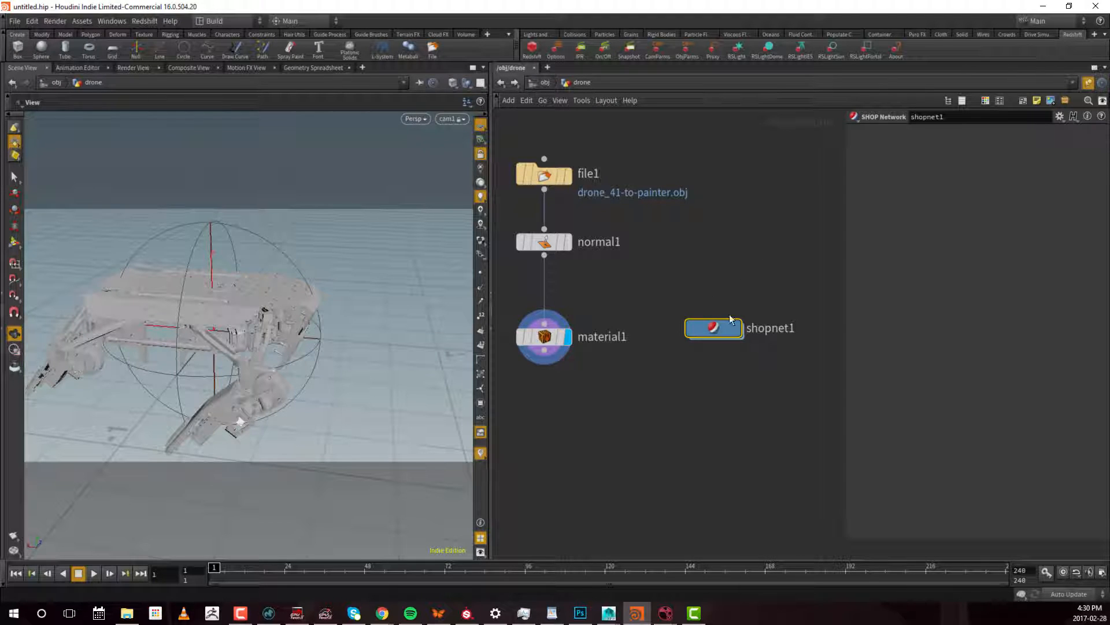
# - Enter shopnet1 and create an RS Material node in the middle of its network
pyautogui.moveTo(684, 356); pyautogui.dragTo(627, 313, button='middle')
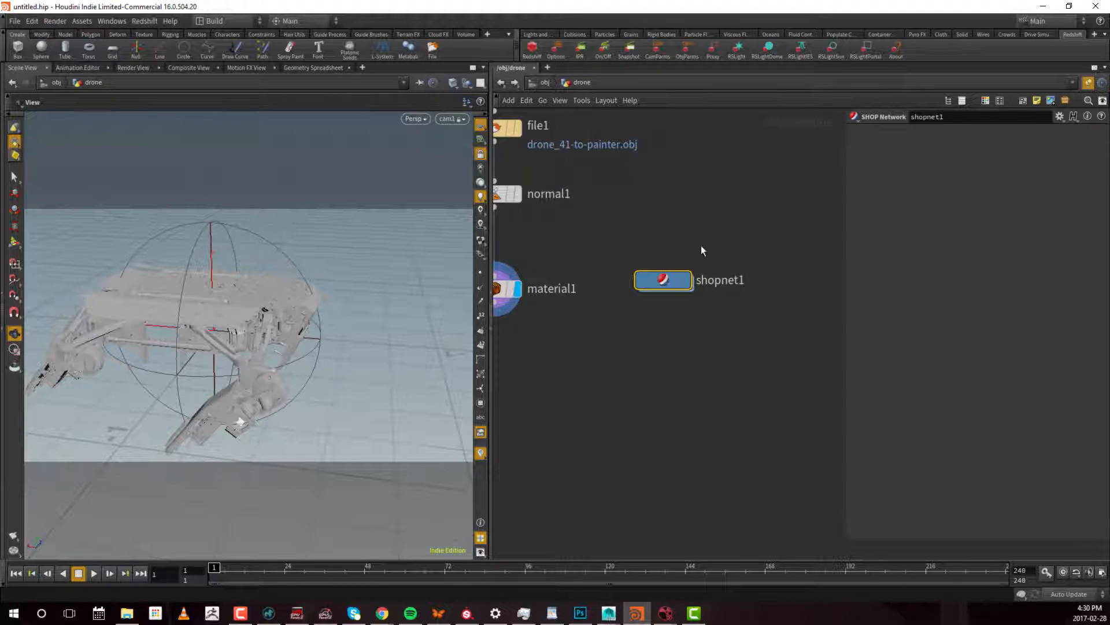
pyautogui.press('h')
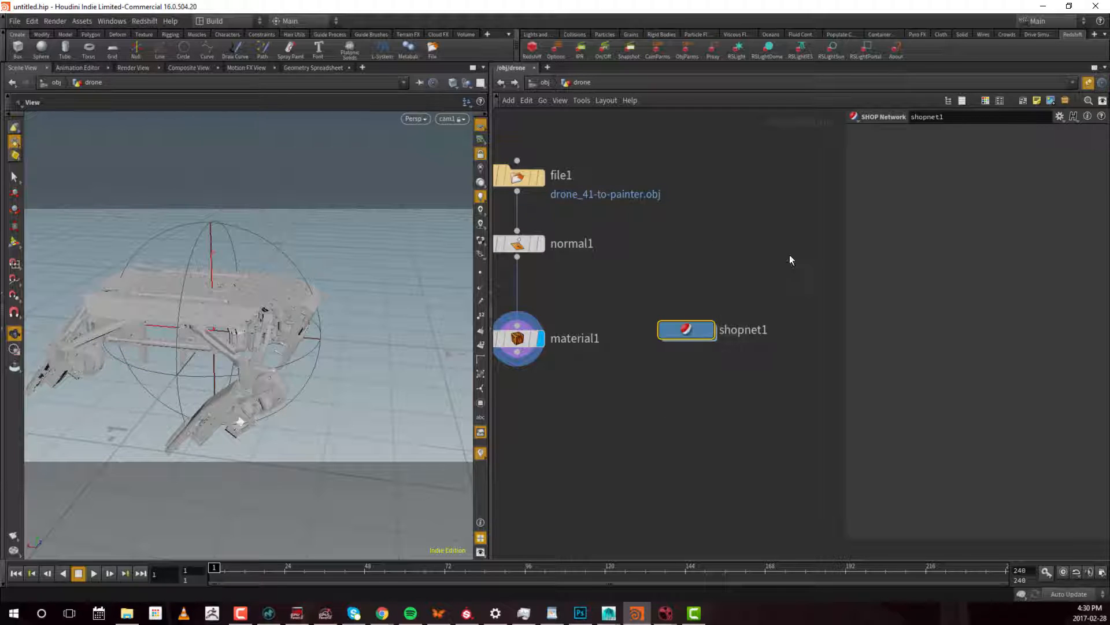
pyautogui.press('Return')
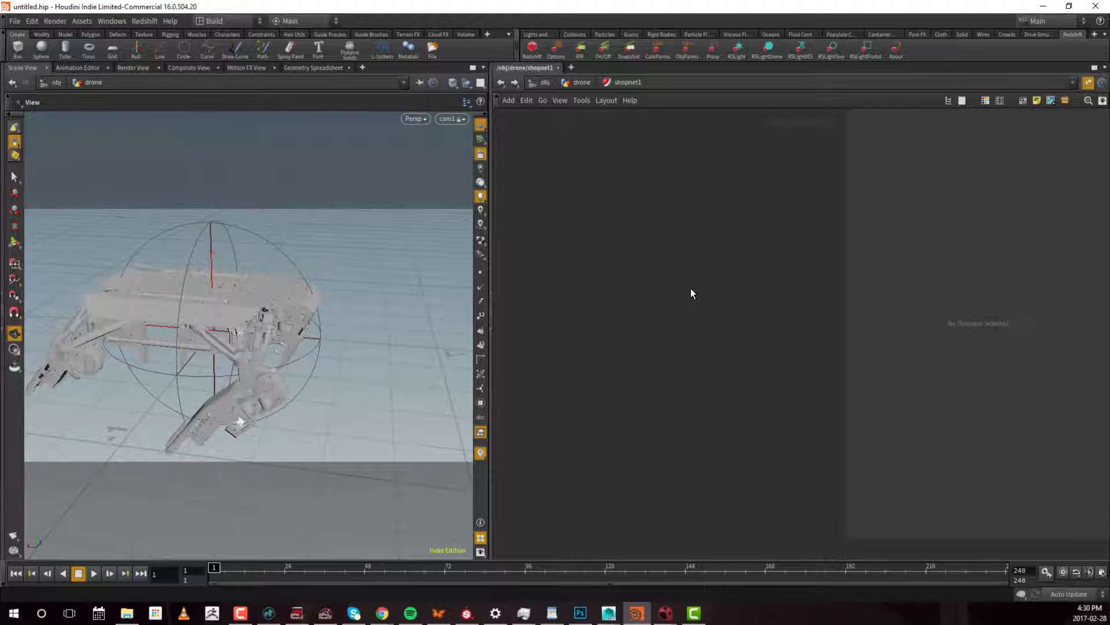
pyautogui.press('Tab')
pyautogui.write('rsm')
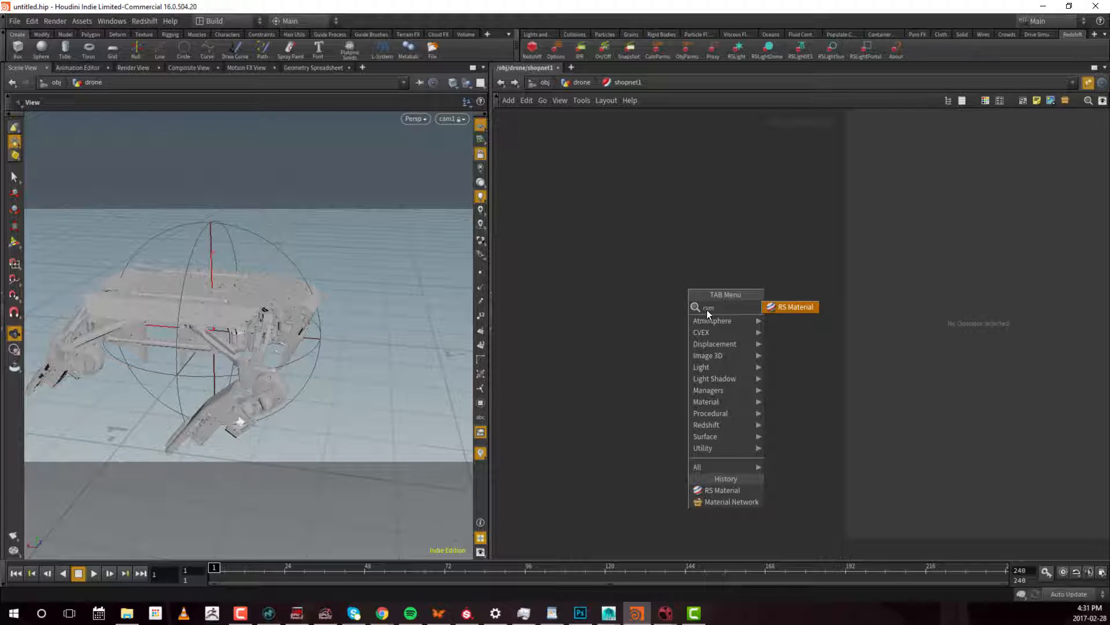
pyautogui.click(798, 307)
pyautogui.click(688, 332)
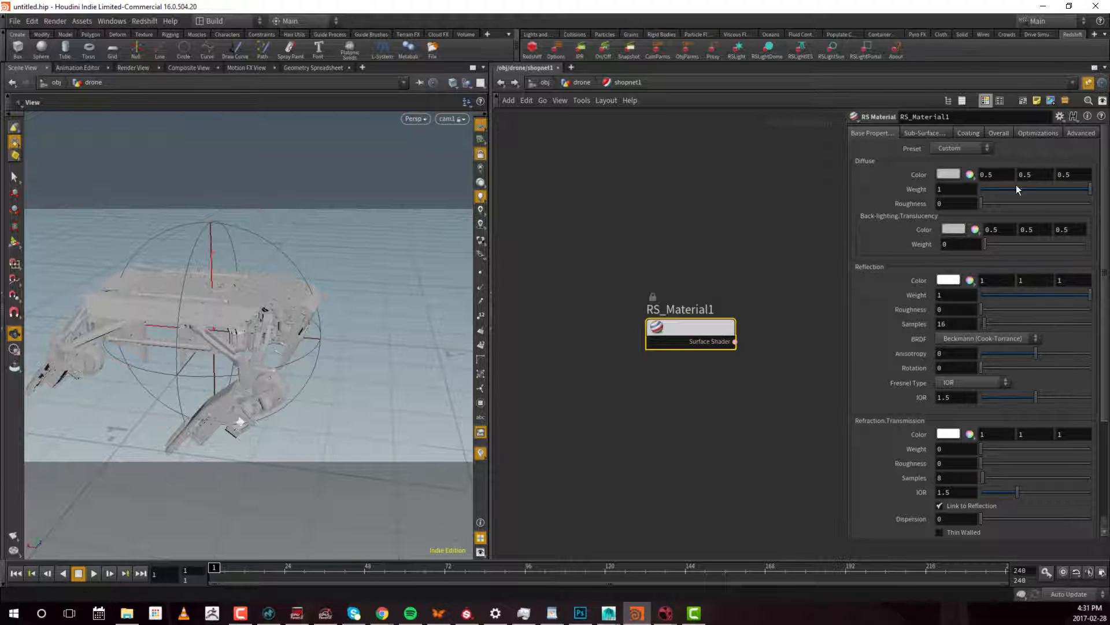
pyautogui.moveTo(697, 340); pyautogui.dragTo(673, 306)
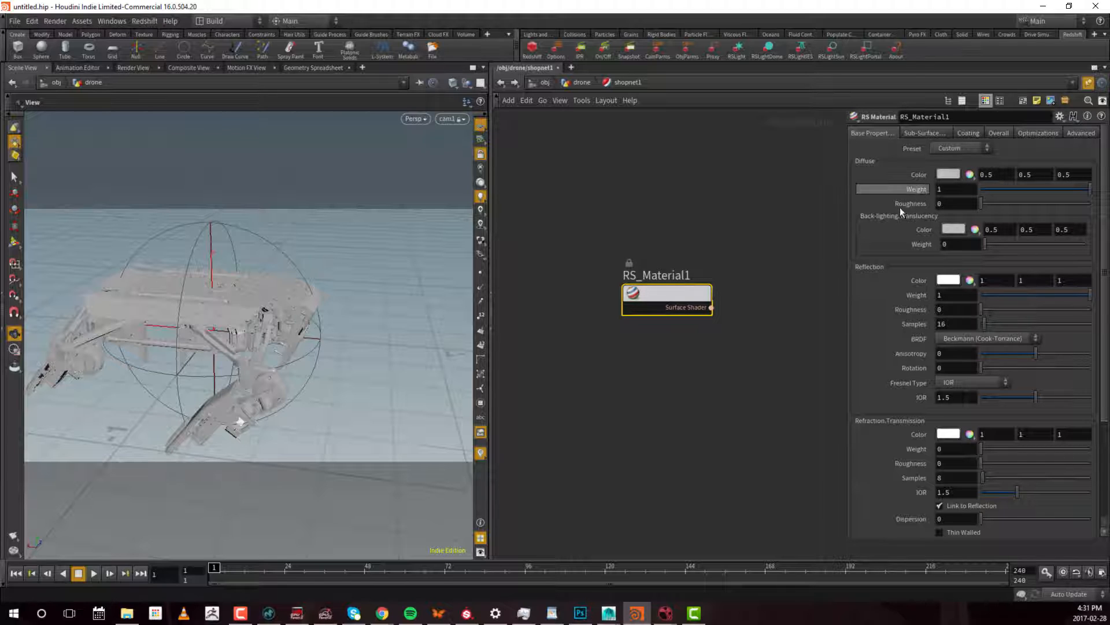
pyautogui.moveTo(676, 303)
pyautogui.mouseDown()
pyautogui.moveTo(683, 275)
pyautogui.moveTo(677, 311)
pyautogui.mouseUp()
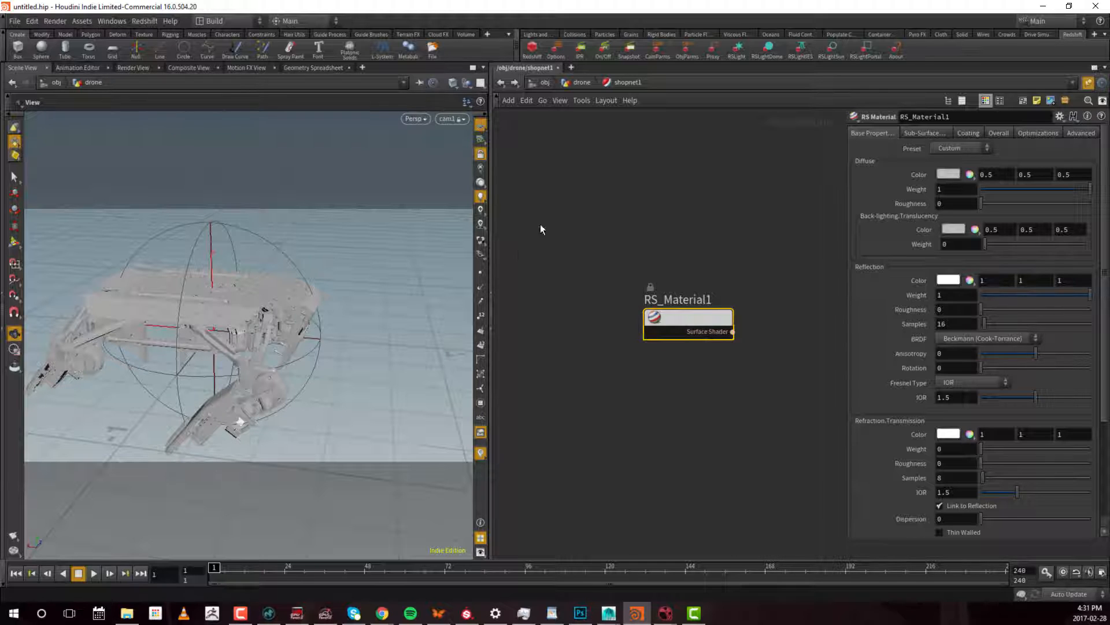
# - Return to the drone network and assign RS_Material1 from shopnet1 as the material of the material1 node
pyautogui.click(584, 82)
pyautogui.moveTo(653, 276); pyautogui.dragTo(716, 280, button='middle')
pyautogui.click(581, 341)
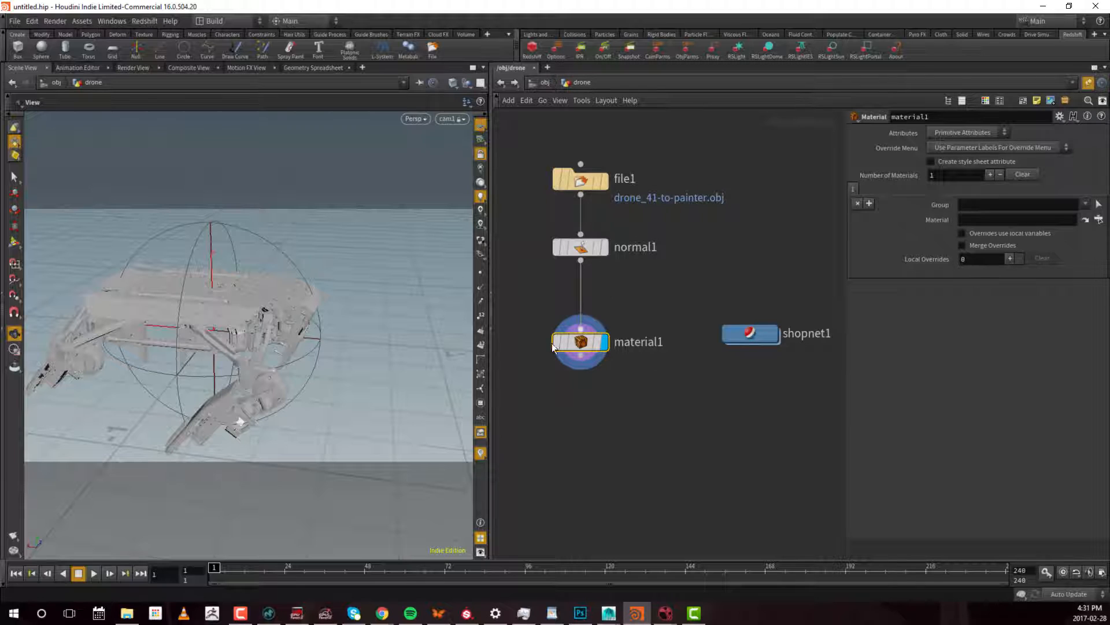
pyautogui.moveTo(672, 291); pyautogui.dragTo(543, 380)
pyautogui.click(1098, 219)
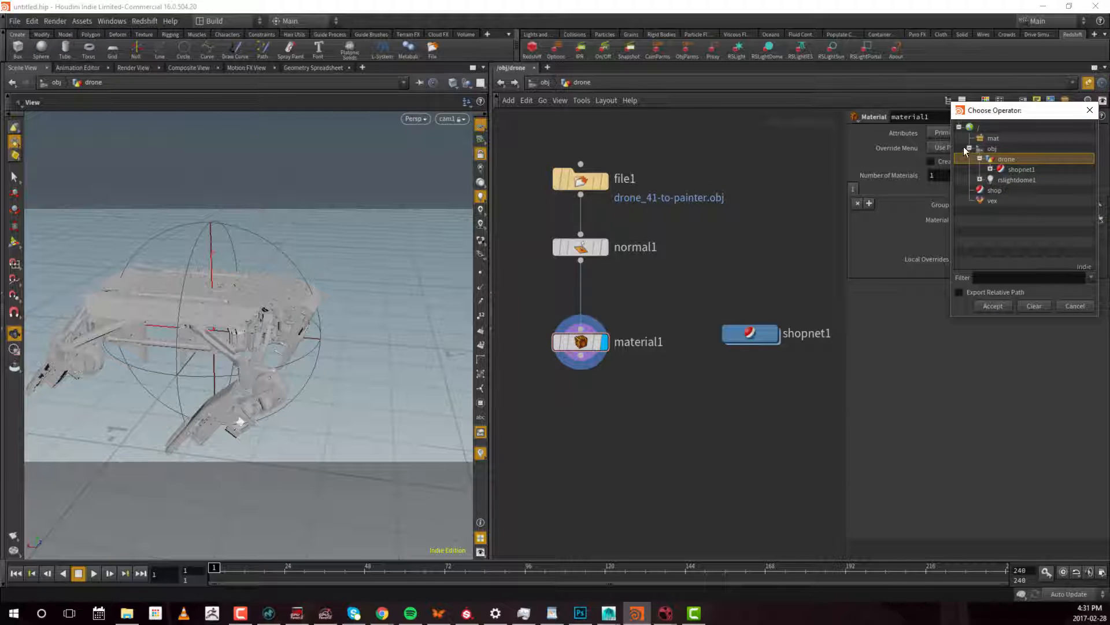
pyautogui.click(990, 168)
pyautogui.click(1026, 180)
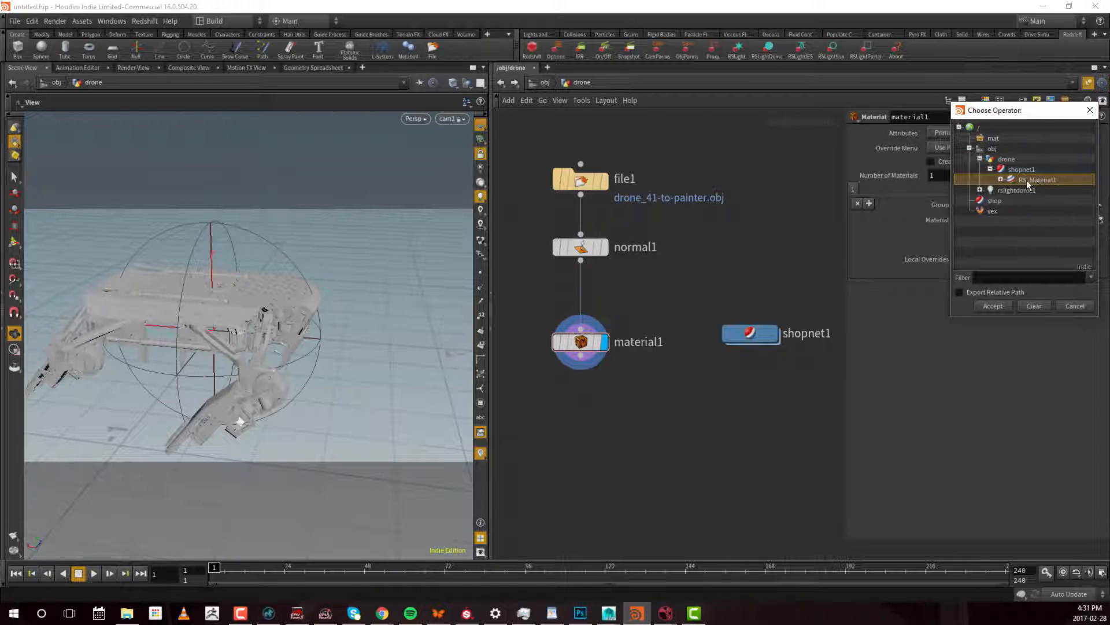
pyautogui.click(1002, 303)
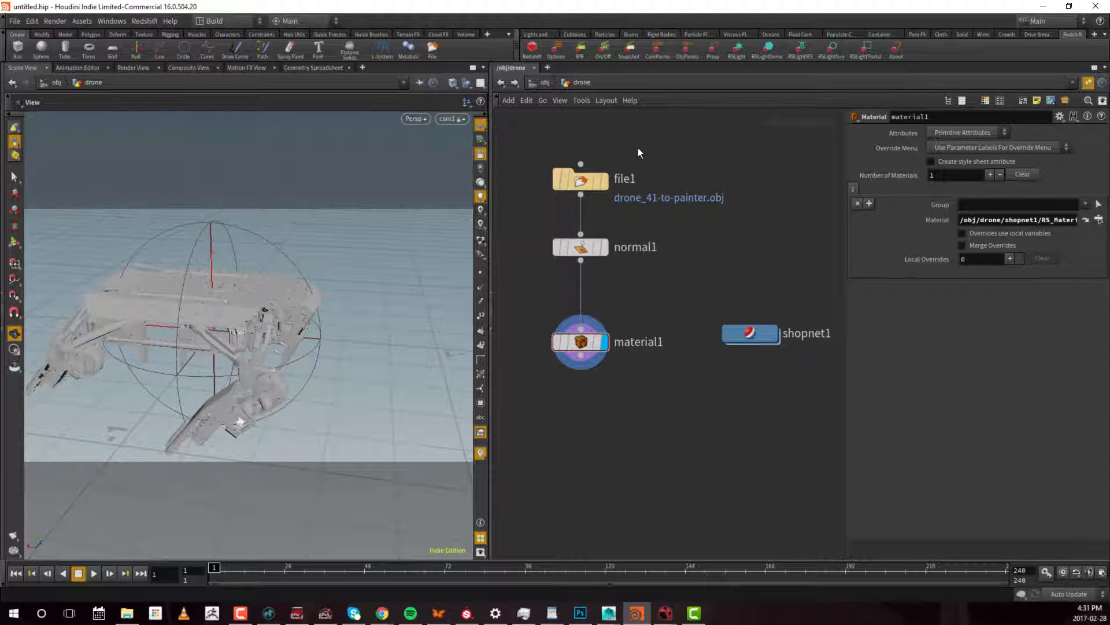
# - Select the file1 node and place the Redshift IPR window over the scene view to inspect the render
pyautogui.click(590, 180)
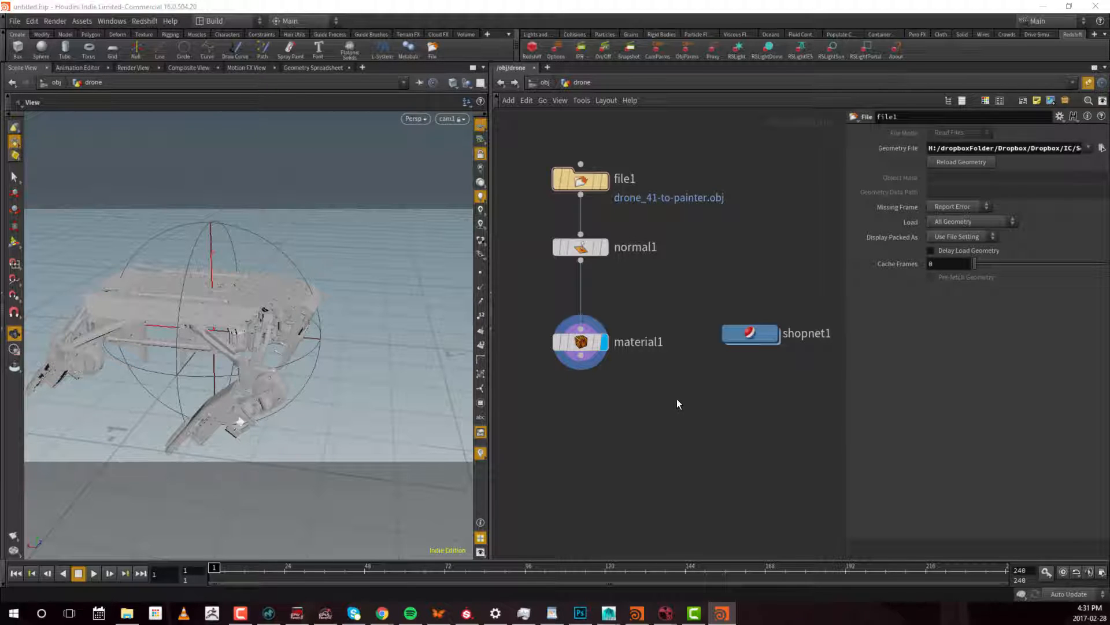
pyautogui.moveTo(503, 123); pyautogui.dragTo(292, 122)
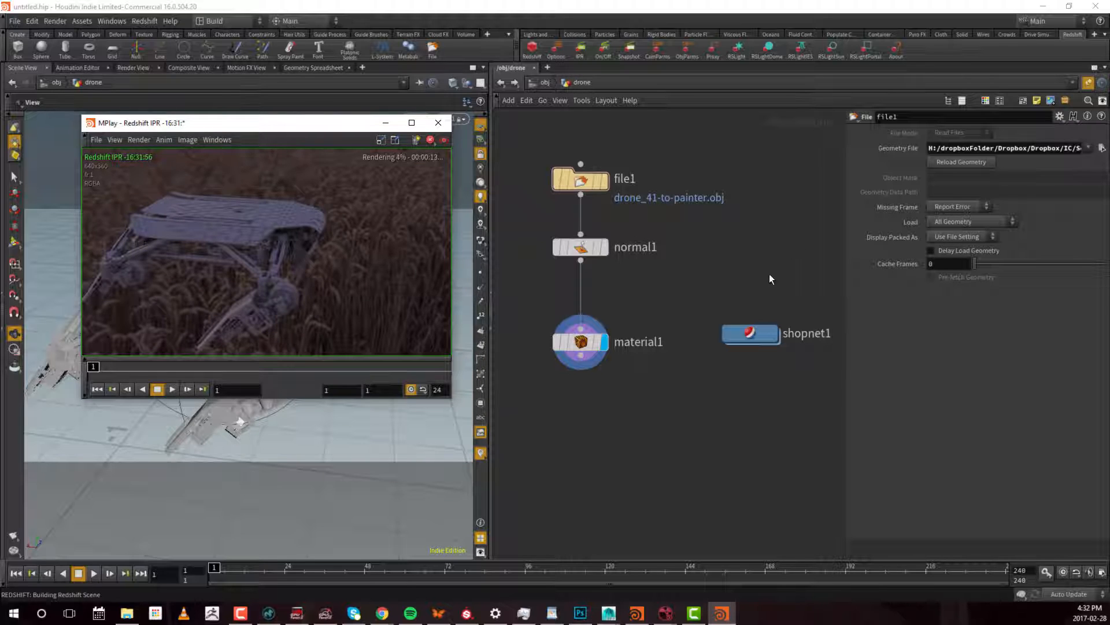
pyautogui.moveTo(714, 224); pyautogui.dragTo(621, 214, button='middle')
# - Enter shopnet1 and set the diffuse color of RS_Material1 to red (0.9, 0, 0)
pyautogui.doubleClick(667, 324)
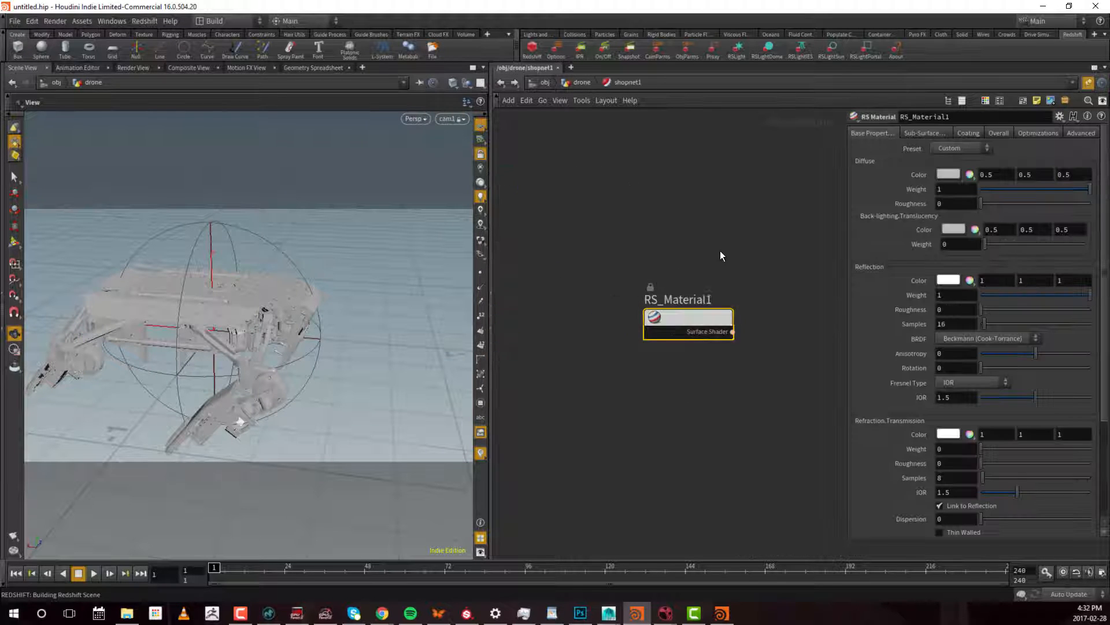
pyautogui.moveTo(781, 208); pyautogui.dragTo(625, 405)
pyautogui.click(945, 173)
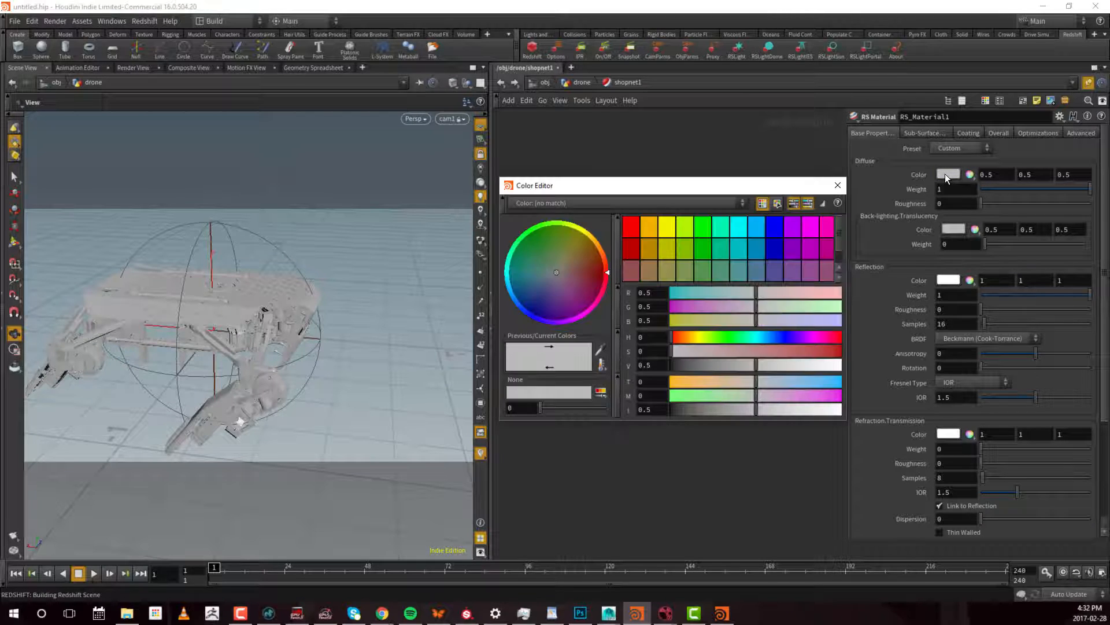
pyautogui.click(629, 226)
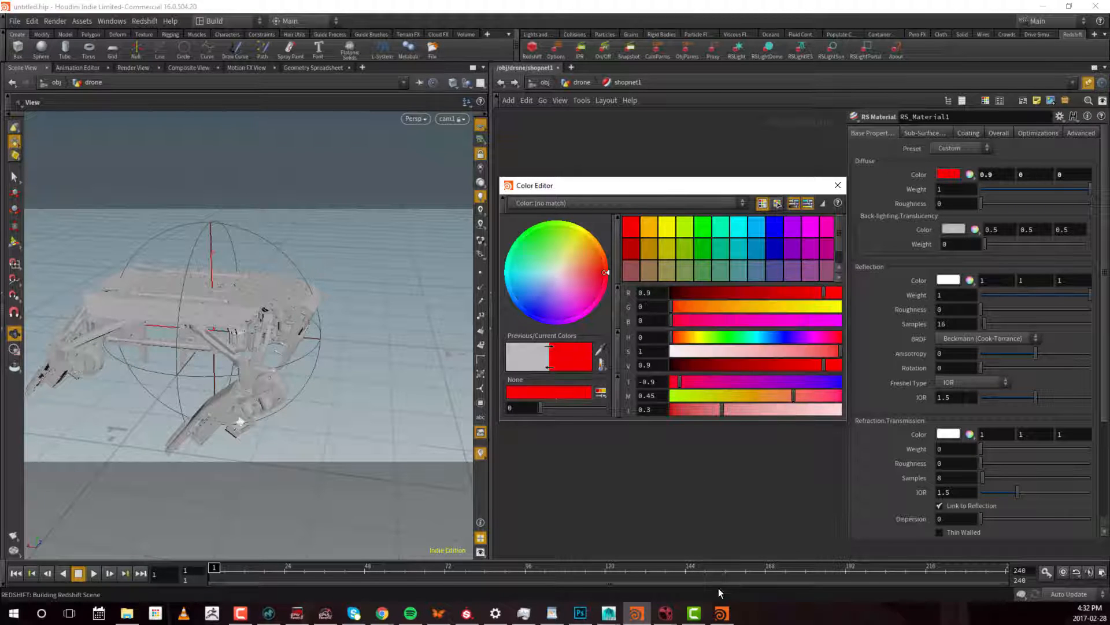
# - Check the red drone in the Redshift IPR render, closing the color editor and the render window when done
pyautogui.click(723, 616)
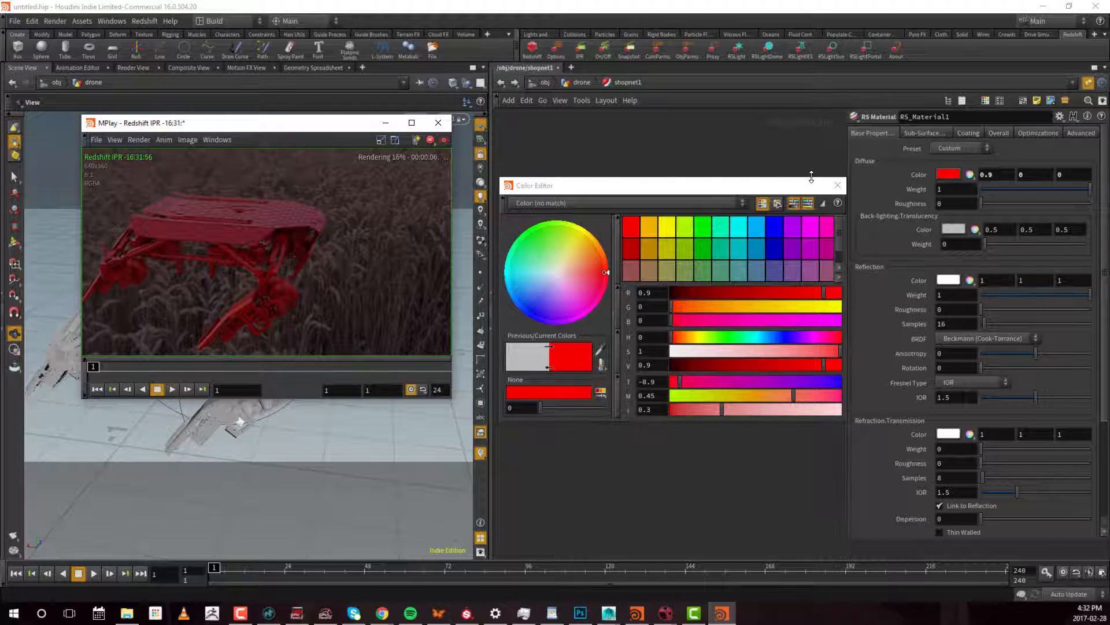
pyautogui.click(837, 185)
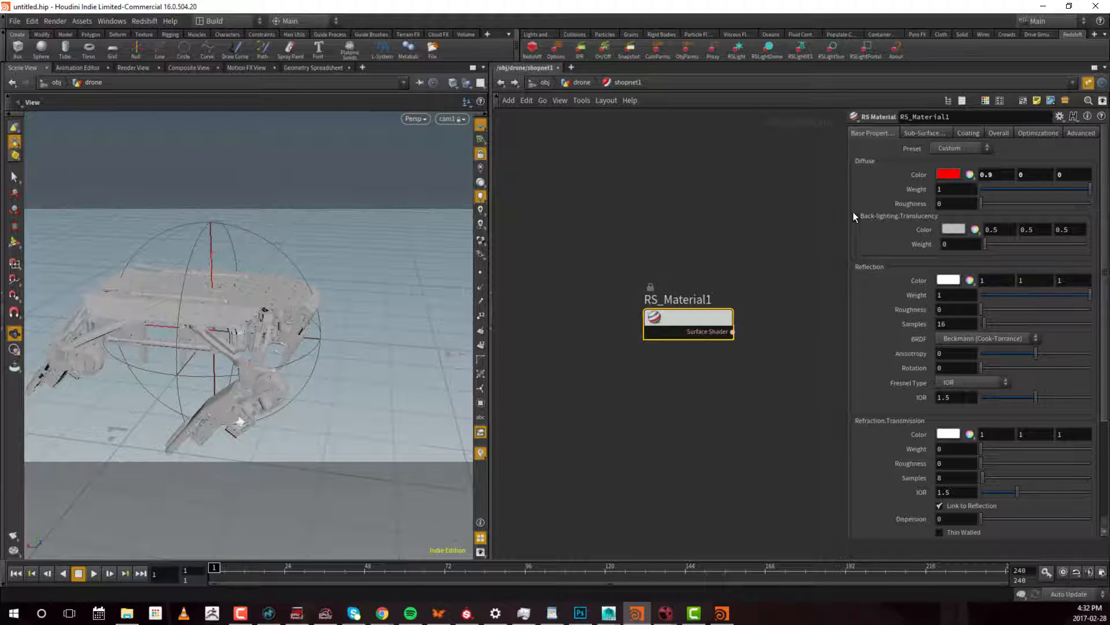
pyautogui.click(723, 617)
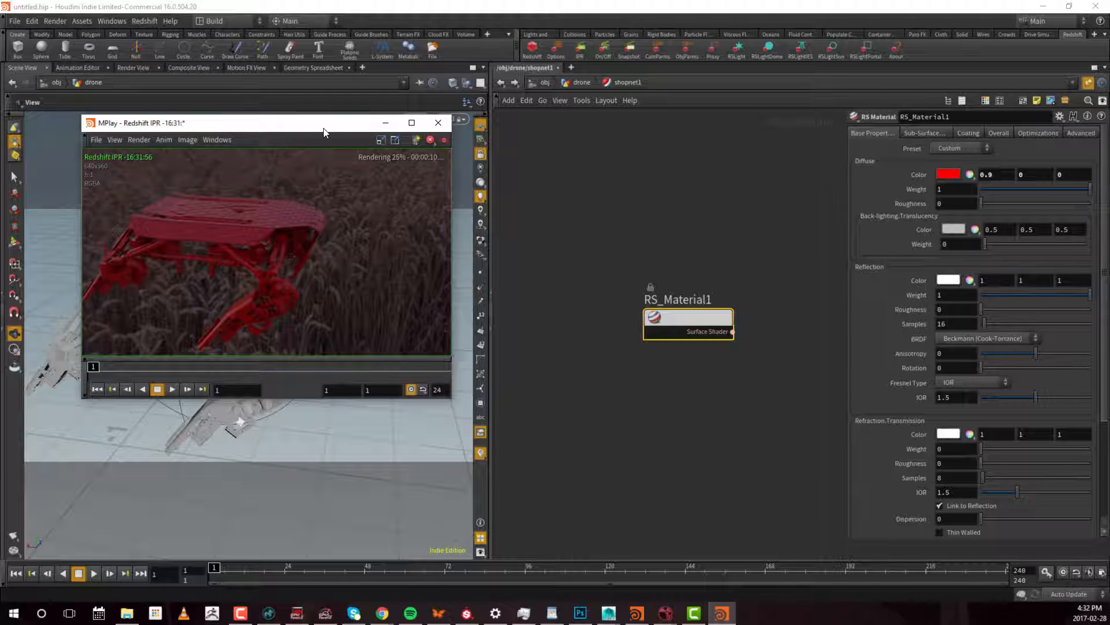
pyautogui.moveTo(324, 131); pyautogui.dragTo(351, 198)
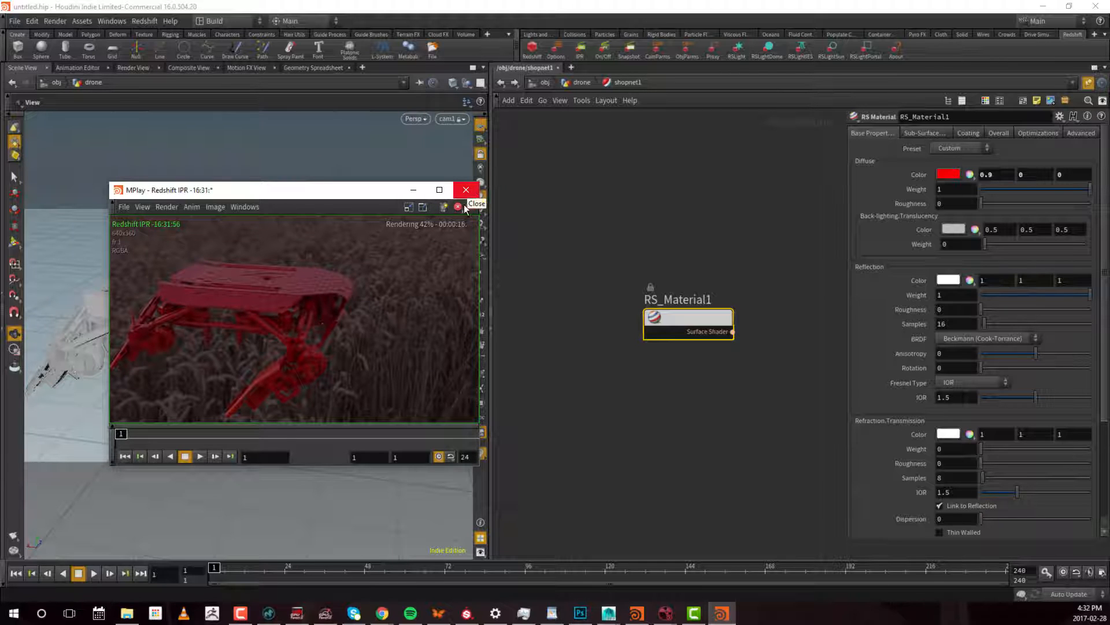
pyautogui.click(467, 191)
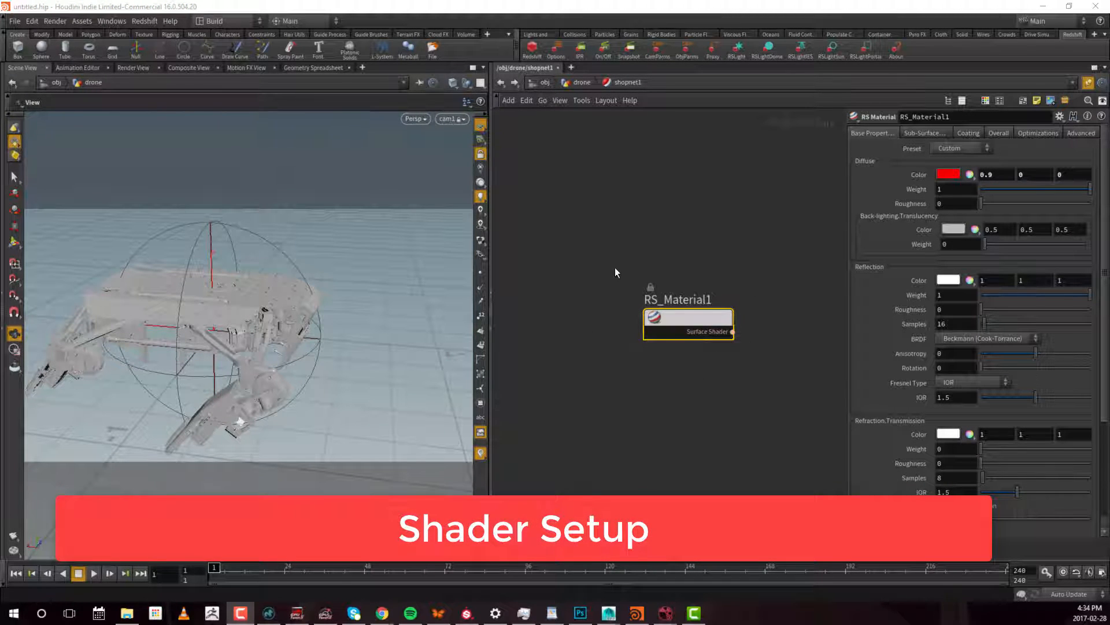
# - Allow editing of the contents of RS_Material1 and go inside its network
pyautogui.moveTo(657, 316)
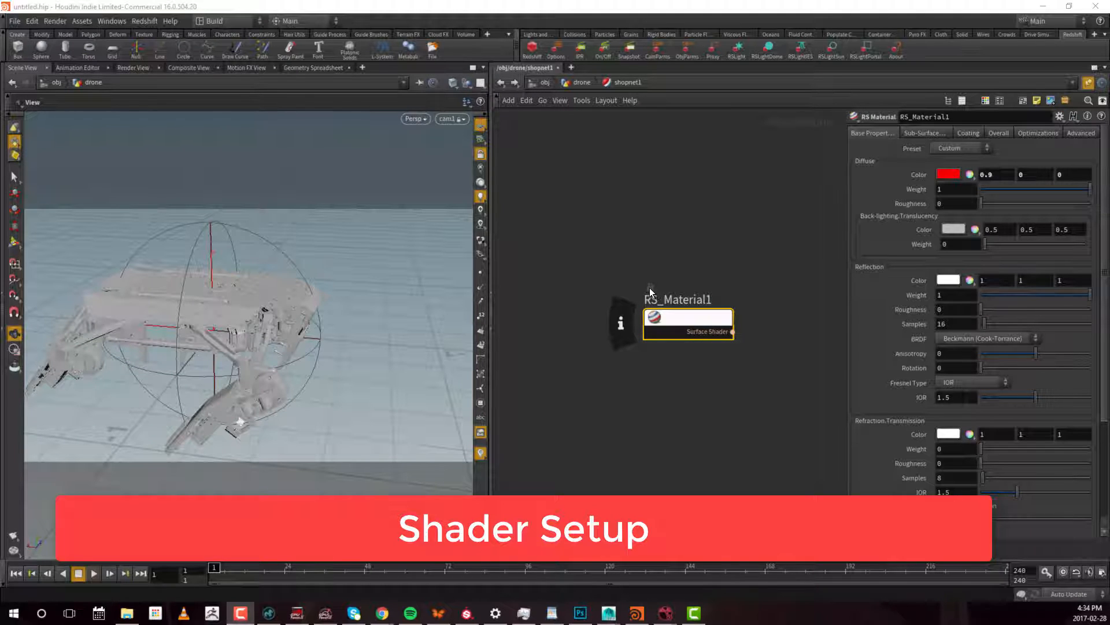
pyautogui.rightClick(698, 321)
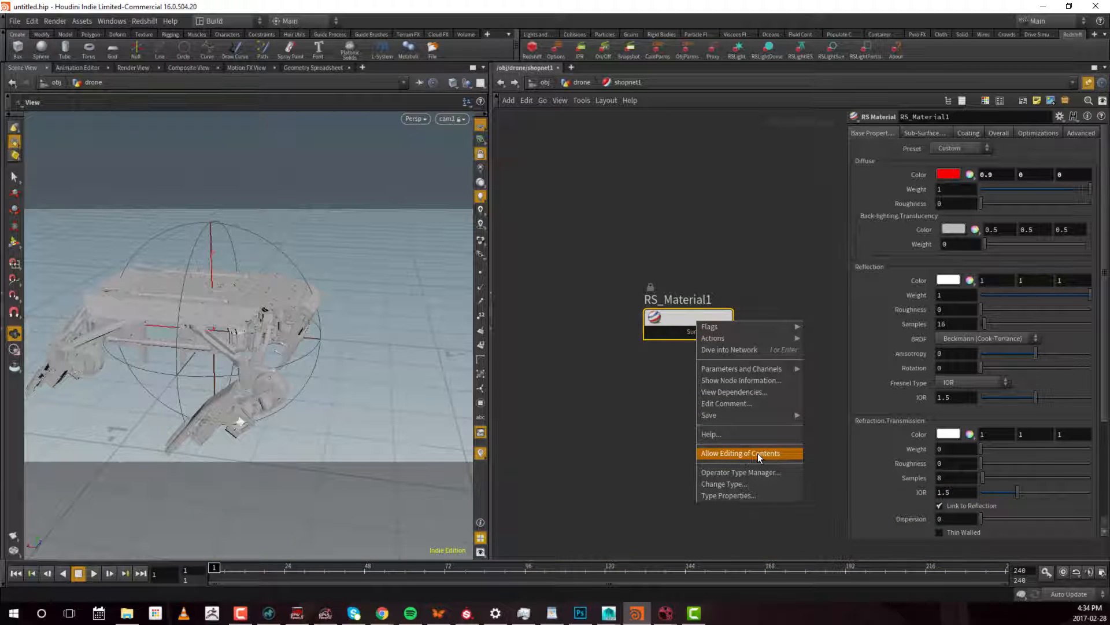
pyautogui.click(758, 453)
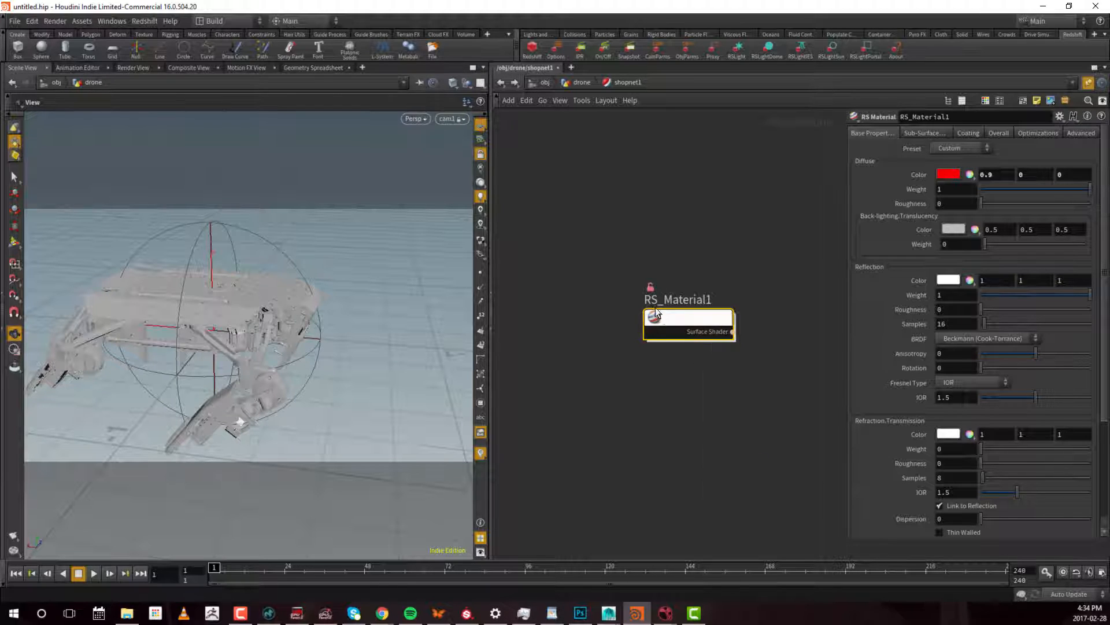
pyautogui.doubleClick(690, 318)
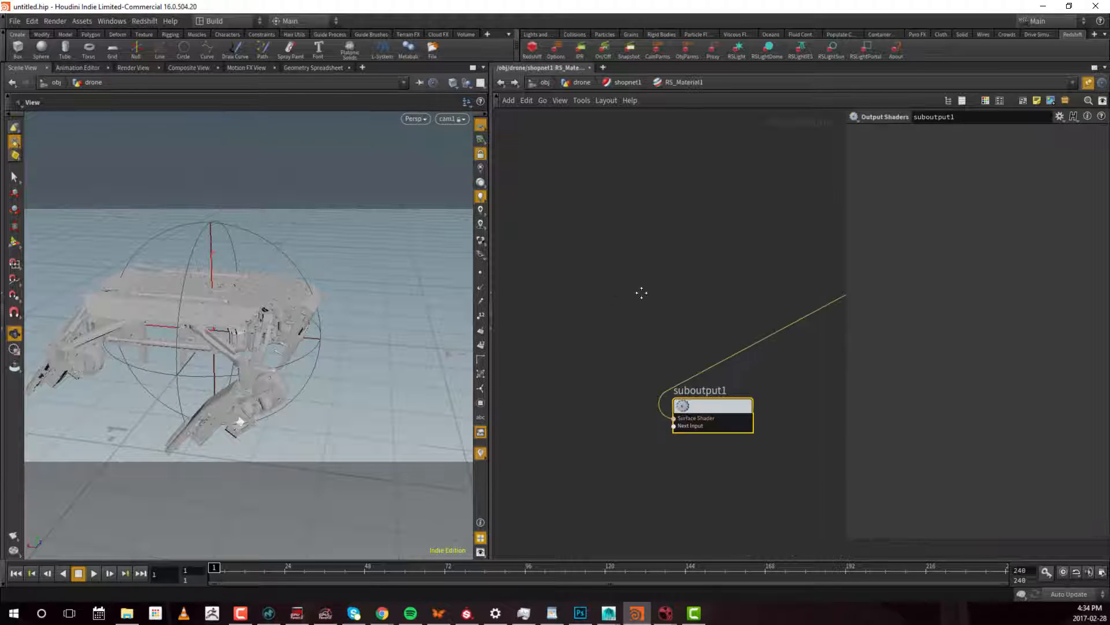
# - Place redshift_vopnet1 and suboutput1 side by side in the RS_Material1 network and enter redshift_vopnet1
pyautogui.scroll(-2, 646, 439)
pyautogui.moveTo(646, 440); pyautogui.dragTo(703, 395, button='middle')
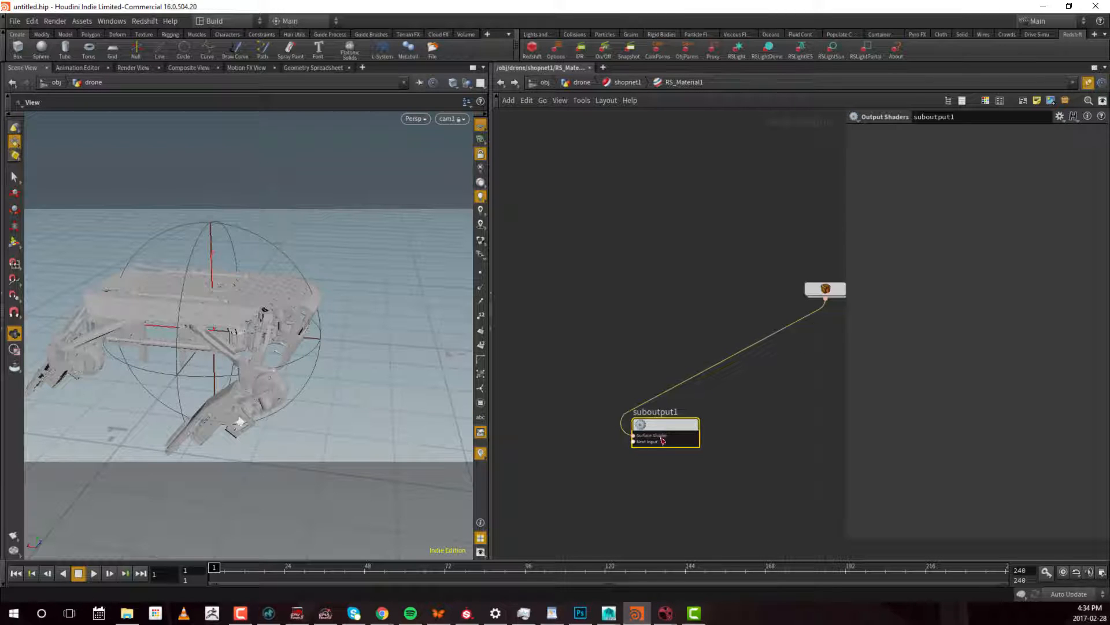
pyautogui.moveTo(659, 431); pyautogui.dragTo(722, 448)
pyautogui.moveTo(825, 289); pyautogui.dragTo(581, 423)
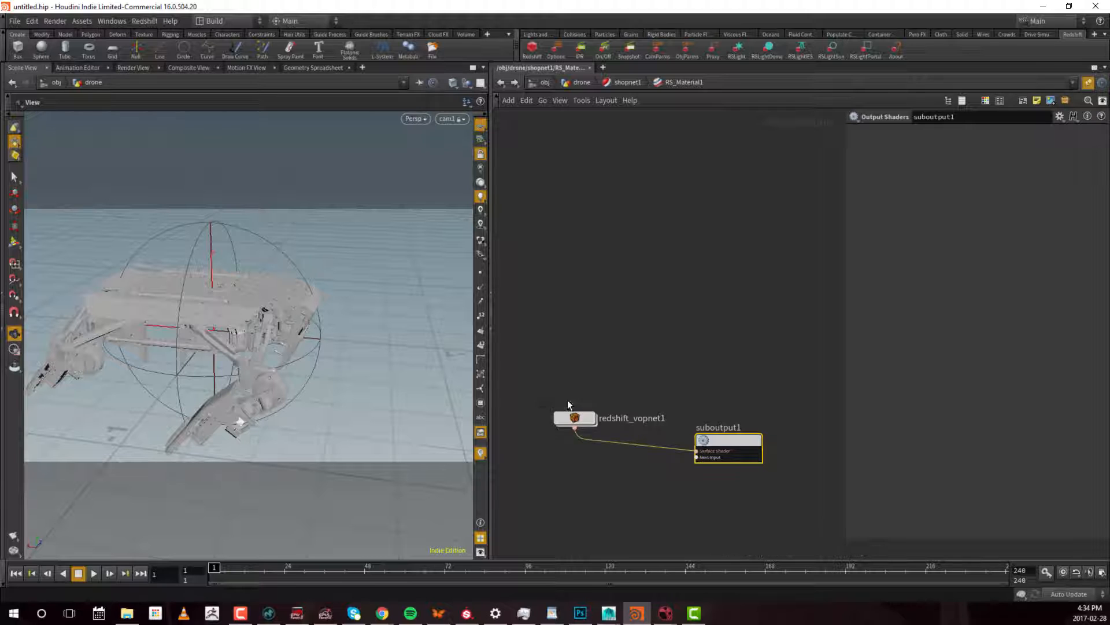
pyautogui.doubleClick(584, 419)
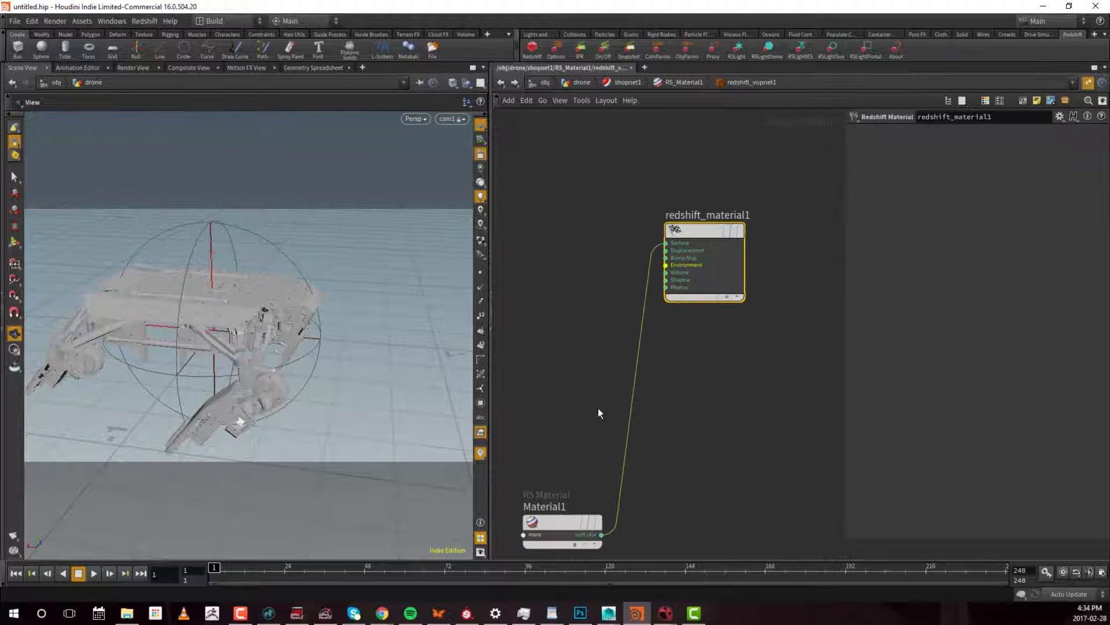
# - Lay out the nodes in redshift_vopnet1 automatically and expand Material1 to expose all of its inputs
pyautogui.press('l')
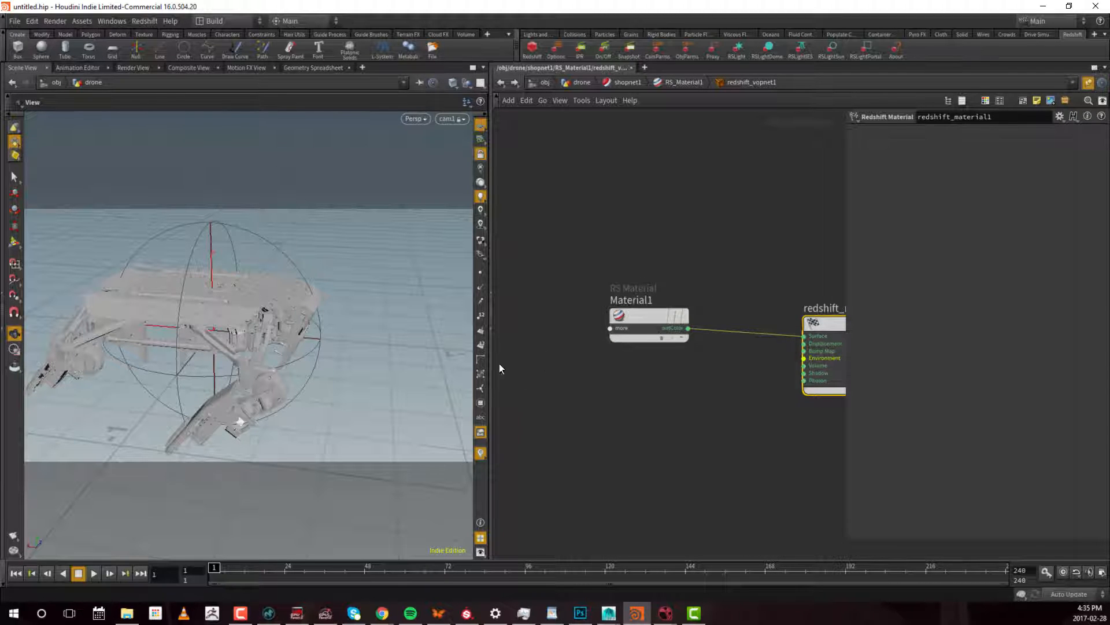
pyautogui.moveTo(677, 385); pyautogui.dragTo(680, 355, button='middle')
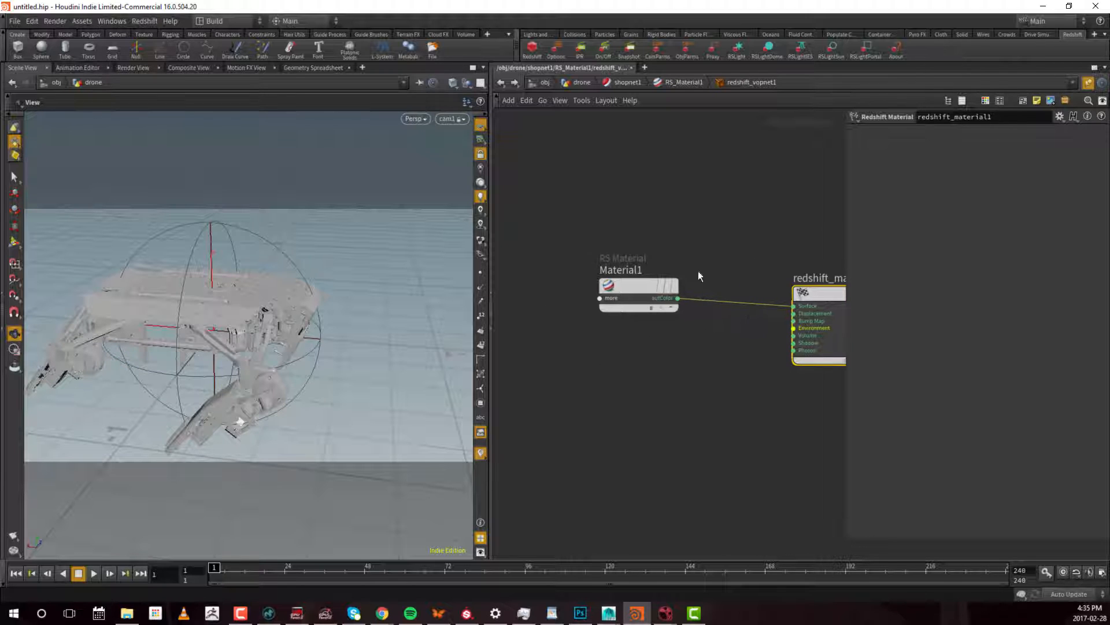
pyautogui.moveTo(647, 298)
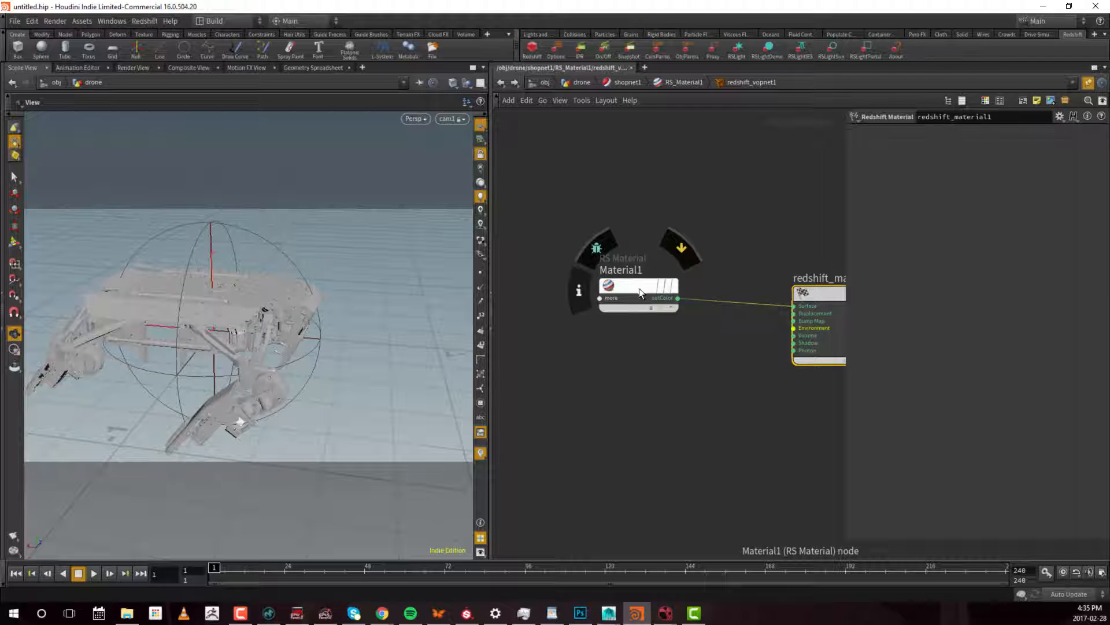
pyautogui.moveTo(640, 288); pyautogui.dragTo(651, 263)
pyautogui.scroll(4, 662, 307)
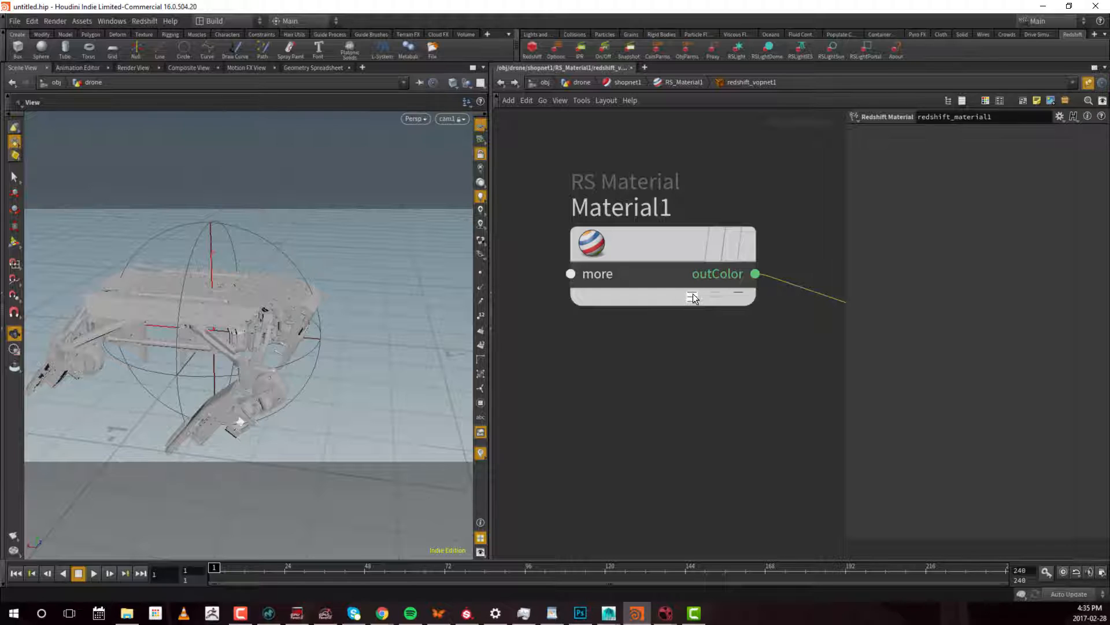
pyautogui.click(692, 298)
pyautogui.scroll(-5, 786, 340)
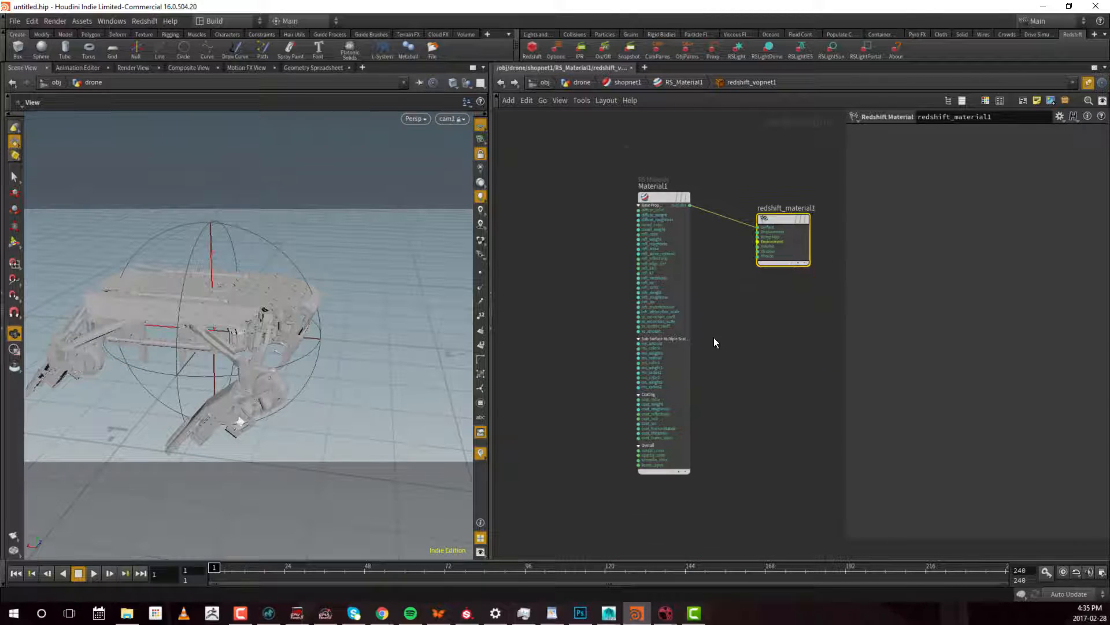
pyautogui.scroll(3, 713, 338)
pyautogui.scroll(-2, 730, 316)
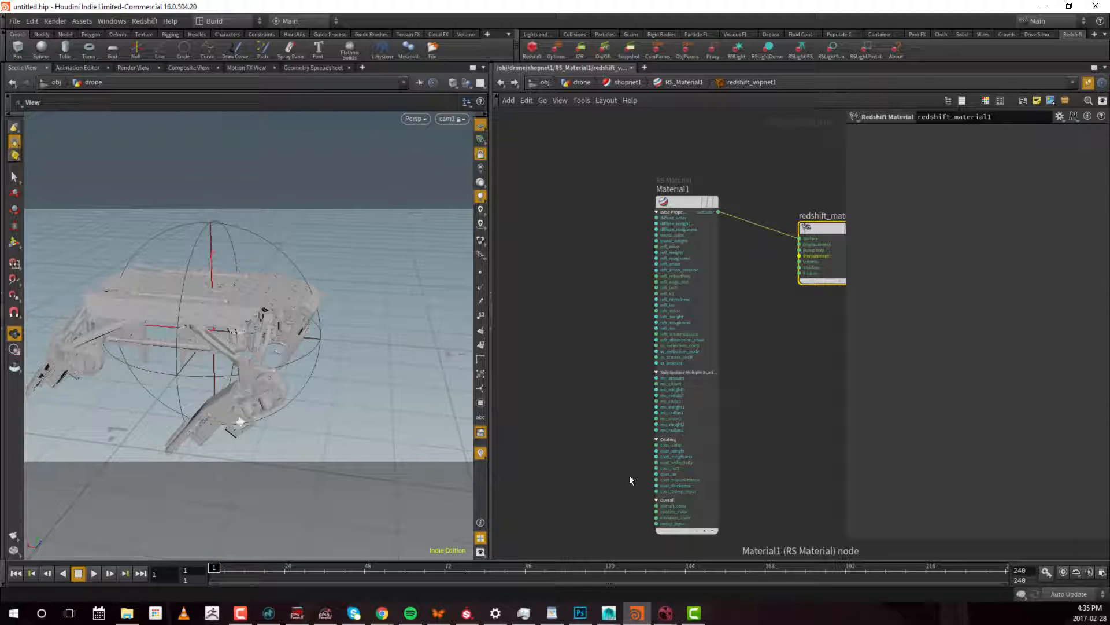
# - Select the Material1 node and review its shader parameters
pyautogui.moveTo(596, 135); pyautogui.dragTo(734, 376)
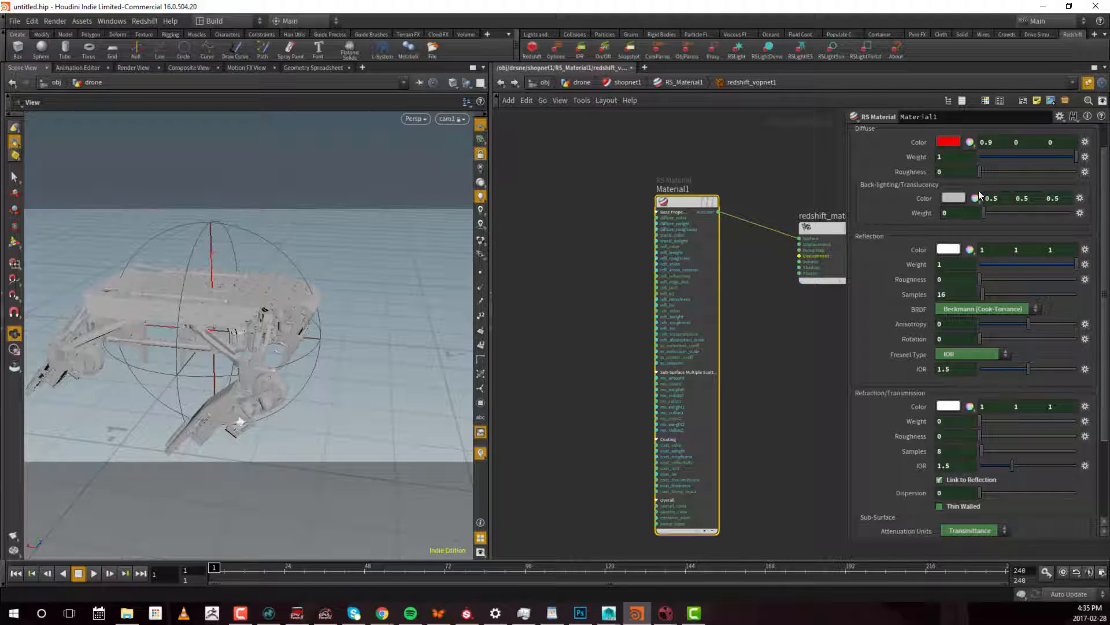
pyautogui.moveTo(767, 374); pyautogui.dragTo(756, 383, button='middle')
pyautogui.moveTo(567, 219); pyautogui.dragTo(591, 215, button='middle')
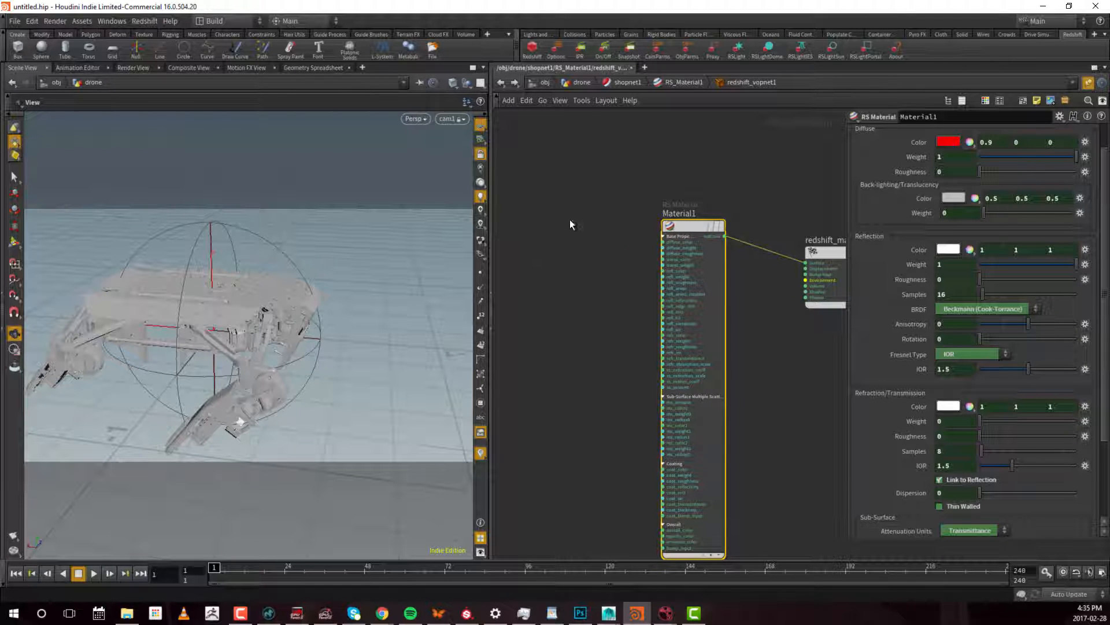
pyautogui.moveTo(568, 194); pyautogui.dragTo(605, 203, button='middle')
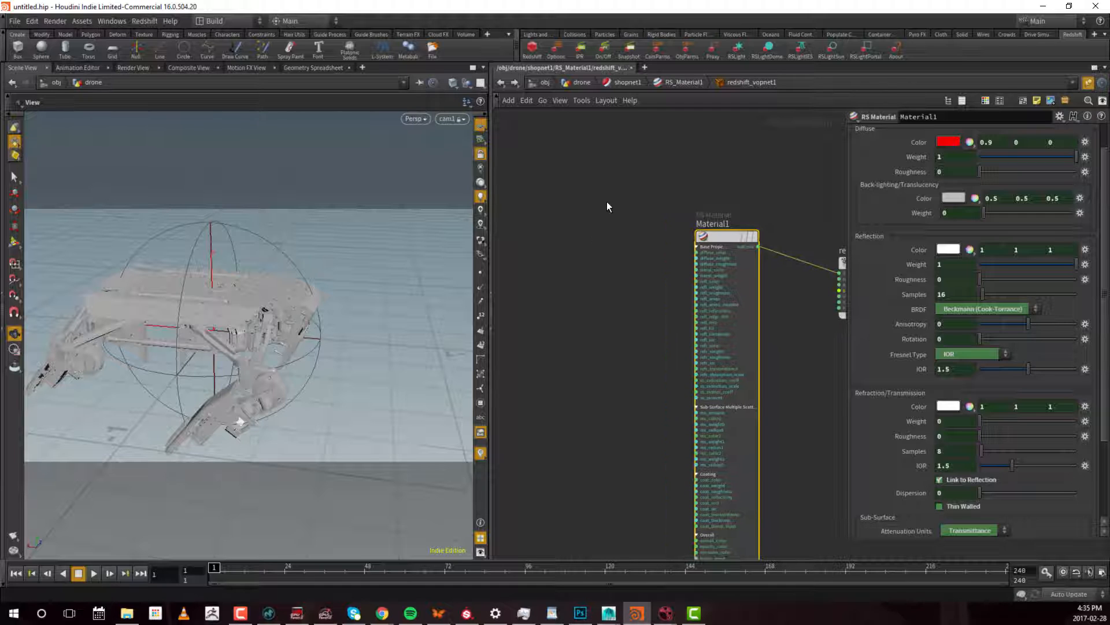
# - Add an RS Texture node in redshift_vopnet1 and place it in front of the Material1 inputs
pyautogui.press('Tab')
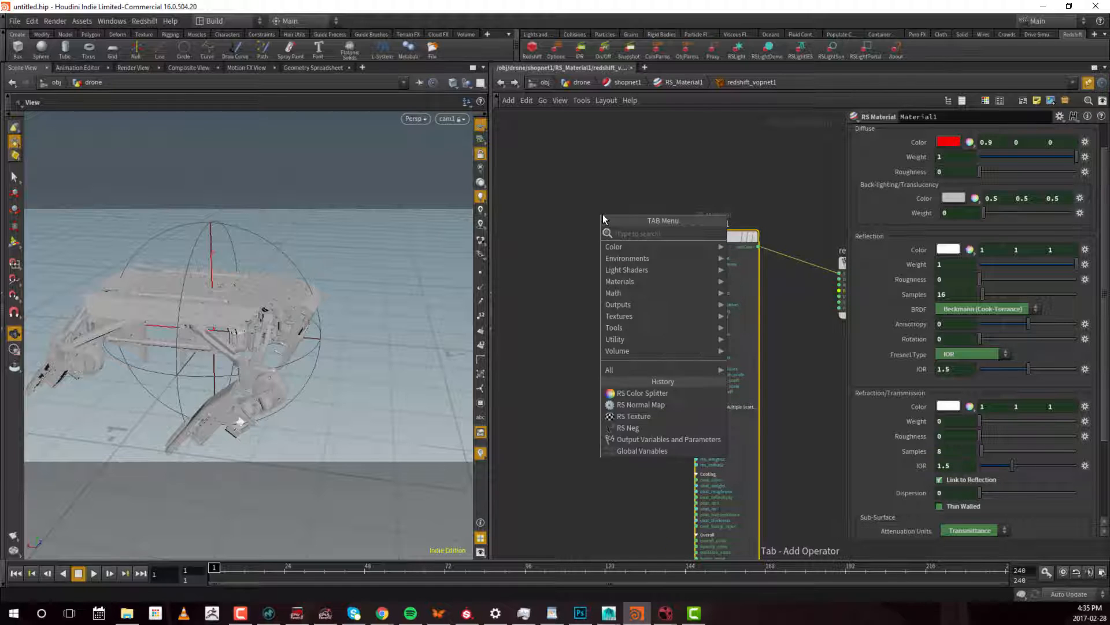
pyautogui.write('rst')
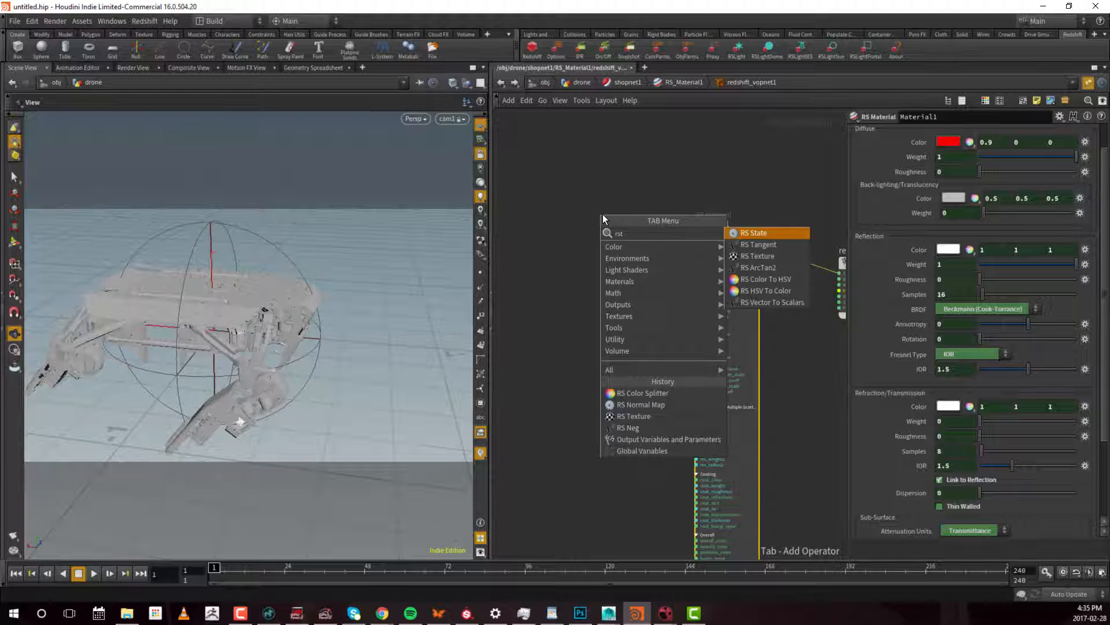
pyautogui.write('ex')
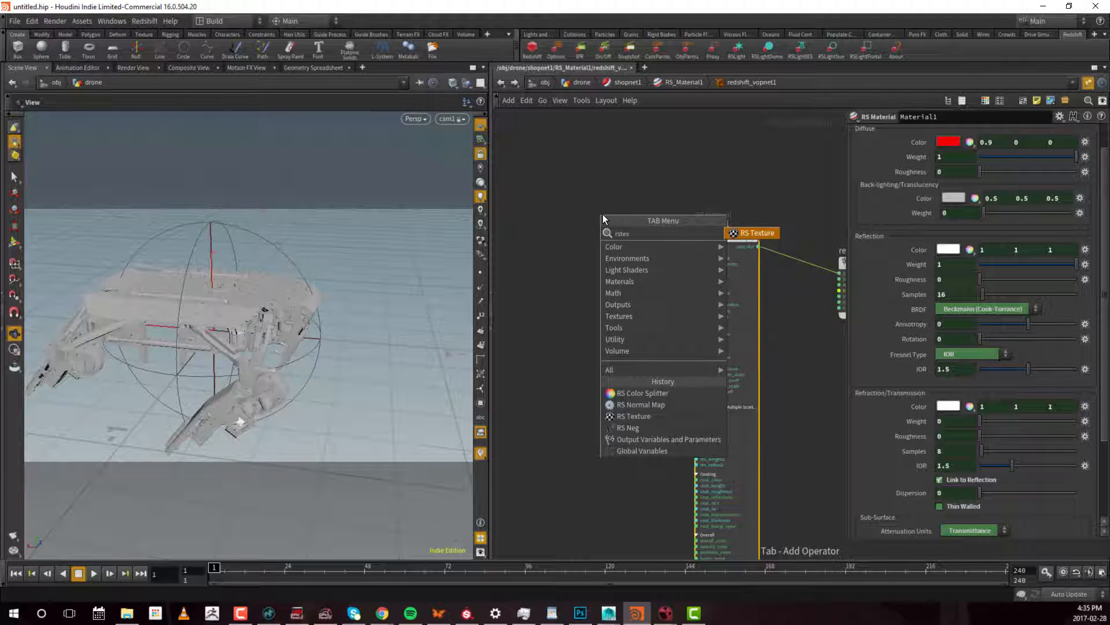
pyautogui.press('Return')
pyautogui.click(603, 214)
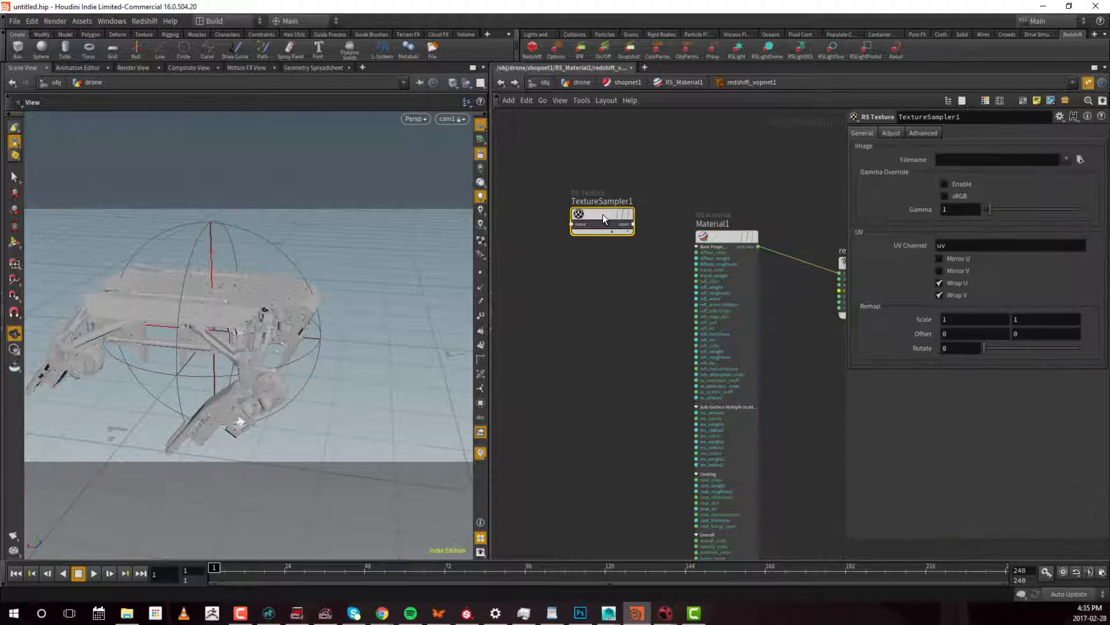
pyautogui.moveTo(610, 214); pyautogui.dragTo(574, 272)
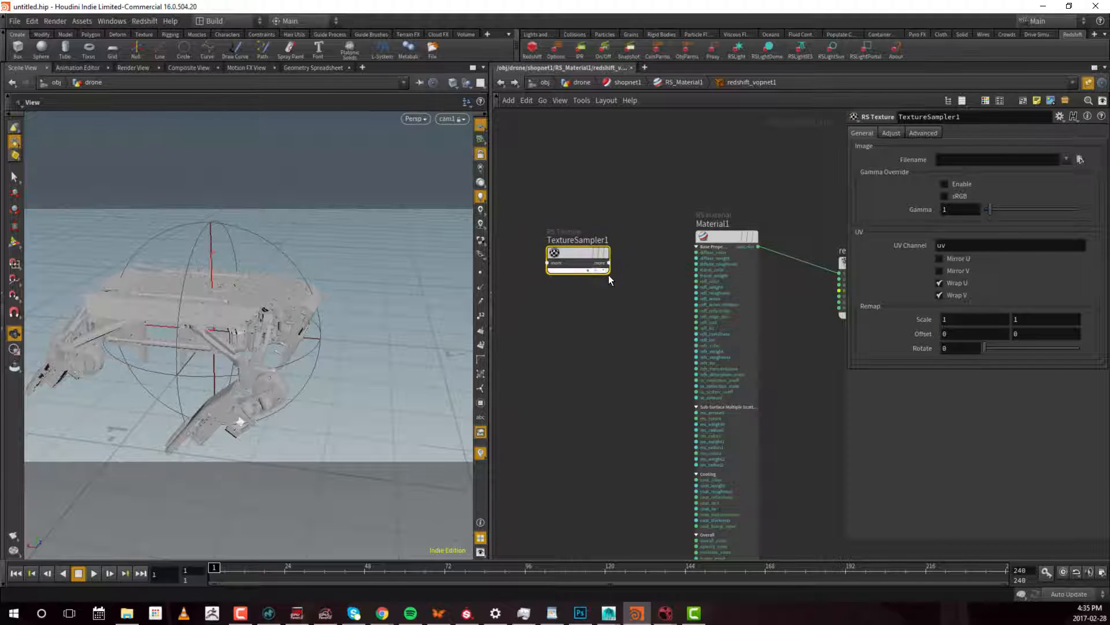
# - Expand the inputs of TextureSampler1 and align the node level with the top of Material1
pyautogui.scroll(2, 617, 285)
pyautogui.click(582, 267)
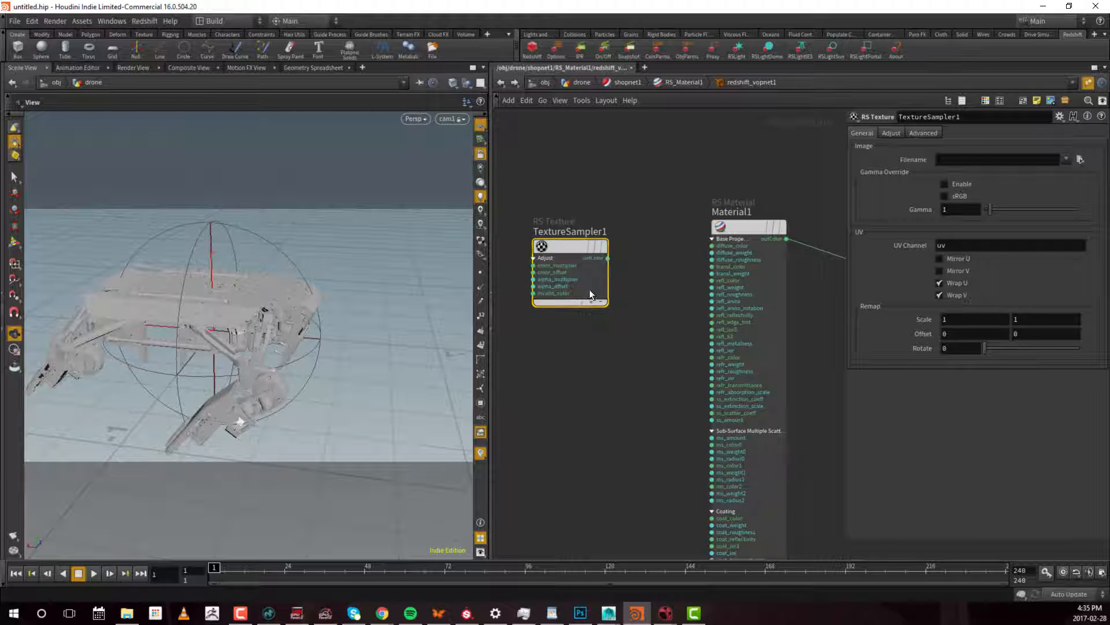
pyautogui.moveTo(565, 243); pyautogui.dragTo(560, 226)
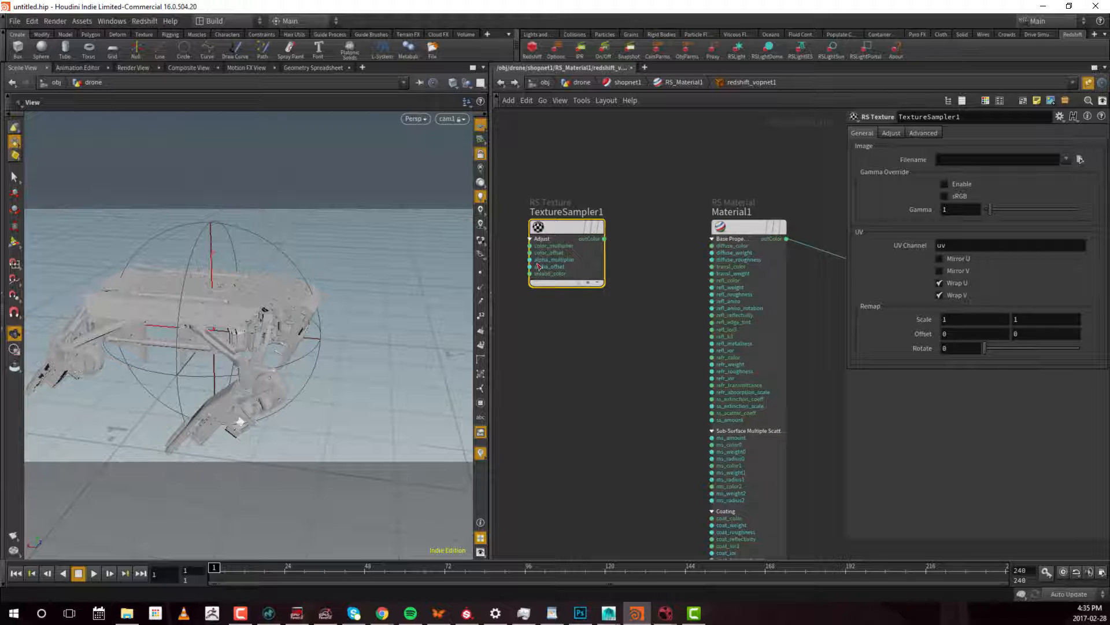
# - Rename the TextureSampler1 node as DiffuseColor
pyautogui.scroll(-2, 618, 330)
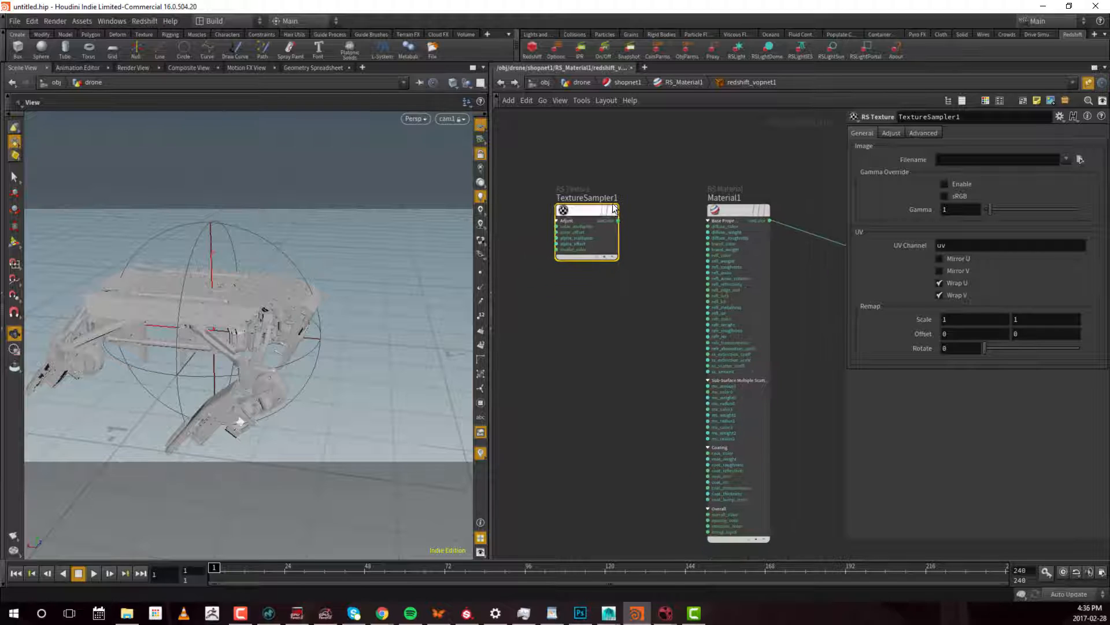
pyautogui.doubleClick(598, 197)
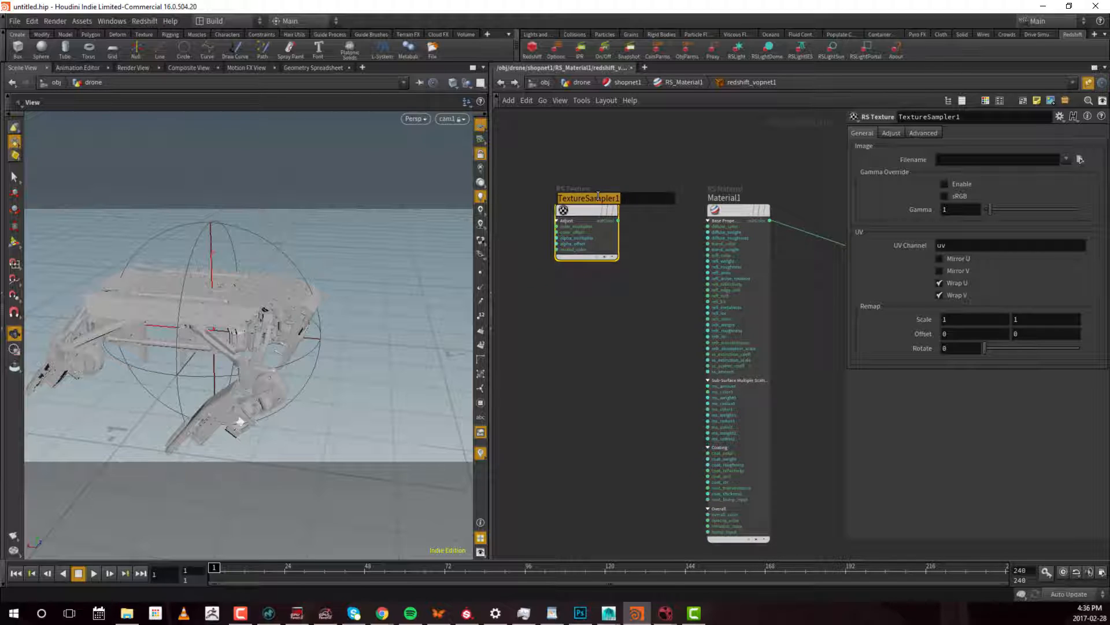
pyautogui.write('Diffuse')
pyautogui.press('Return')
pyautogui.click(598, 196)
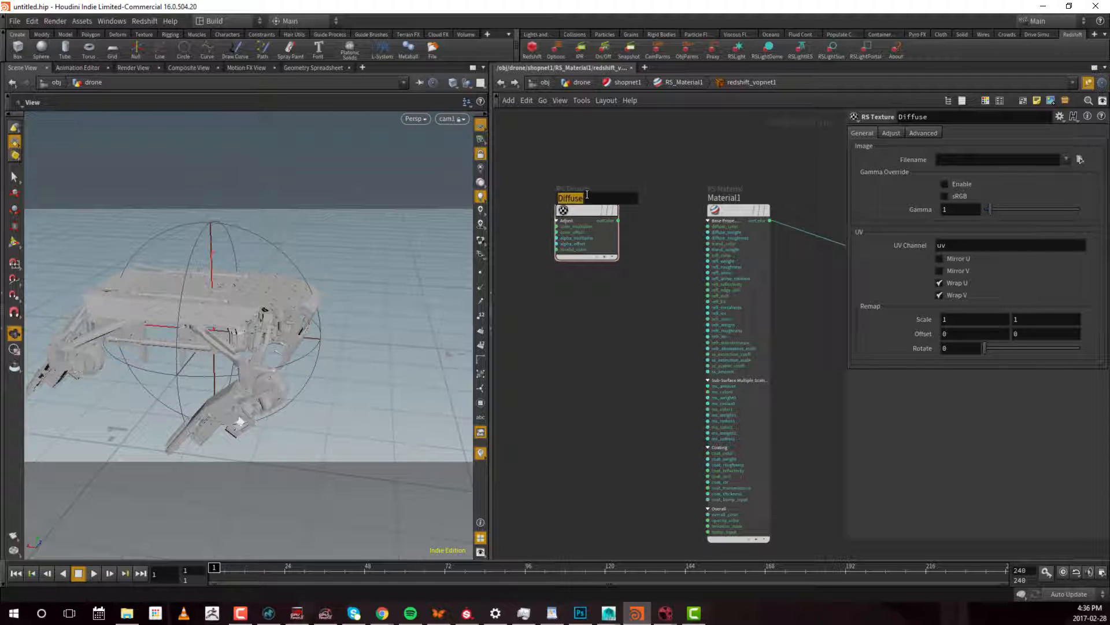
pyautogui.click(587, 195)
pyautogui.write('Color')
pyautogui.press('Return')
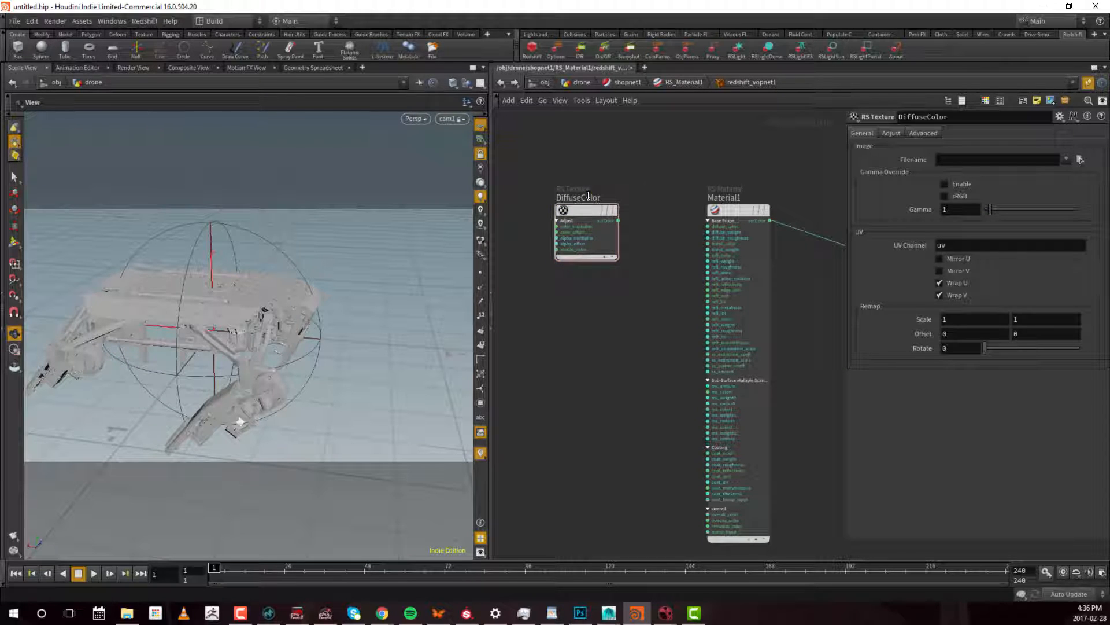
# - Duplicate the DiffuseColor texture node, place the copy below it and name it Metal_Rough_Opacity
pyautogui.click(570, 240)
pyautogui.hotkey('ctrl', 'v')
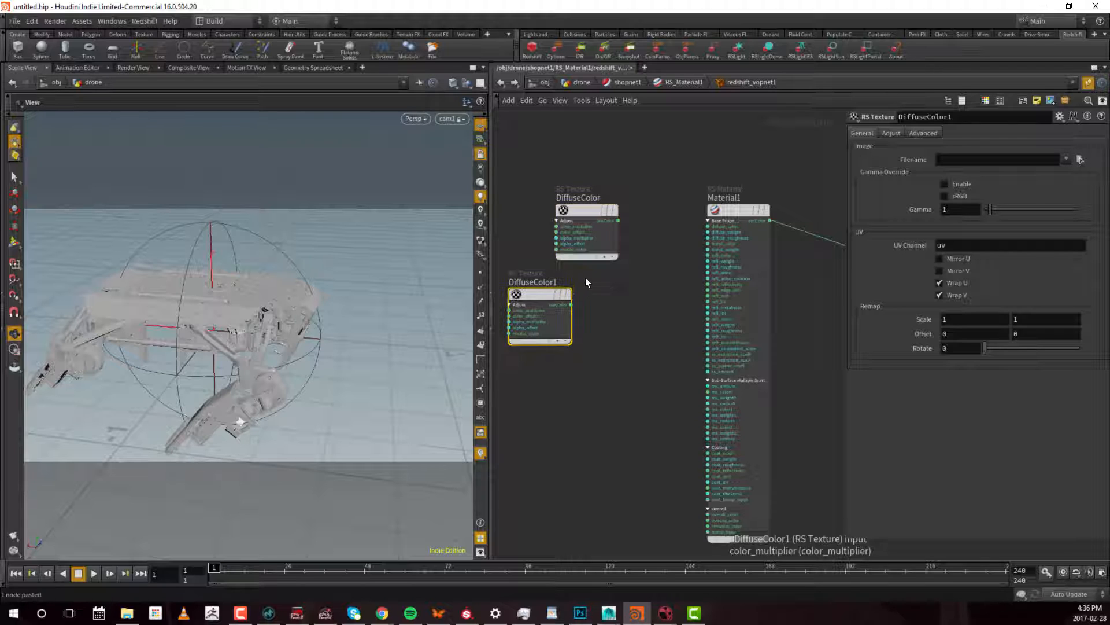
pyautogui.doubleClick(588, 308)
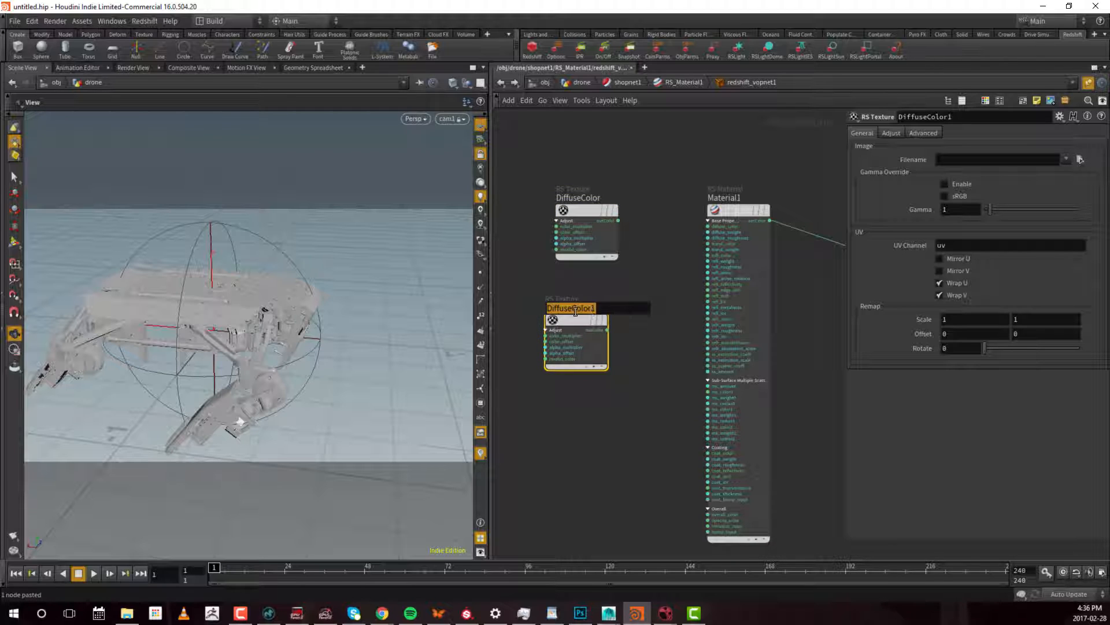
pyautogui.write('Metal_Rough_Opacity')
pyautogui.press('Return')
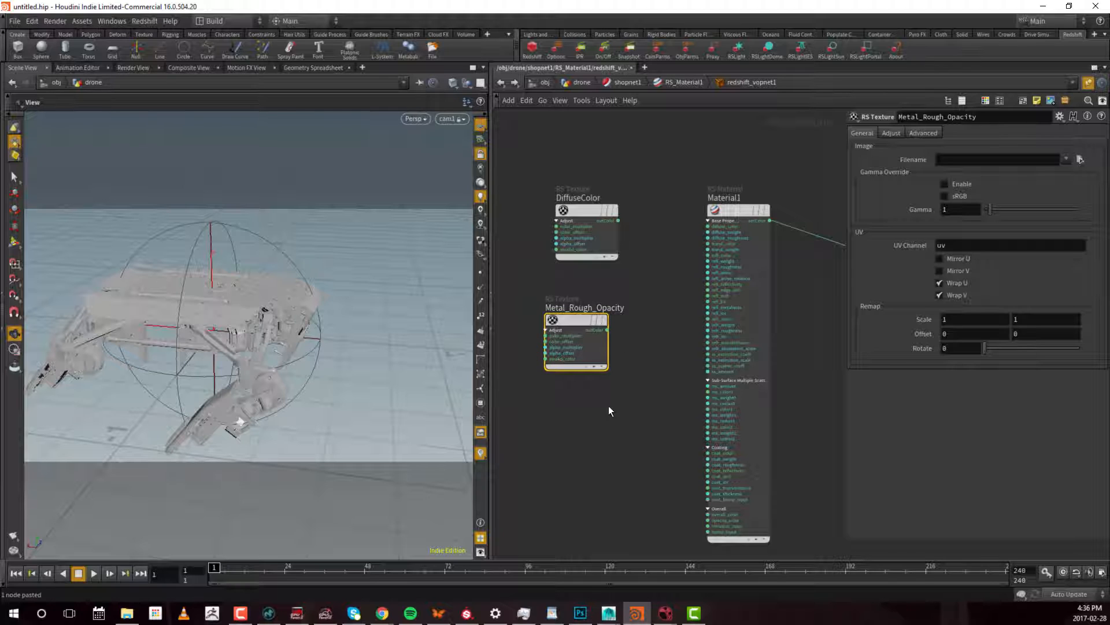
# - Move the Metal_Rough_Opacity and DiffuseColor nodes farther from Material1 so they stack one above the other
pyautogui.moveTo(611, 404); pyautogui.dragTo(637, 395, button='middle')
pyautogui.moveTo(595, 314); pyautogui.dragTo(586, 295)
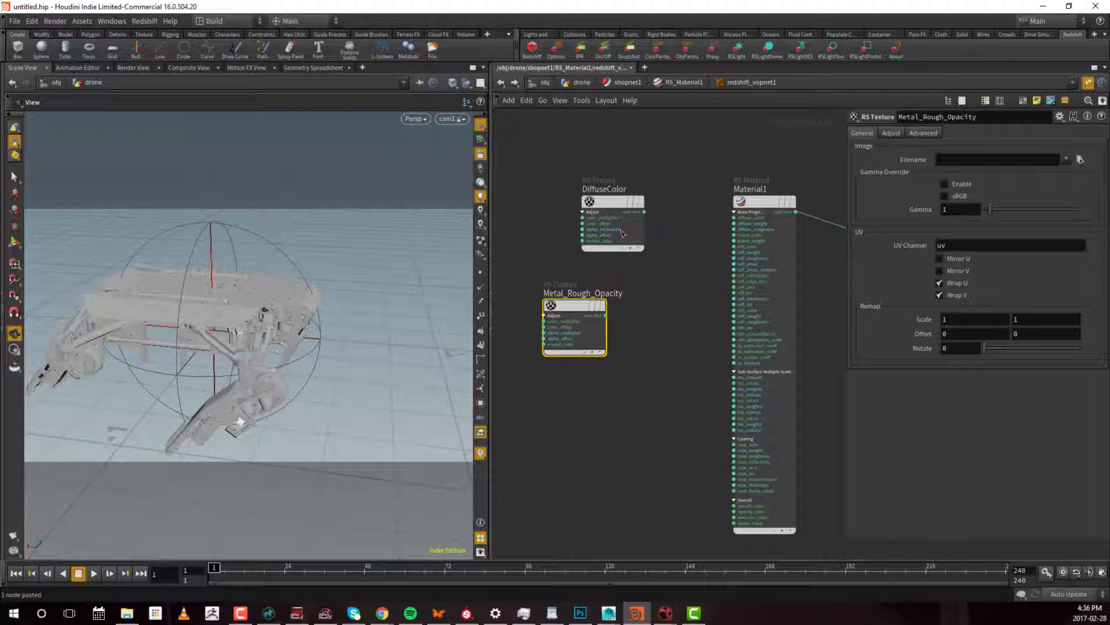
pyautogui.moveTo(604, 201); pyautogui.dragTo(557, 200)
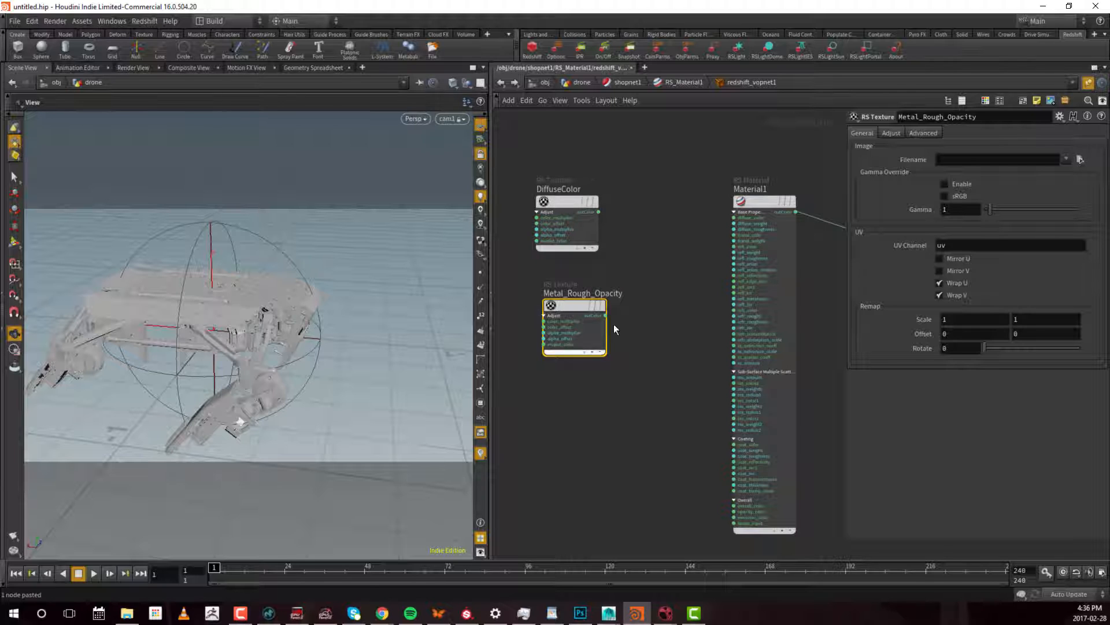
pyautogui.moveTo(600, 348)
pyautogui.moveTo(651, 383); pyautogui.dragTo(663, 341, button='middle')
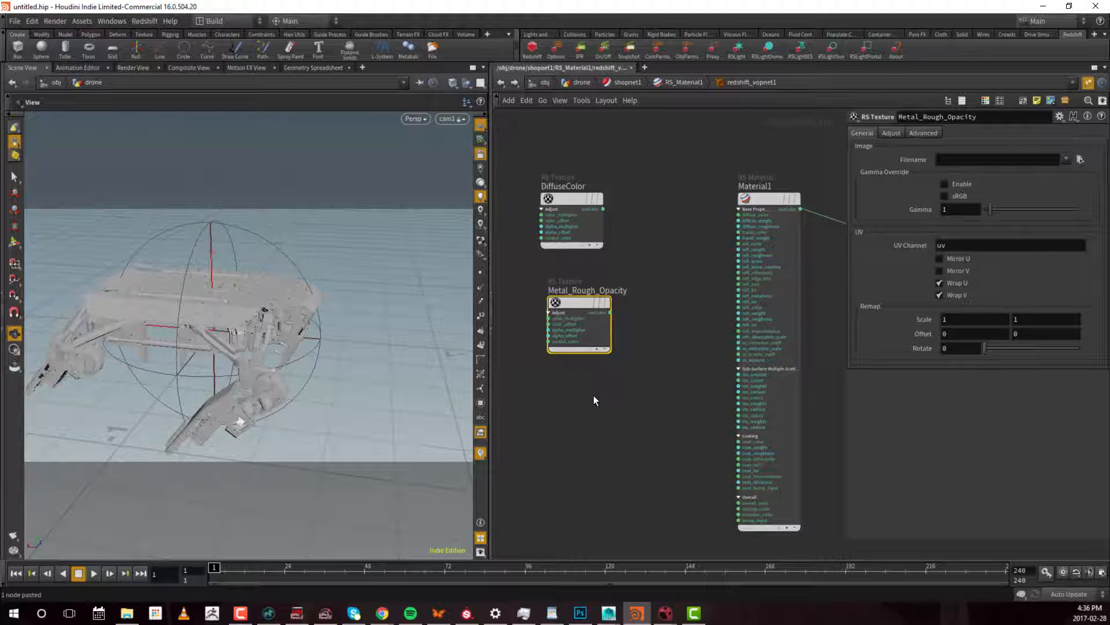
# - Add an RS Normal Map node below Metal_Rough_Opacity
pyautogui.press('Tab')
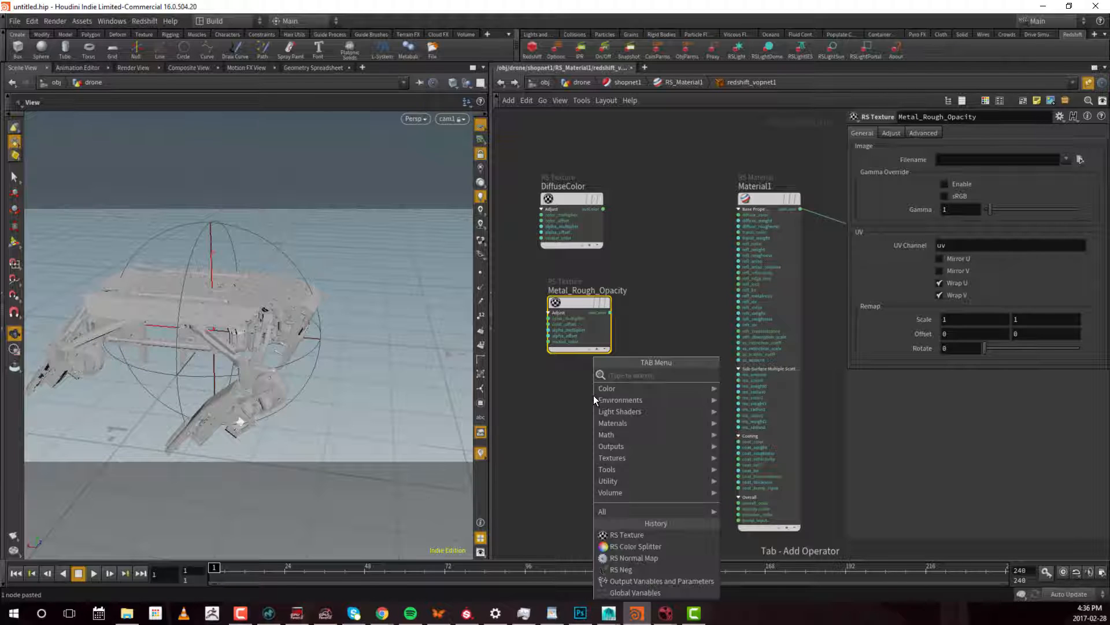
pyautogui.write('rsnor')
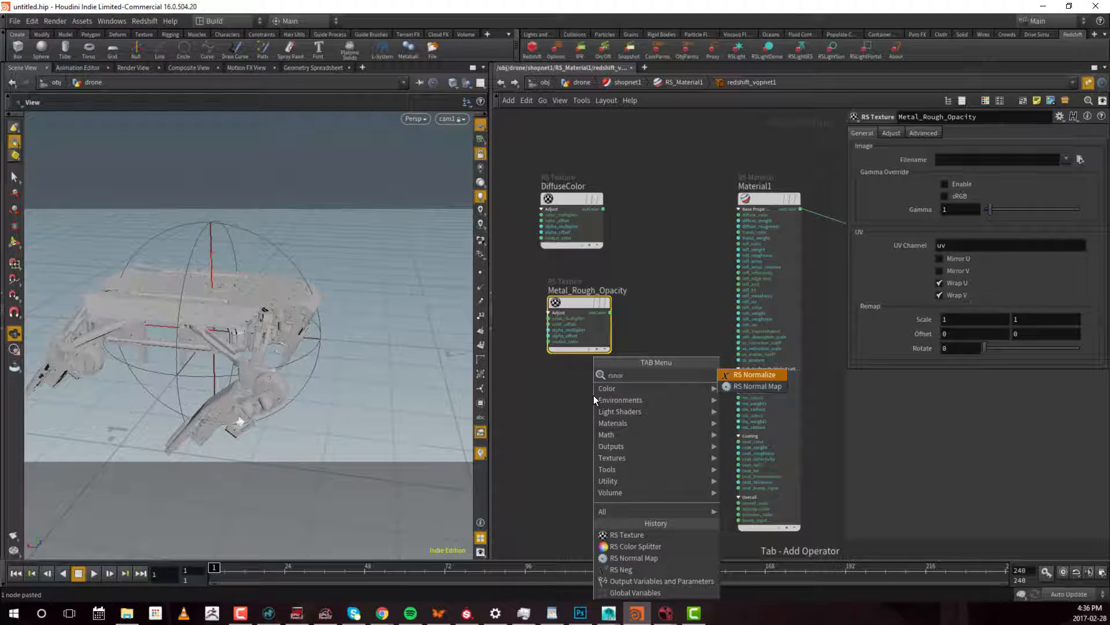
pyautogui.press('Down')
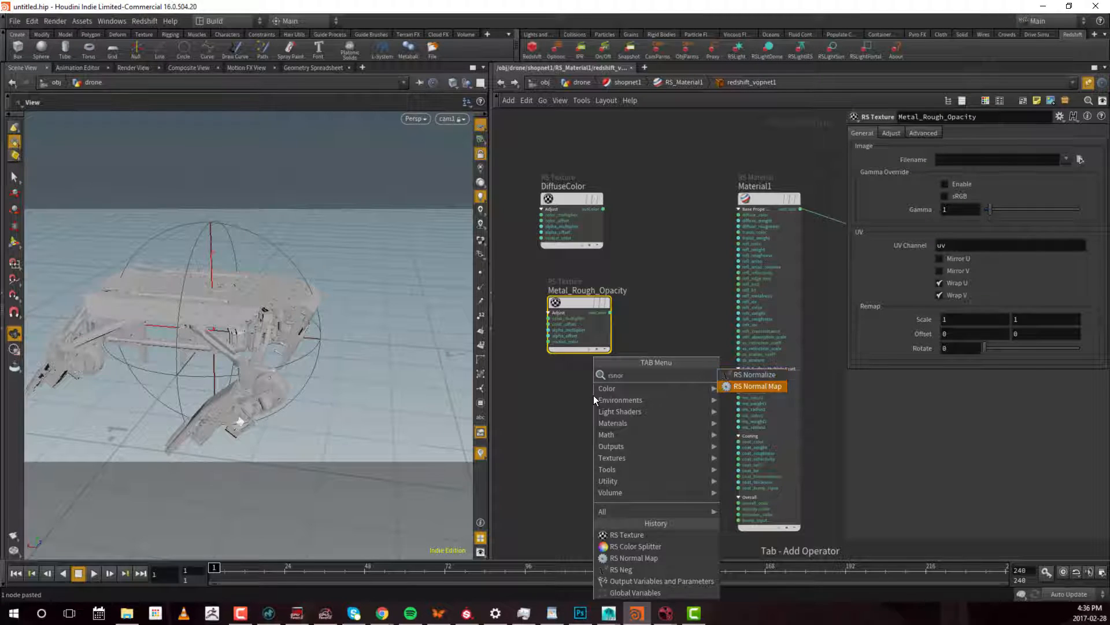
pyautogui.press('Return')
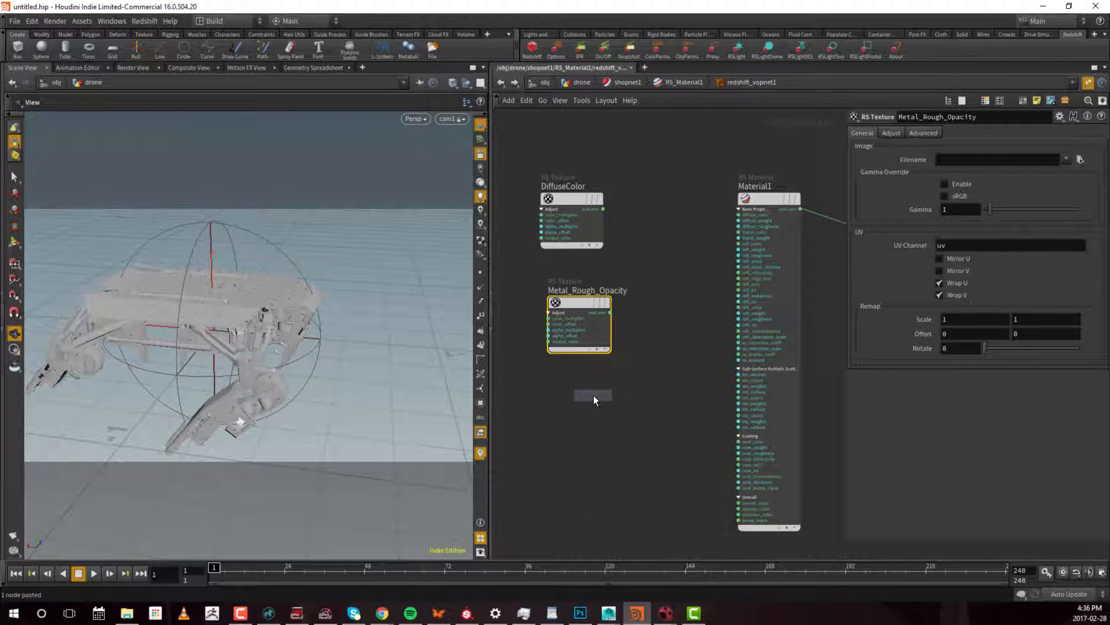
pyautogui.click(593, 395)
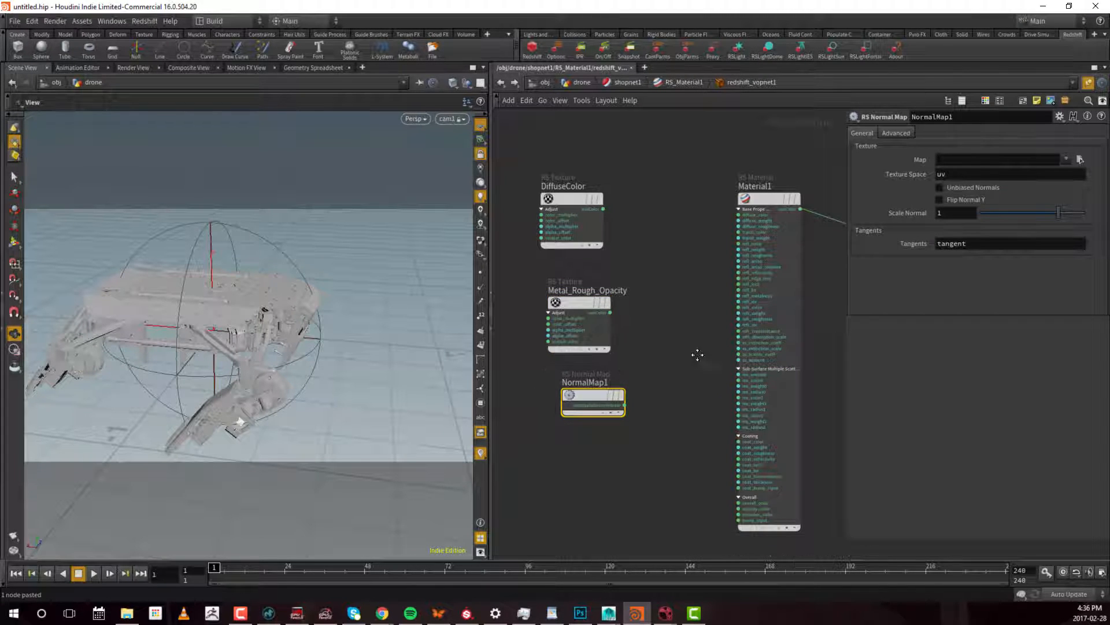
# - Place the NormalMap1 node between Material1 and redshift_material1, shifting redshift_material1 outward to make room
pyautogui.moveTo(699, 355); pyautogui.dragTo(648, 357, button='middle')
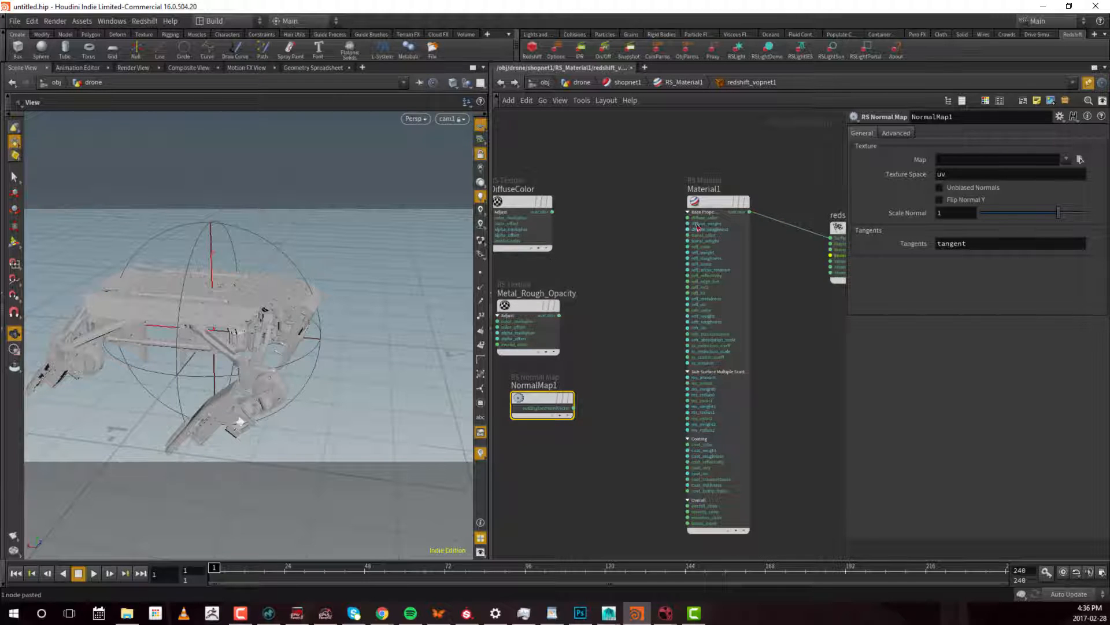
pyautogui.moveTo(709, 202); pyautogui.dragTo(698, 196)
pyautogui.moveTo(812, 370); pyautogui.dragTo(763, 386, button='middle')
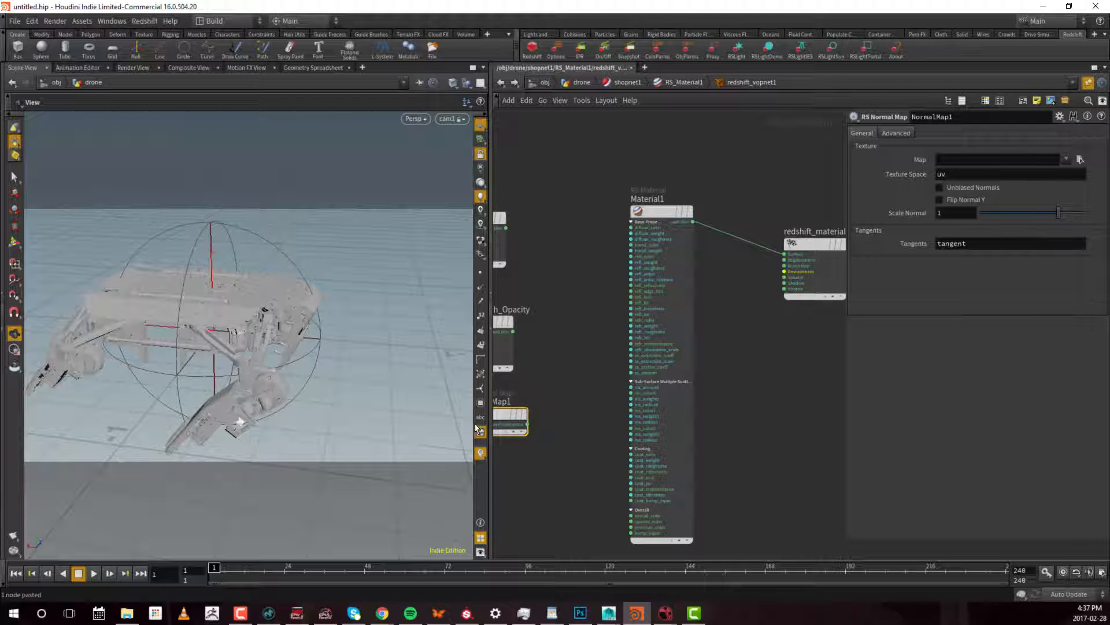
pyautogui.moveTo(498, 417); pyautogui.dragTo(753, 321)
pyautogui.moveTo(800, 220); pyautogui.dragTo(737, 237, button='middle')
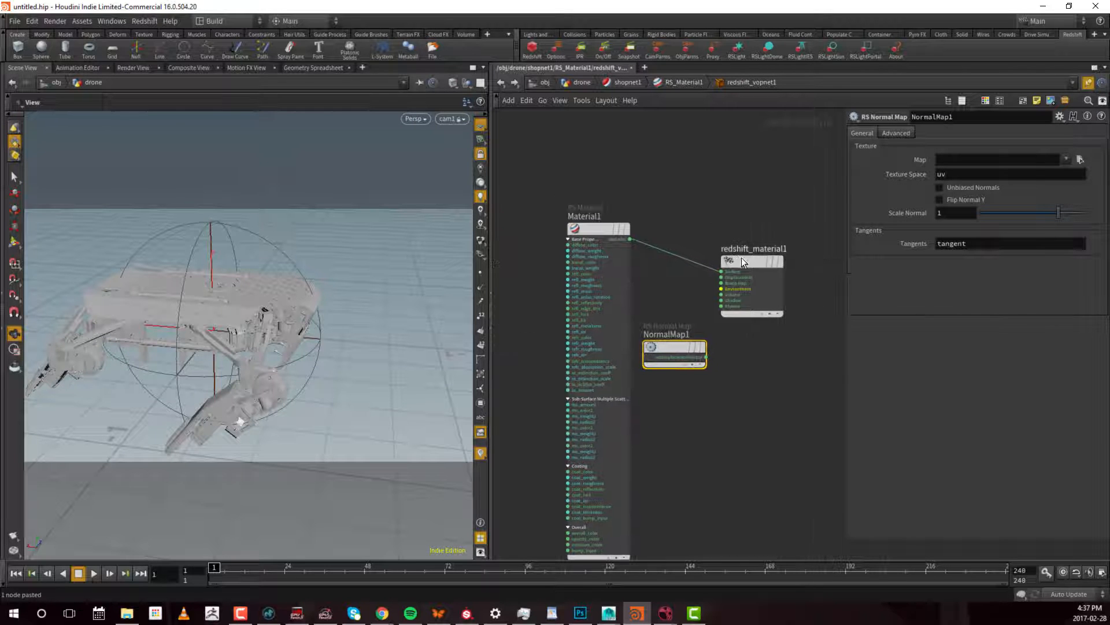
pyautogui.moveTo(740, 263); pyautogui.dragTo(773, 266)
pyautogui.moveTo(676, 347); pyautogui.dragTo(678, 284)
# - Connect the outDisplacementVector output of NormalMap1 to the Bump Map input of redshift_material1
pyautogui.scroll(4, 711, 322)
pyautogui.moveTo(727, 312); pyautogui.dragTo(692, 368, button='middle')
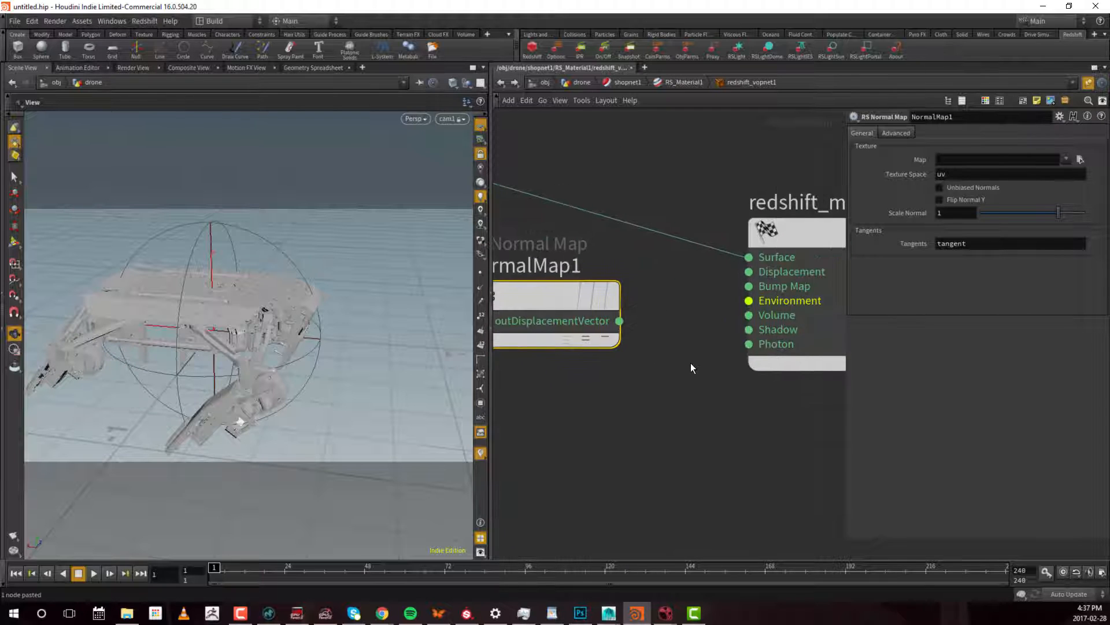
pyautogui.moveTo(619, 320); pyautogui.dragTo(750, 286)
pyautogui.scroll(-8, 771, 249)
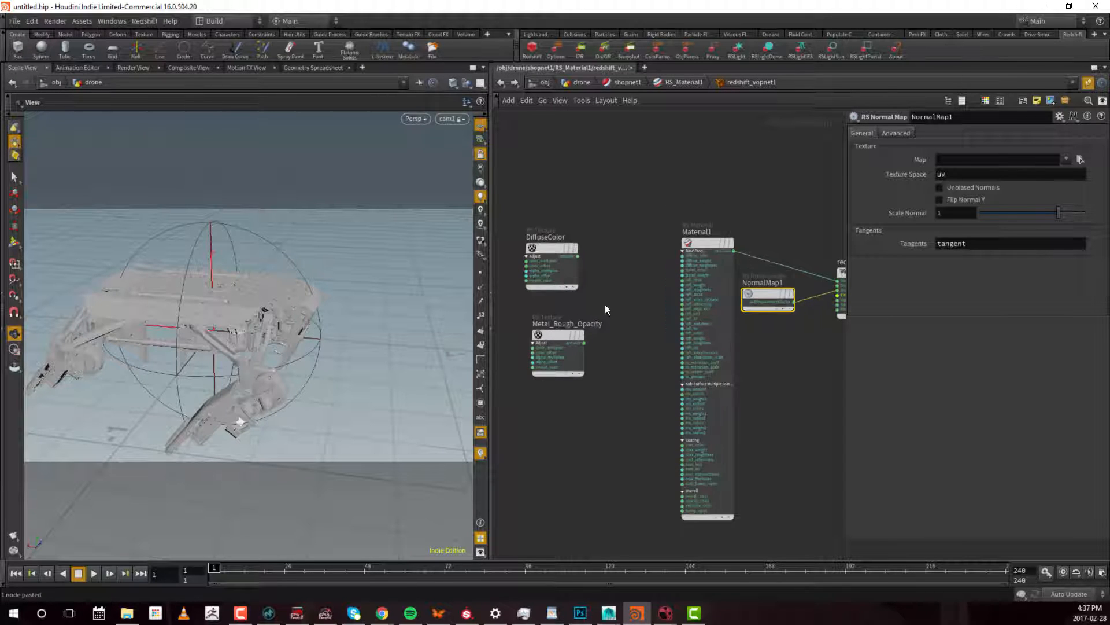
# - Connect the outColor output of DiffuseColor to the diffuse_color input of Material1 and move the texture node slightly higher
pyautogui.scroll(2, 605, 304)
pyautogui.scroll(2, 619, 233)
pyautogui.click(578, 272)
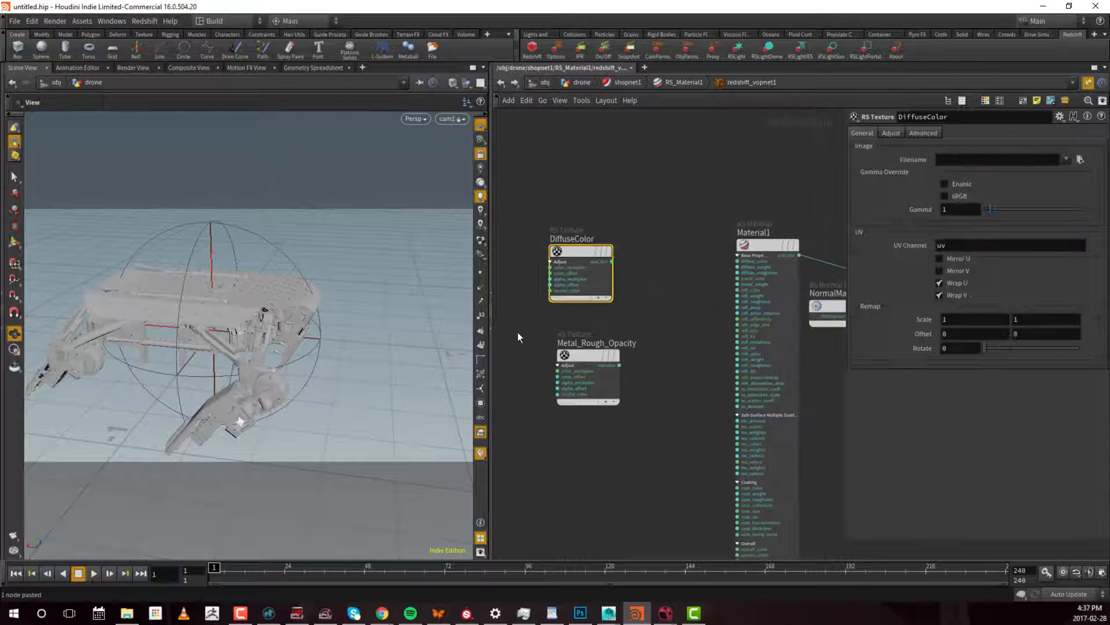
pyautogui.moveTo(714, 177); pyautogui.dragTo(515, 304)
pyautogui.scroll(2, 626, 259)
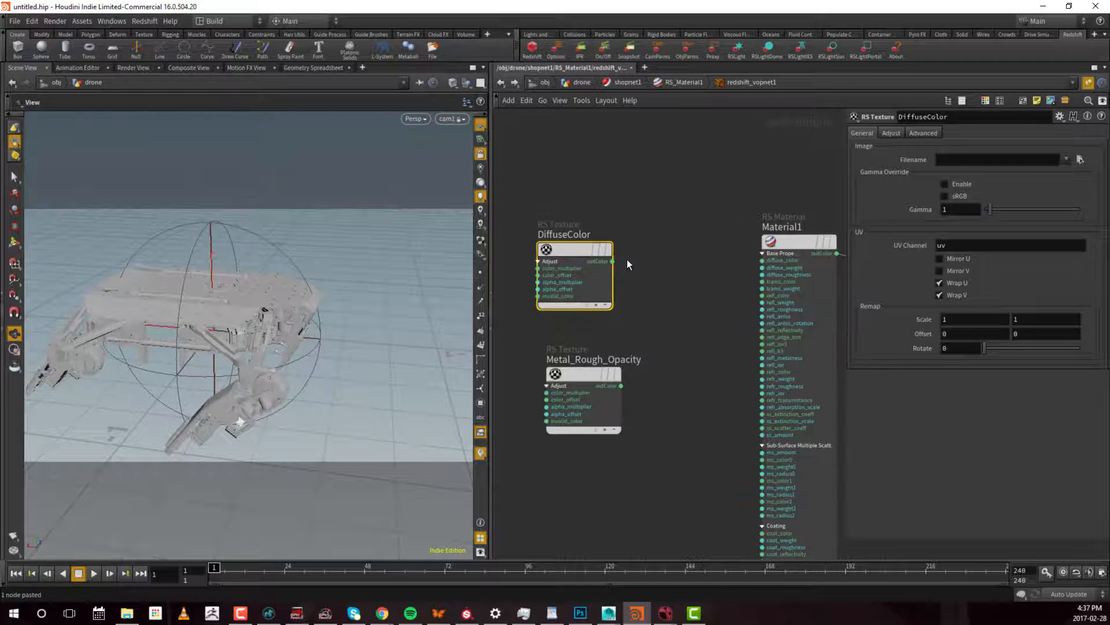
pyautogui.moveTo(614, 265); pyautogui.dragTo(770, 261)
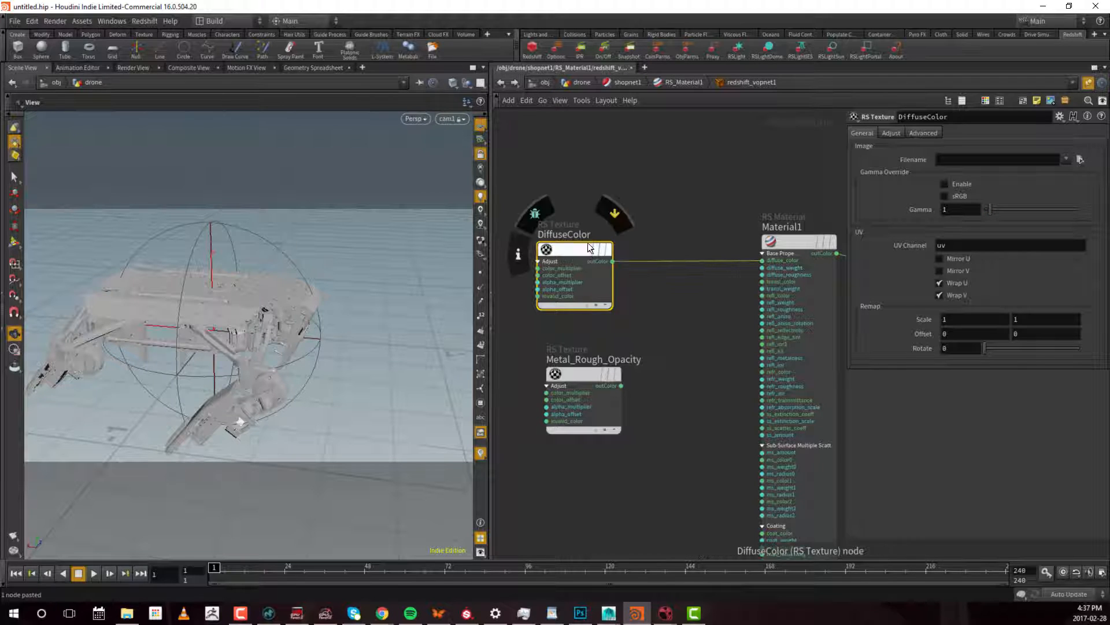
pyautogui.moveTo(588, 242); pyautogui.dragTo(608, 210)
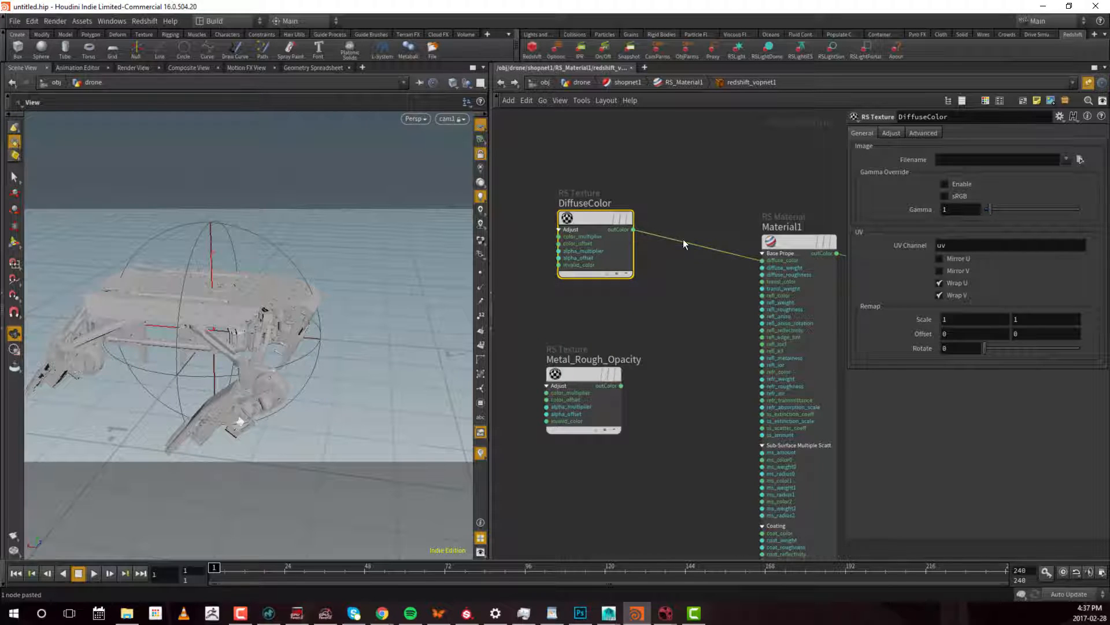
pyautogui.moveTo(722, 310); pyautogui.dragTo(706, 276, button='middle')
pyautogui.scroll(-1, 685, 269)
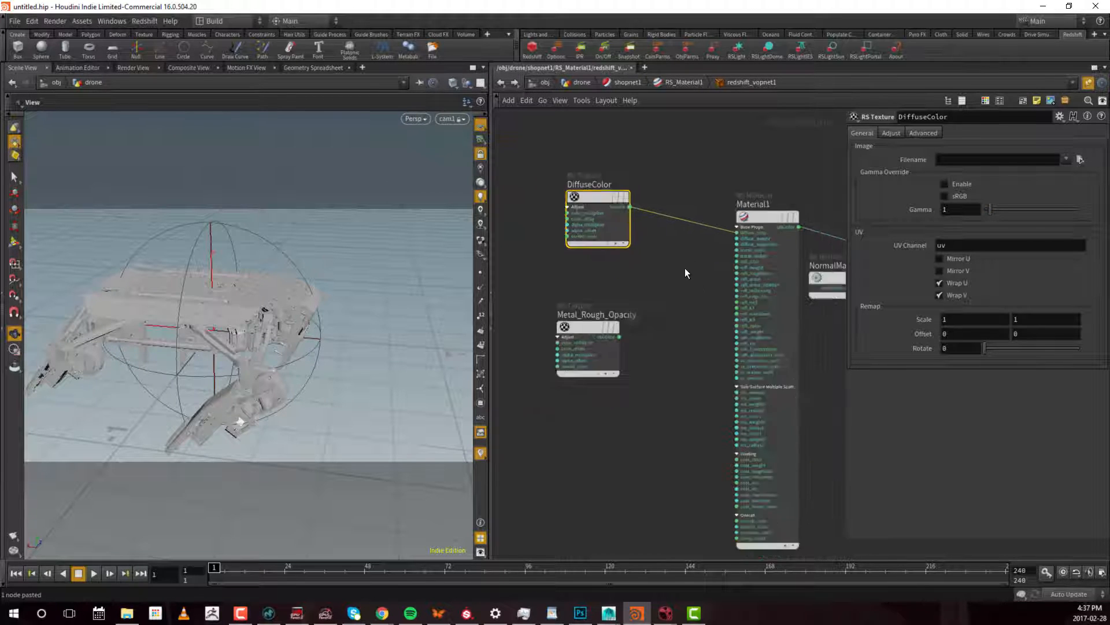
pyautogui.scroll(1, 672, 293)
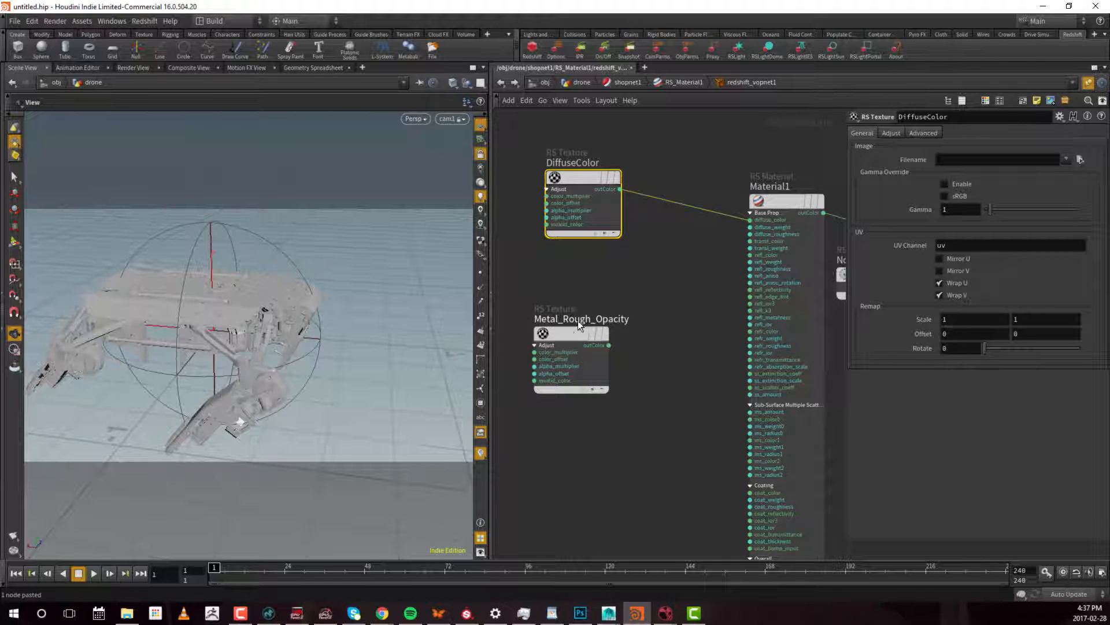
pyautogui.click(610, 346)
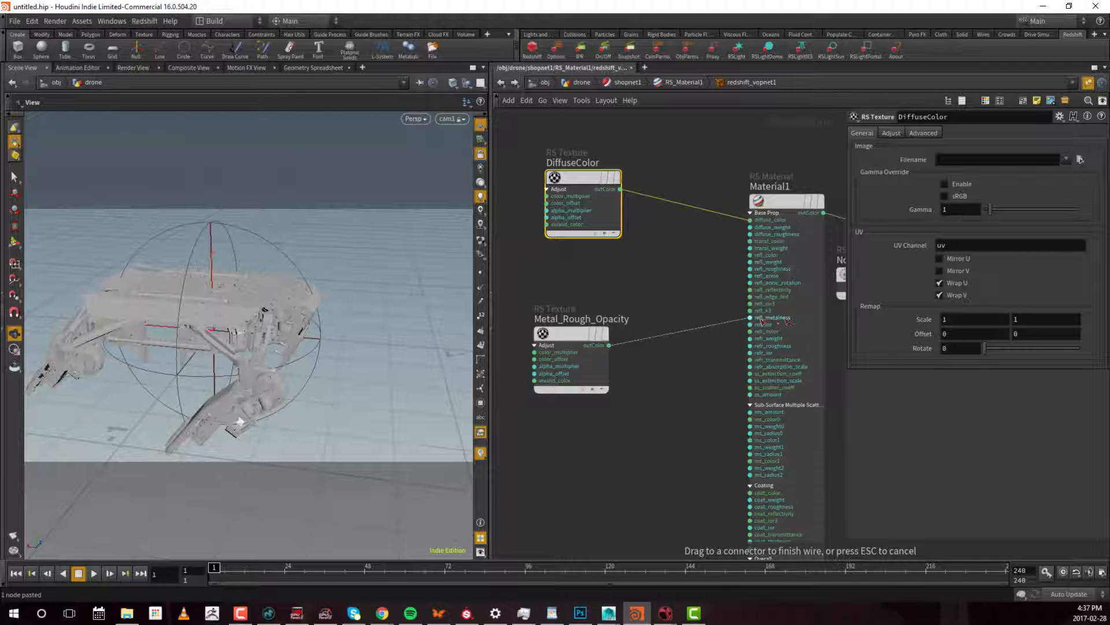
pyautogui.scroll(3, 715, 328)
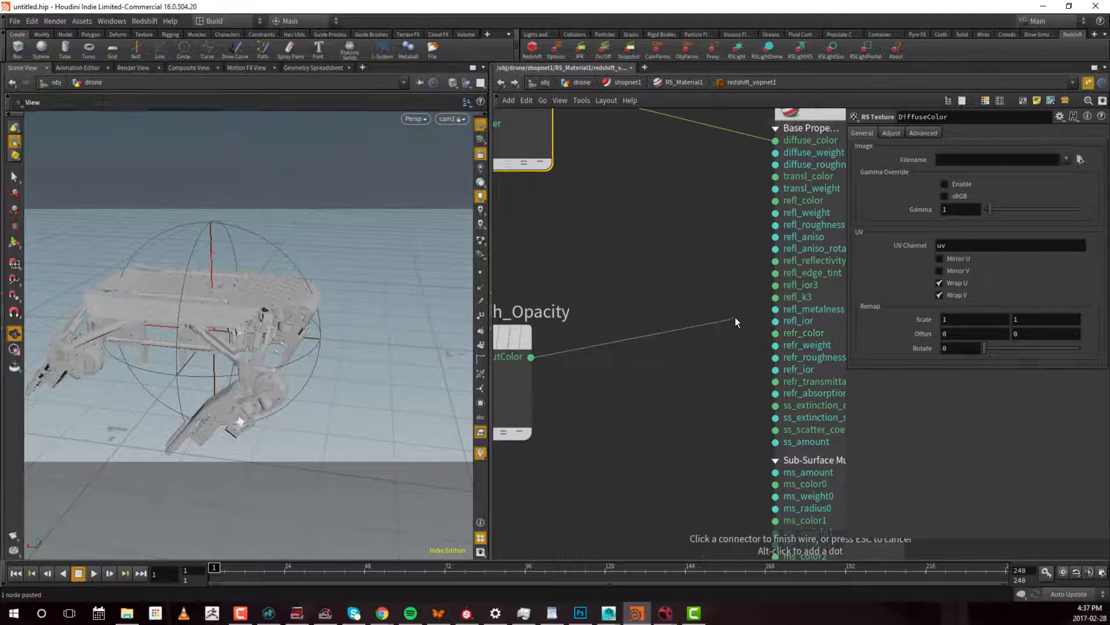
pyautogui.moveTo(675, 314); pyautogui.dragTo(807, 307, button='middle')
pyautogui.scroll(-1, 755, 304)
pyautogui.press('Escape')
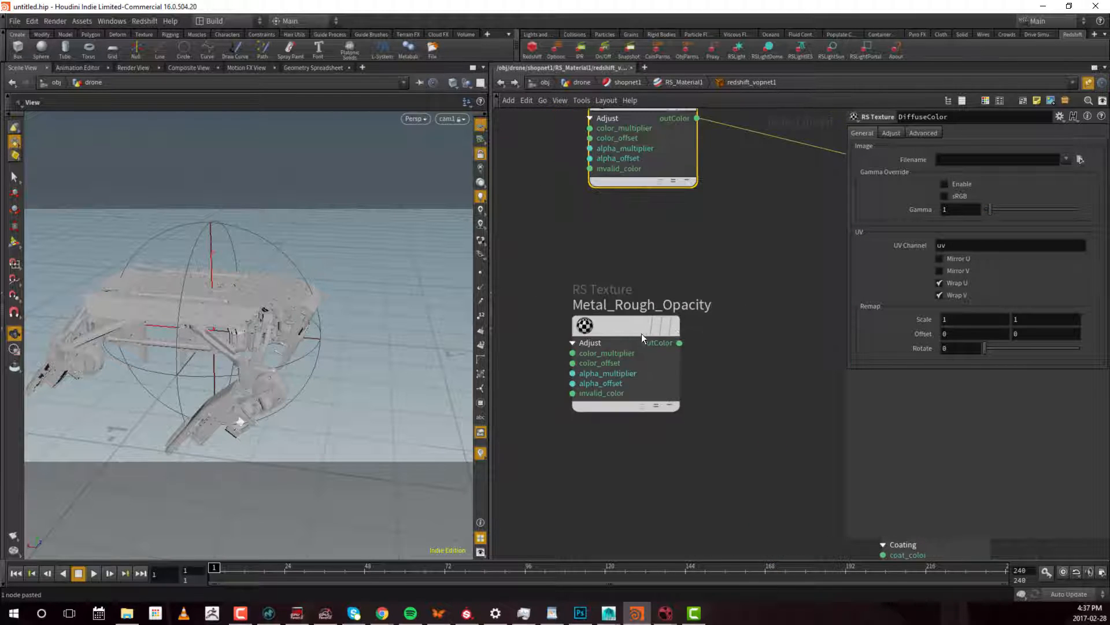
# - Connect the outColor output of Metal_Rough_Opacity to the refl_metalness input of Material1
pyautogui.moveTo(614, 322); pyautogui.dragTo(783, 310)
pyautogui.moveTo(798, 257); pyautogui.dragTo(575, 267, button='middle')
pyautogui.moveTo(587, 323); pyautogui.dragTo(679, 314)
pyautogui.moveTo(564, 257); pyautogui.dragTo(607, 249, button='middle')
pyautogui.moveTo(599, 323); pyautogui.dragTo(554, 326)
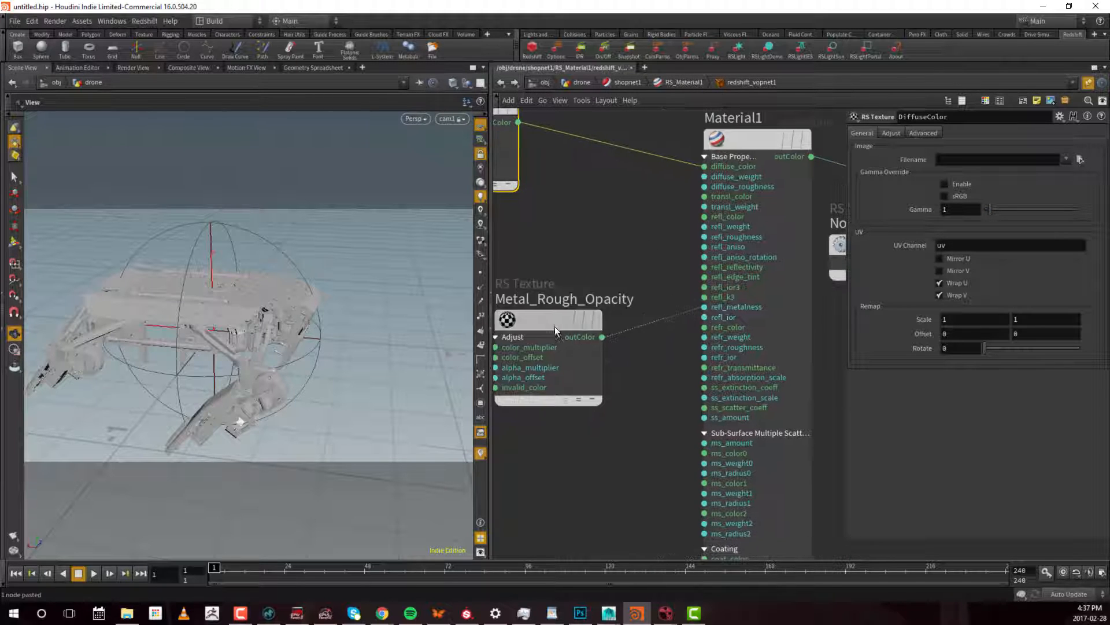
# - Move Metal_Rough_Opacity farther away from Material1 to leave room between the two nodes
pyautogui.moveTo(610, 250); pyautogui.dragTo(714, 186, button='middle')
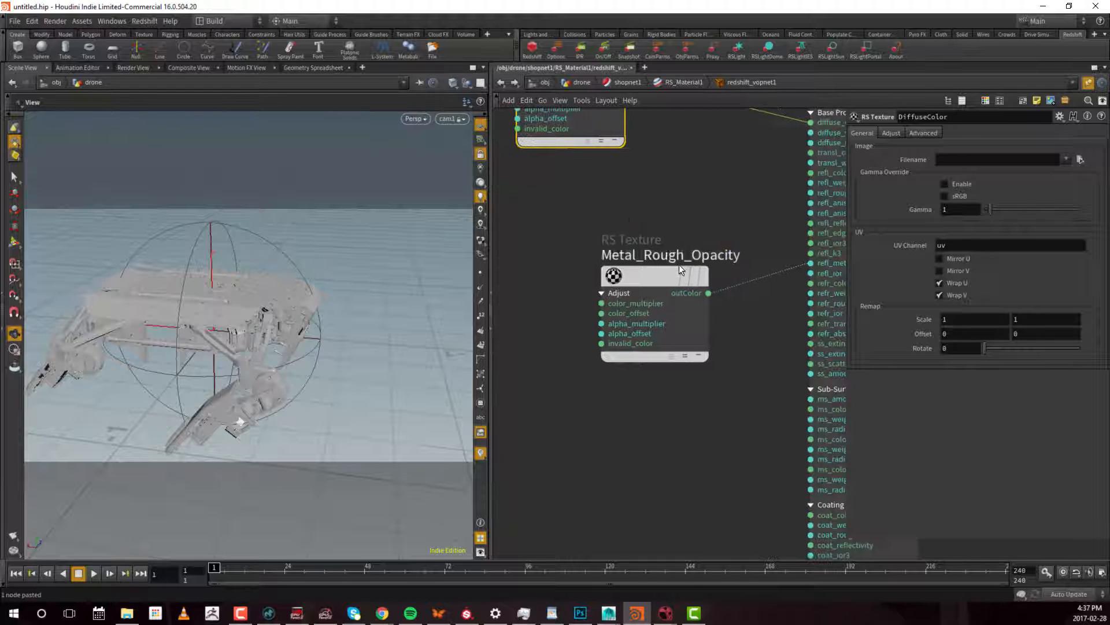
pyautogui.moveTo(629, 281); pyautogui.dragTo(553, 280)
pyautogui.moveTo(715, 330)
pyautogui.mouseDown(button='middle')
pyautogui.moveTo(678, 339)
pyautogui.moveTo(720, 330)
pyautogui.mouseUp(button='middle')
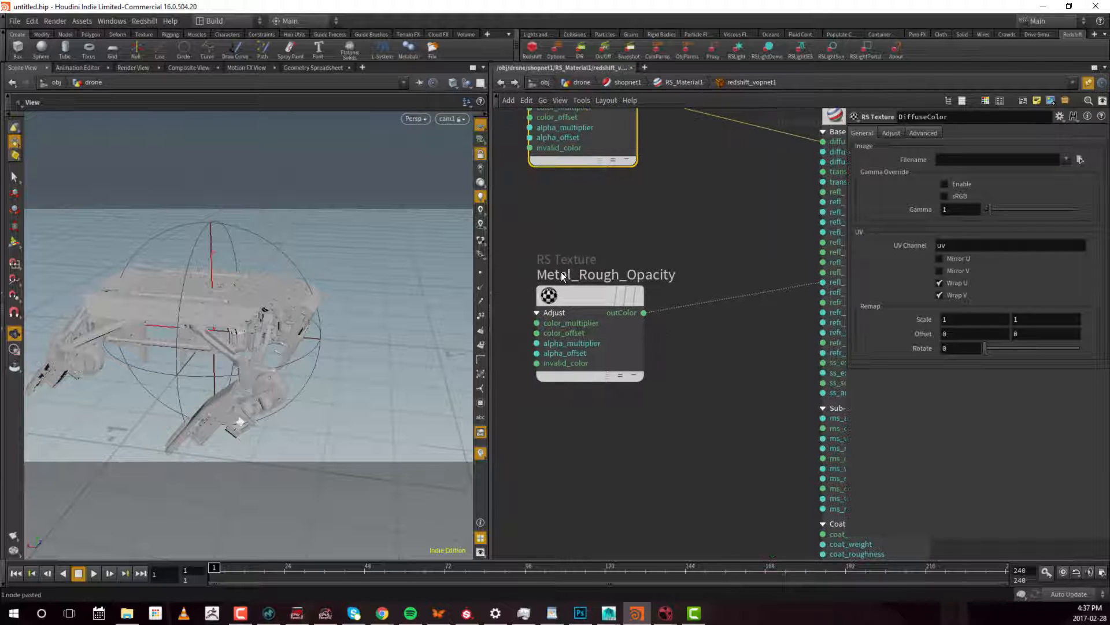
pyautogui.moveTo(671, 338); pyautogui.dragTo(651, 342, button='middle')
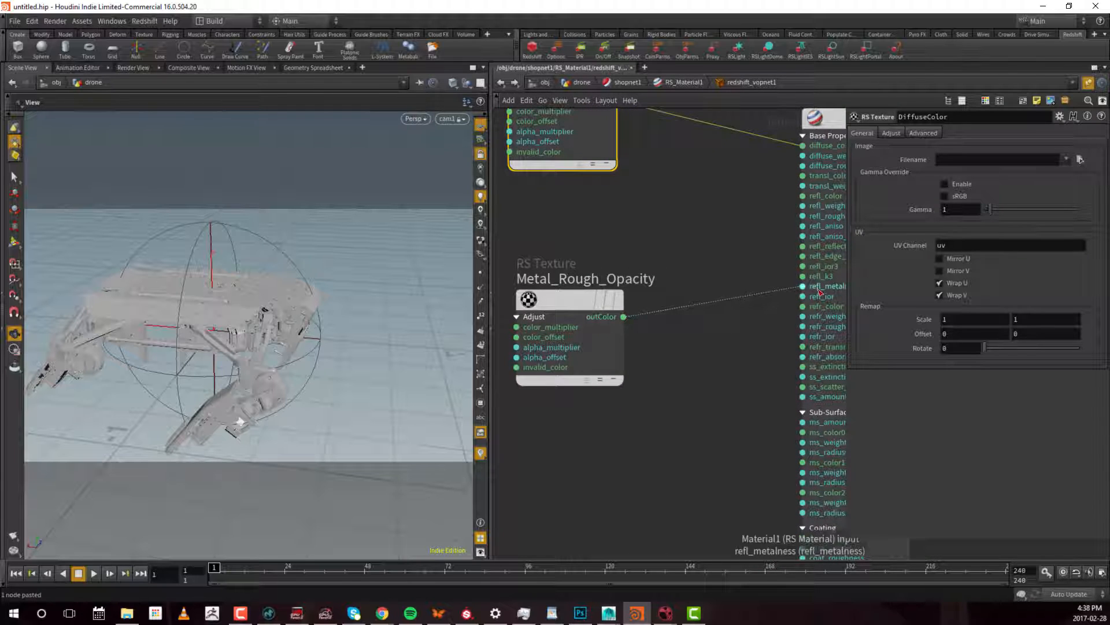
pyautogui.moveTo(792, 296); pyautogui.dragTo(741, 312, button='middle')
pyautogui.click(791, 297)
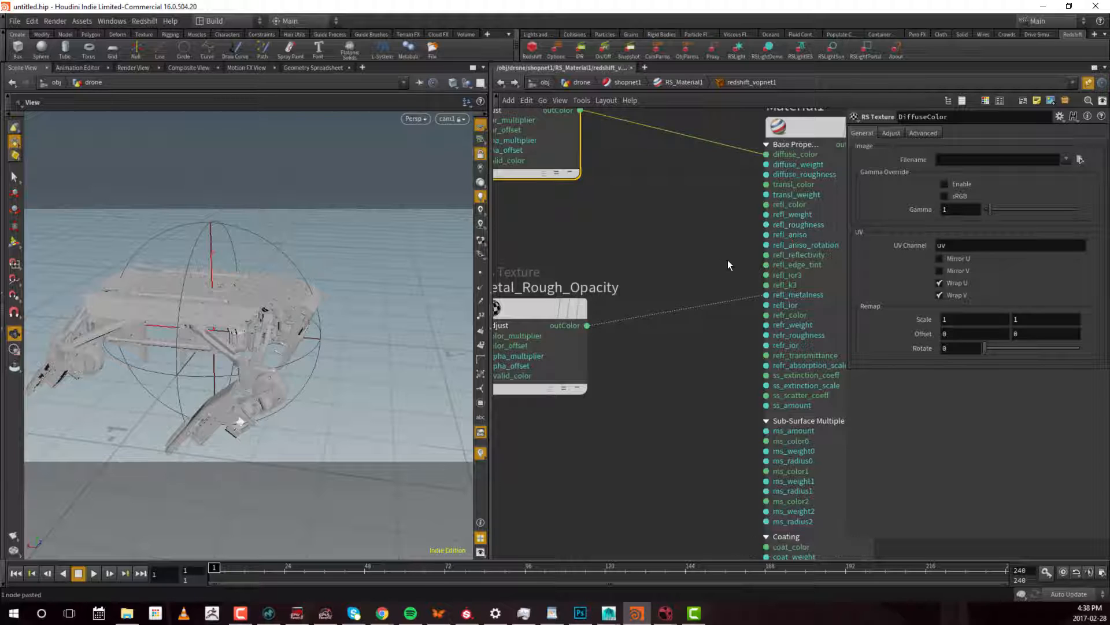
pyautogui.moveTo(685, 258); pyautogui.dragTo(715, 254, button='middle')
pyautogui.moveTo(573, 305); pyautogui.dragTo(557, 305)
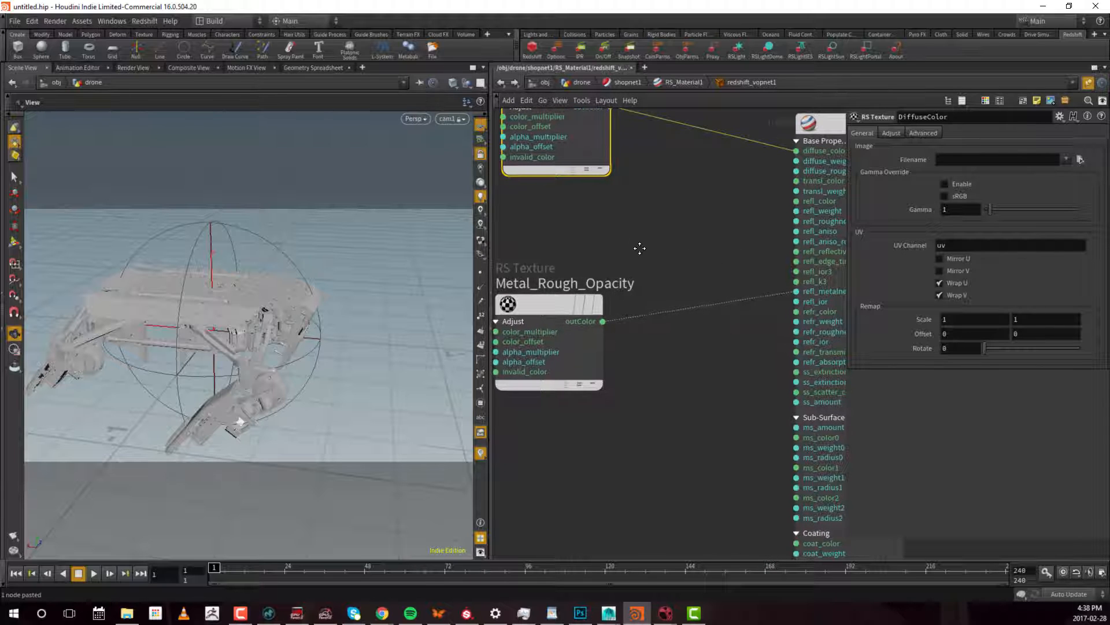
# - Add an RS Color Splitter node near Metal_Rough_Opacity in the material network
pyautogui.moveTo(603, 258); pyautogui.dragTo(620, 280, button='middle')
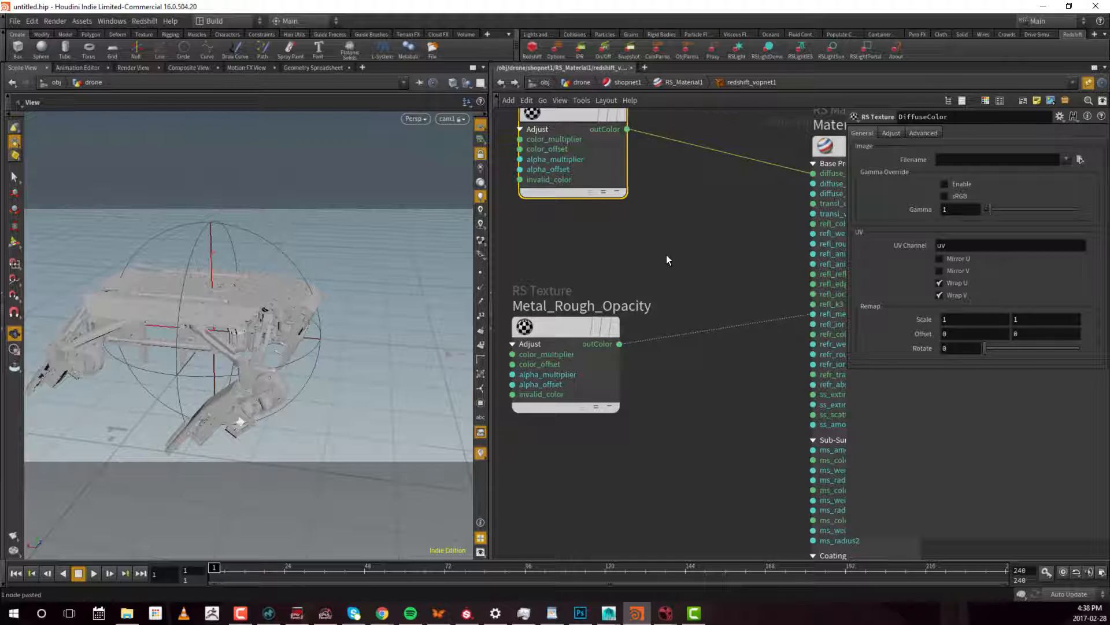
pyautogui.press('Tab')
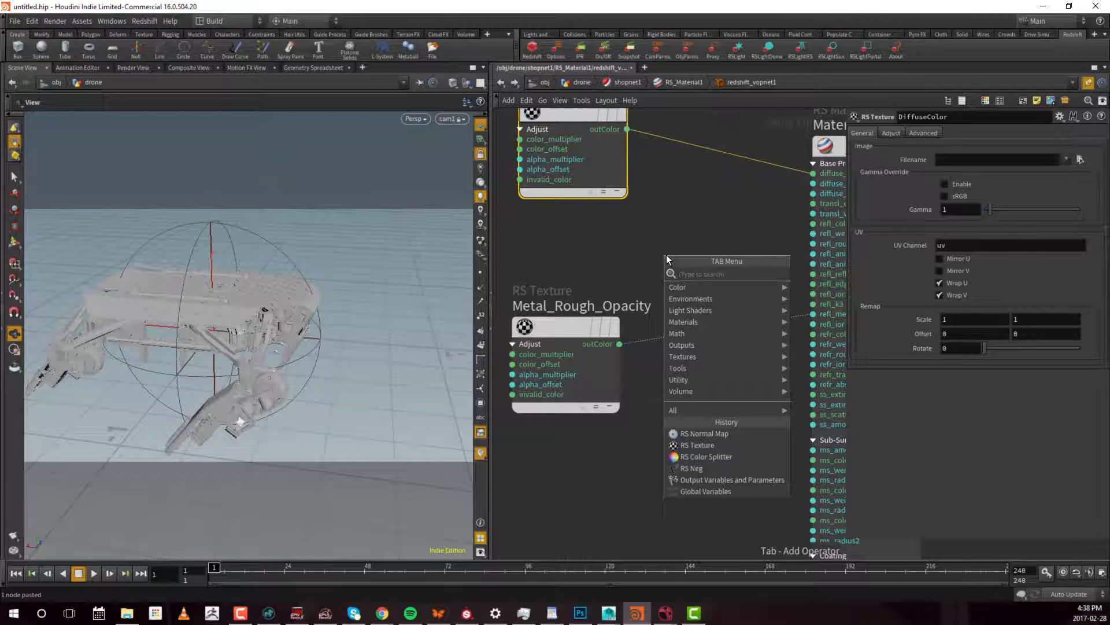
pyautogui.write('rsco')
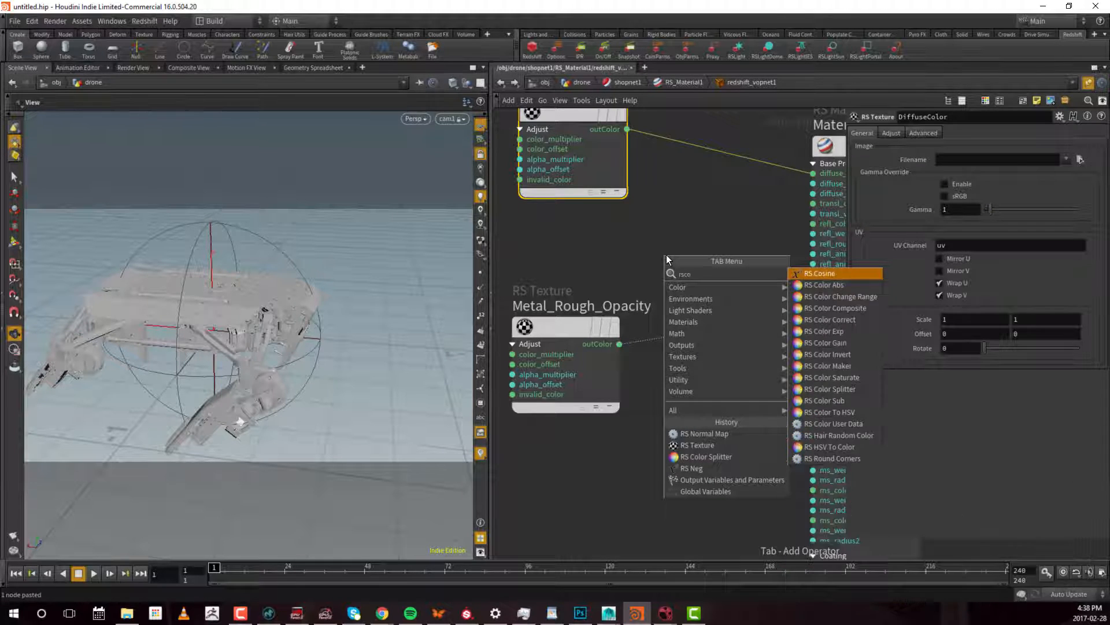
pyautogui.press('Down')
pyautogui.press('Down')
pyautogui.press('Down')
pyautogui.press('Down')
pyautogui.press('Down')
pyautogui.press('Down')
pyautogui.press('Down')
pyautogui.press('Down')
pyautogui.press('Down')
pyautogui.press('Down')
pyautogui.press('Down')
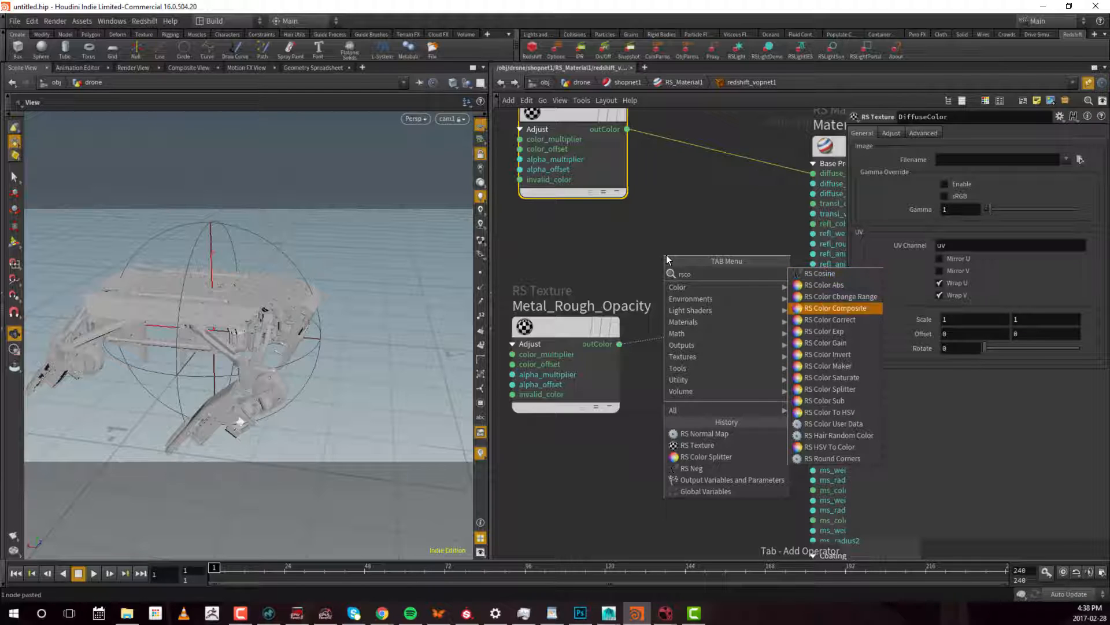
pyautogui.press('Up')
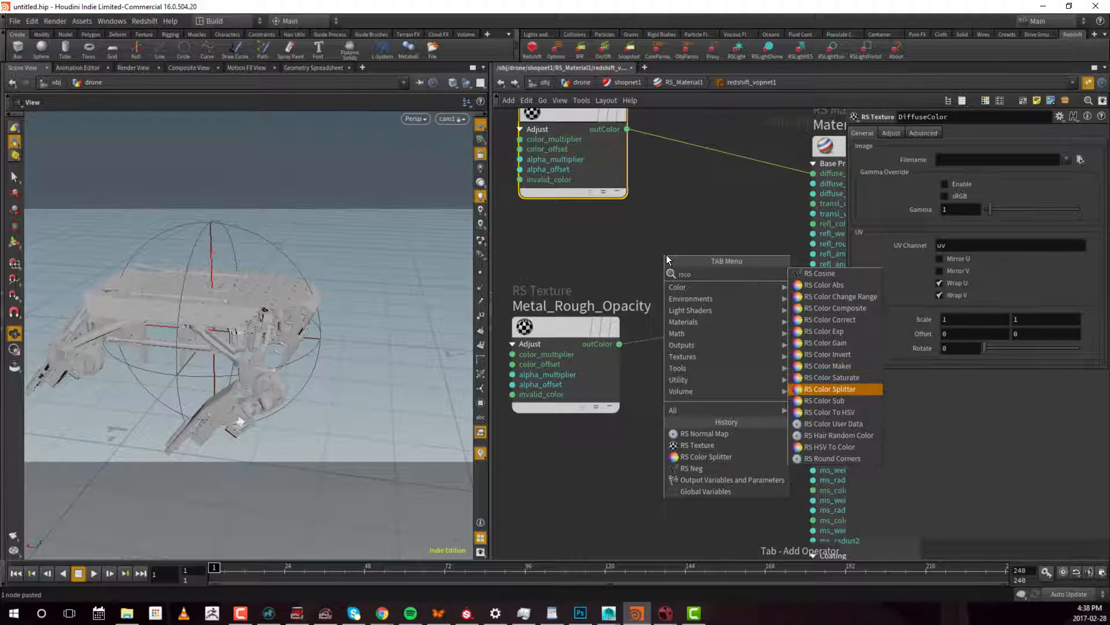
pyautogui.press('Return')
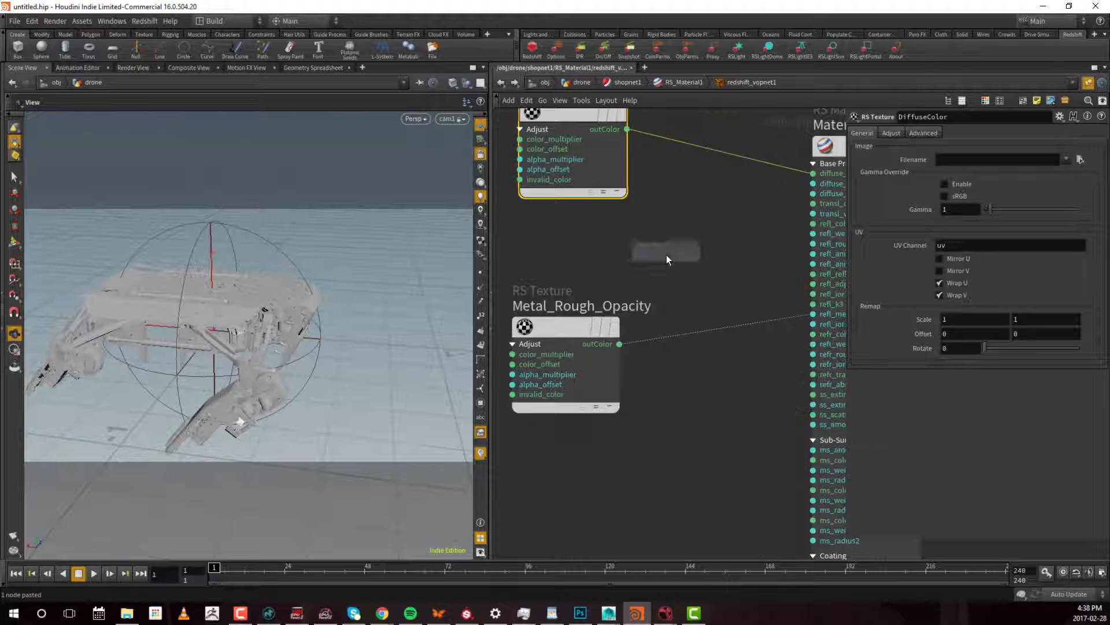
pyautogui.click(666, 255)
# - Move Metal_Rough_Opacity farther from Material1 and insert RSColorSplitter1 into its wire, so outR feeds refl_metalness
pyautogui.moveTo(595, 229); pyautogui.dragTo(621, 226, button='middle')
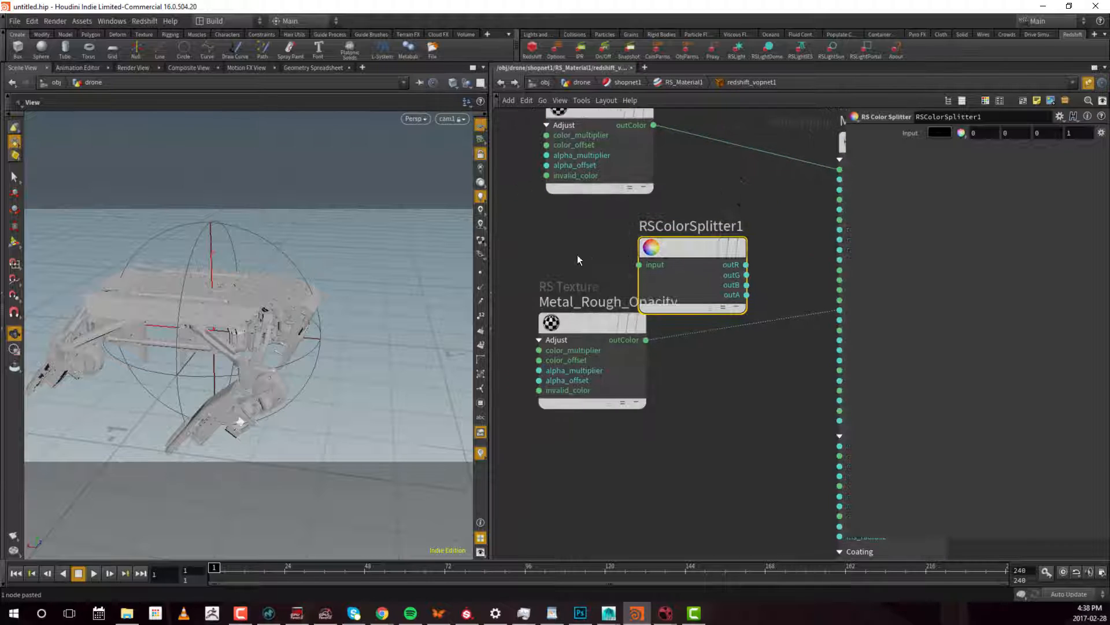
pyautogui.moveTo(567, 264); pyautogui.dragTo(593, 262, button='middle')
pyautogui.moveTo(616, 332); pyautogui.dragTo(528, 332)
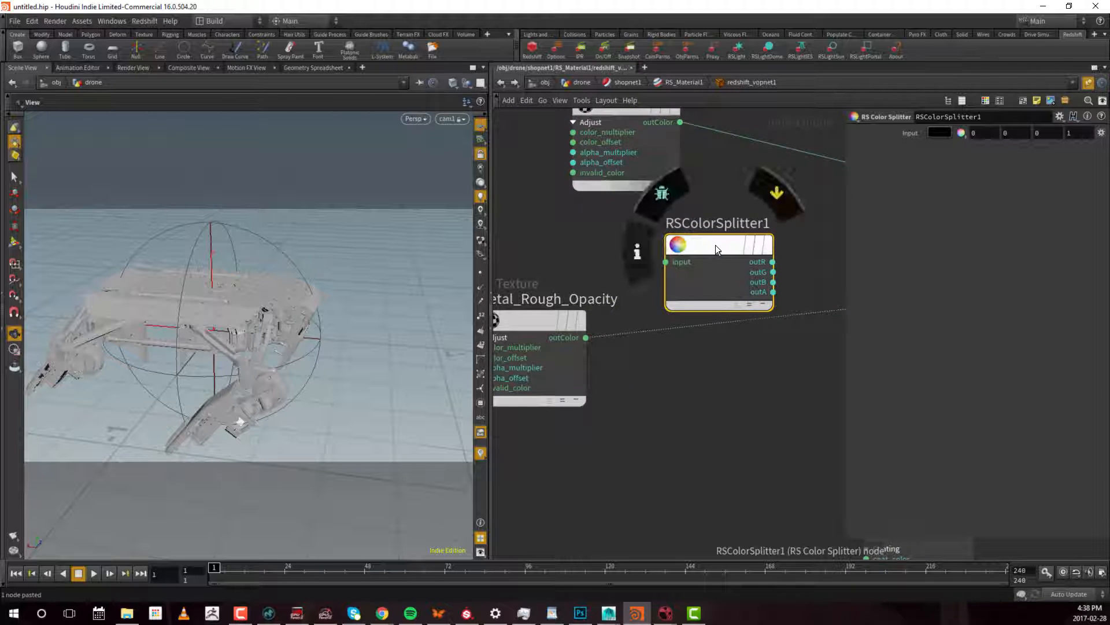
pyautogui.moveTo(716, 244); pyautogui.dragTo(687, 327)
pyautogui.moveTo(735, 428); pyautogui.dragTo(631, 467, button='middle')
pyautogui.moveTo(581, 492); pyautogui.dragTo(644, 478, button='middle')
pyautogui.moveTo(571, 379); pyautogui.dragTo(645, 387, button='middle')
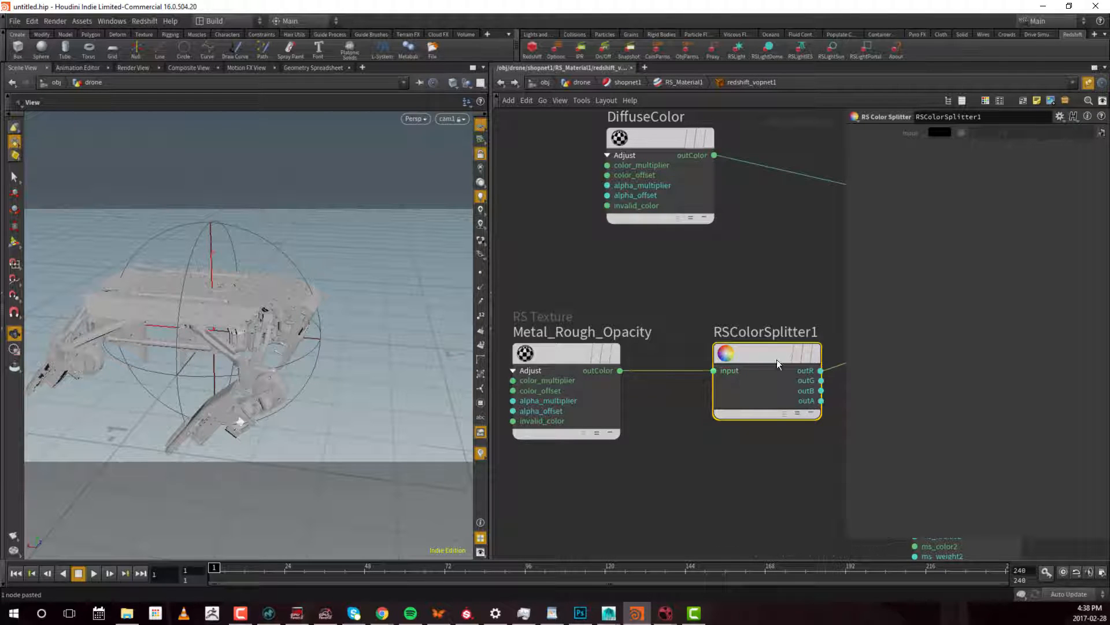
pyautogui.moveTo(762, 352); pyautogui.dragTo(729, 352)
# - Connect the outG output of RSColorSplitter1 to the refl_roughness input of Material1
pyautogui.moveTo(785, 302)
pyautogui.moveTo(785, 301); pyautogui.dragTo(601, 338, button='middle')
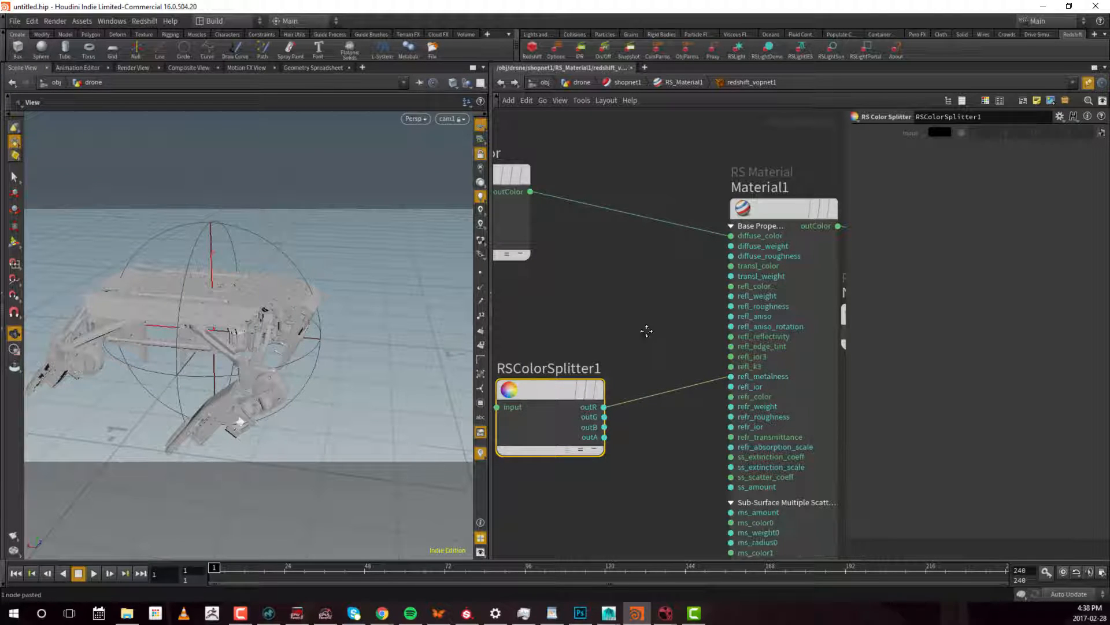
pyautogui.moveTo(645, 330); pyautogui.dragTo(681, 338, button='middle')
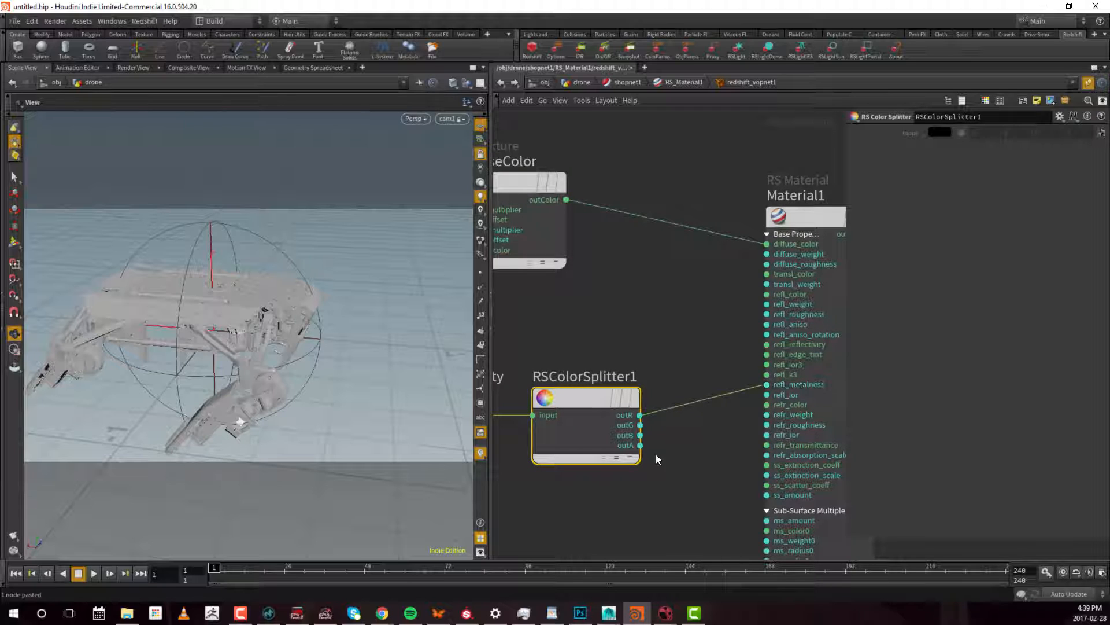
pyautogui.moveTo(639, 424); pyautogui.dragTo(813, 323)
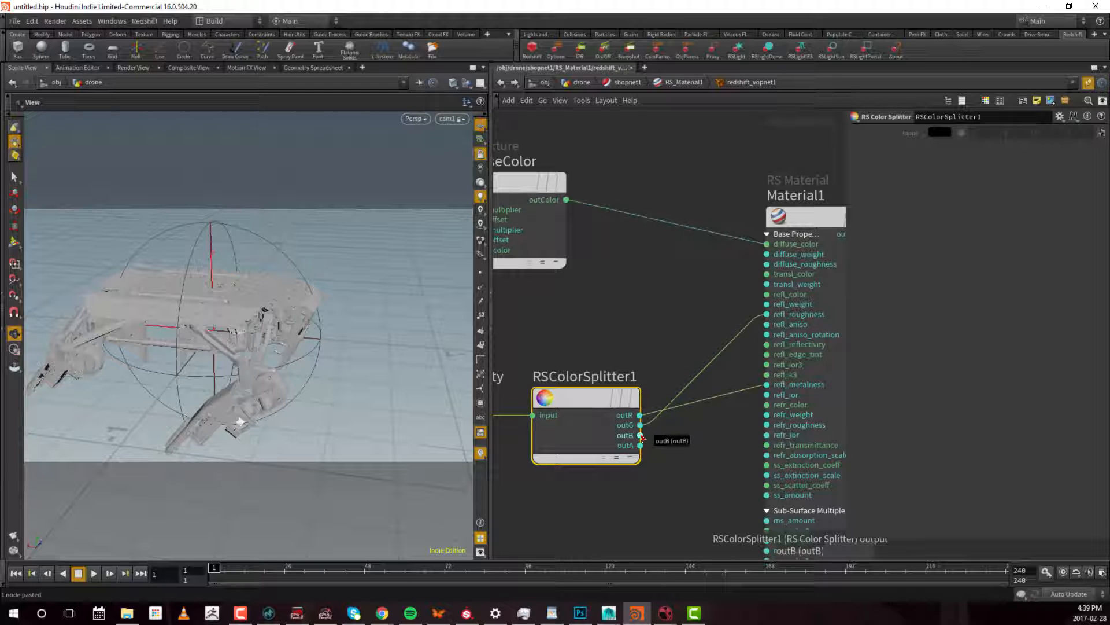
# - Move NormalMap1 slightly farther from Material1, toward redshift_material1
pyautogui.moveTo(717, 477); pyautogui.dragTo(651, 413, button='middle')
pyautogui.scroll(-3, 687, 343)
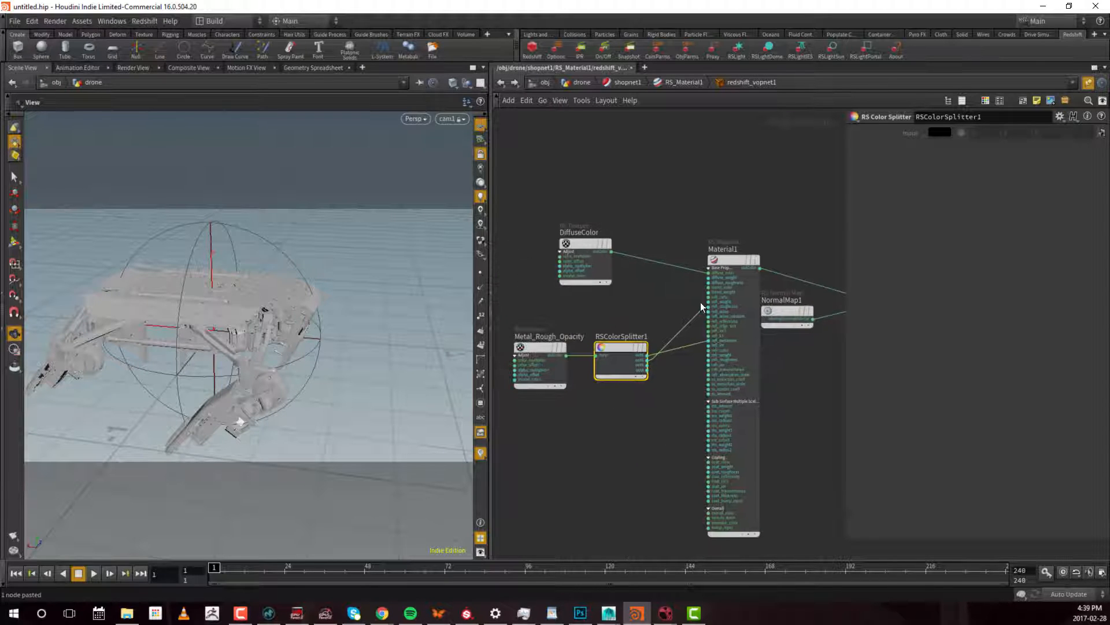
pyautogui.moveTo(510, 284); pyautogui.dragTo(555, 424)
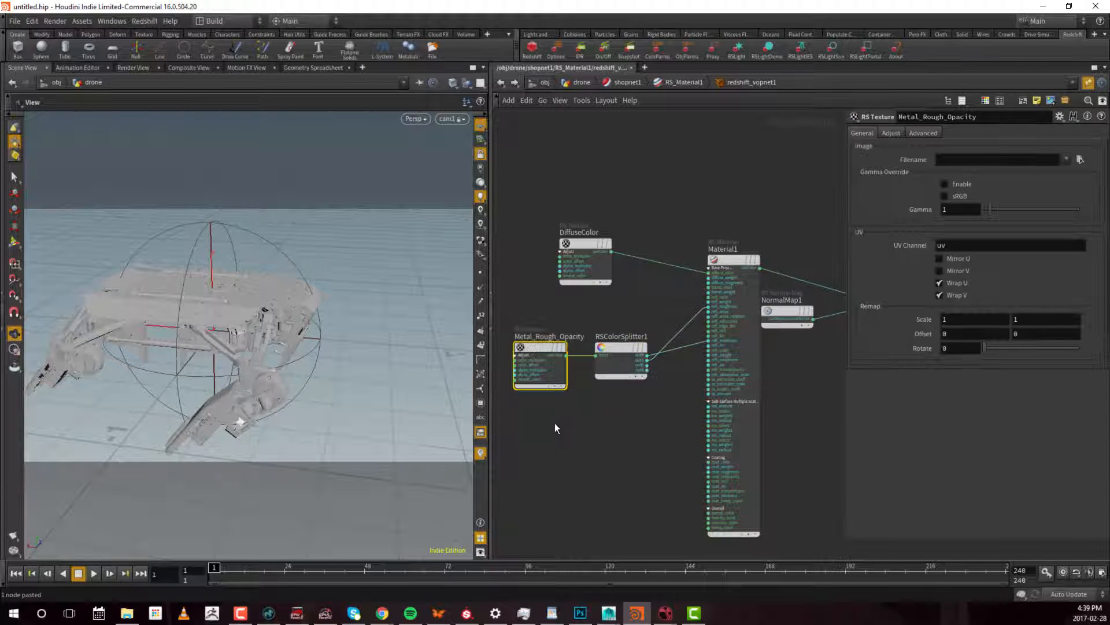
pyautogui.moveTo(581, 332); pyautogui.dragTo(629, 431)
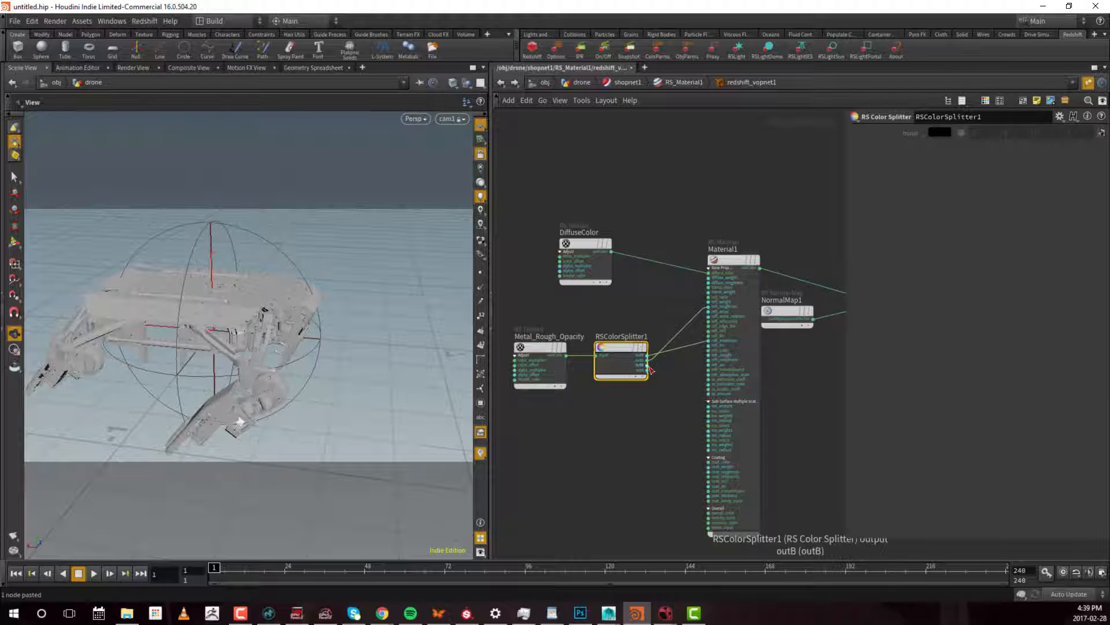
pyautogui.moveTo(692, 401); pyautogui.dragTo(580, 463, button='middle')
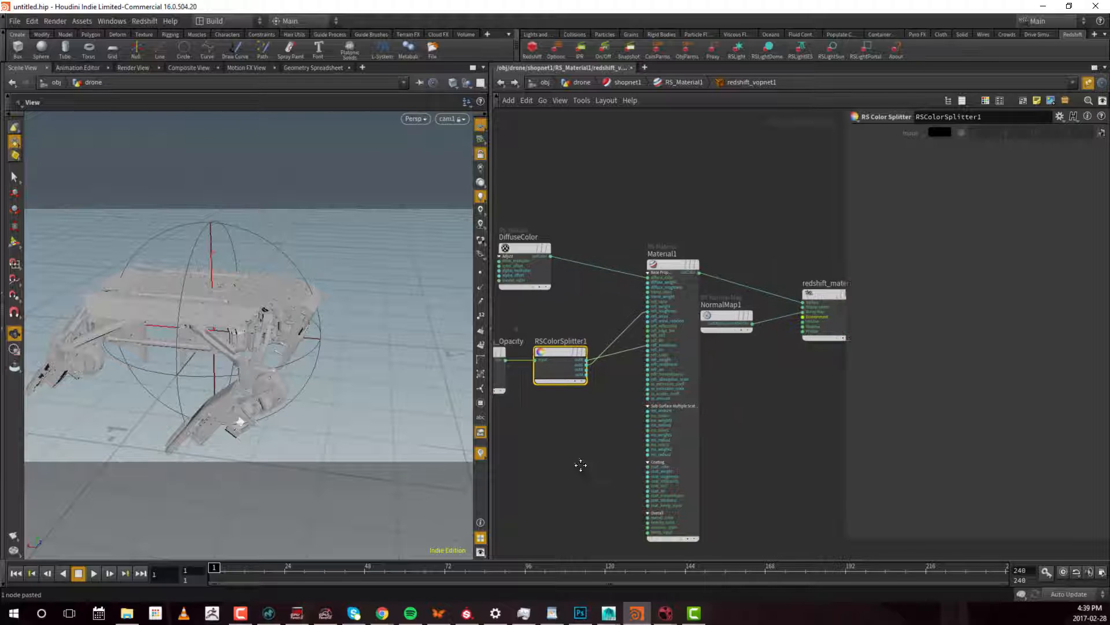
pyautogui.moveTo(699, 318); pyautogui.dragTo(715, 319)
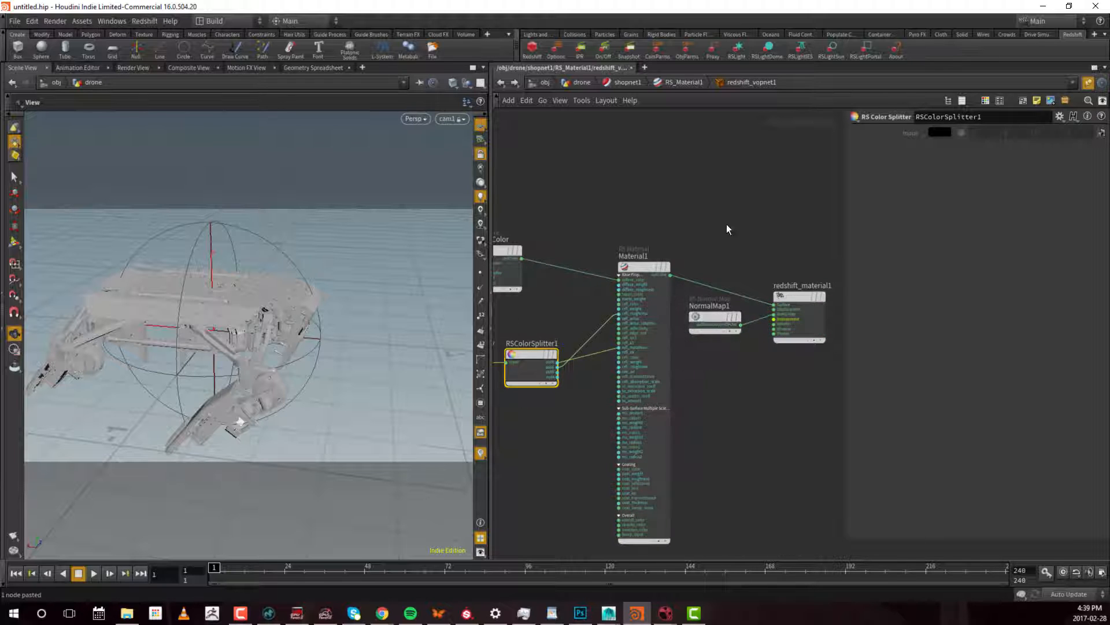
# - Load DiffuseColor_1001.png from the drone's texture/export_02 folder as the image of the DiffuseColor texture node
pyautogui.moveTo(733, 395); pyautogui.dragTo(841, 404, button='middle')
pyautogui.moveTo(654, 184); pyautogui.dragTo(592, 290)
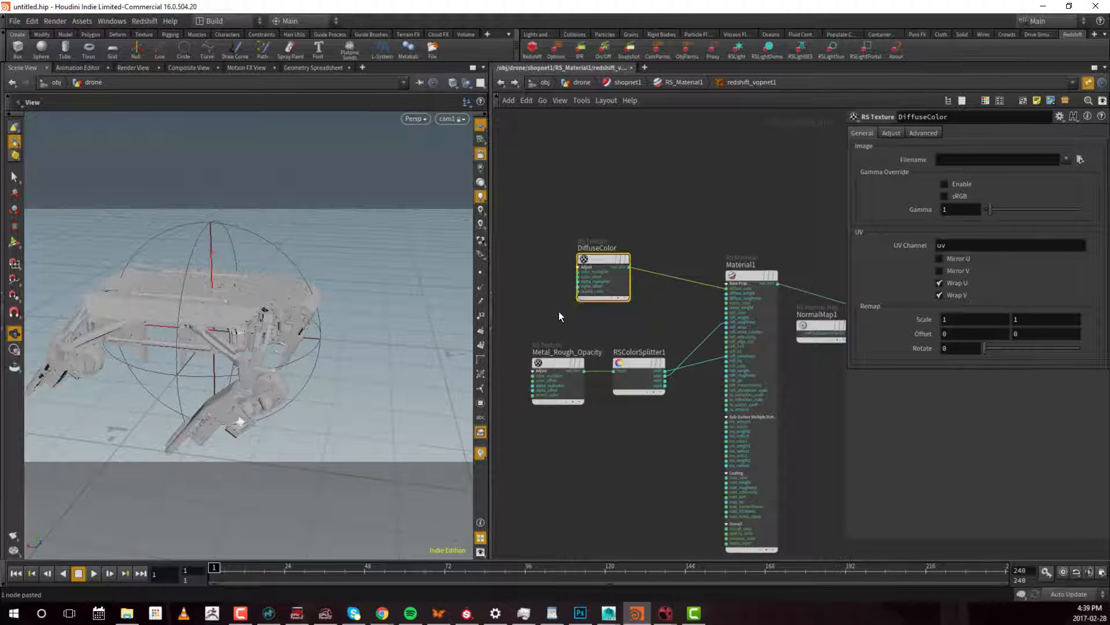
pyautogui.click(1080, 159)
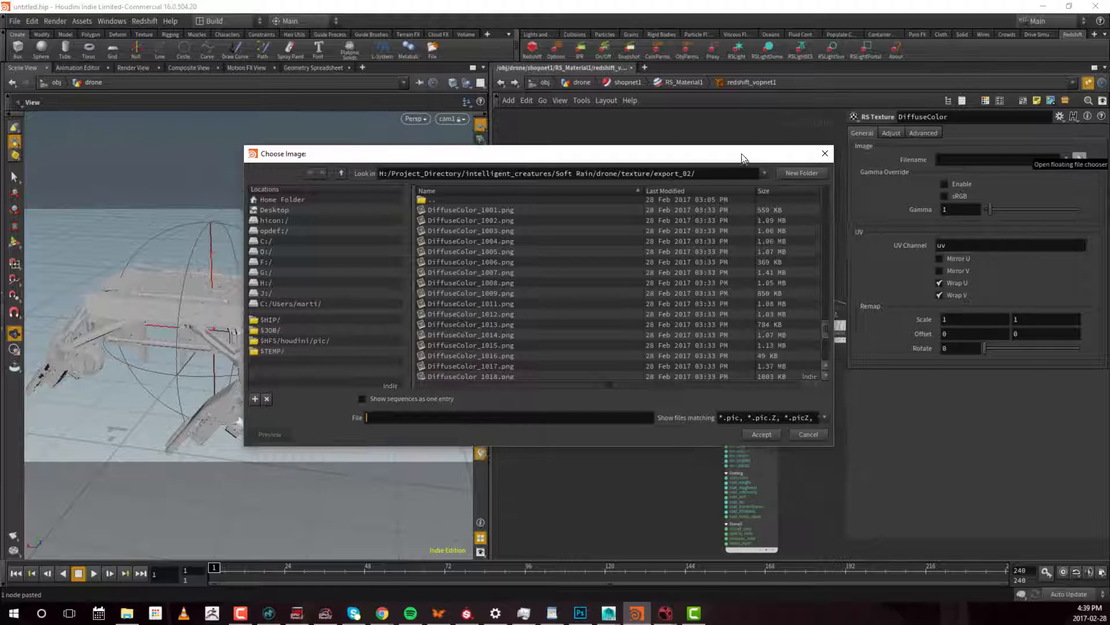
pyautogui.moveTo(769, 167); pyautogui.dragTo(749, 150)
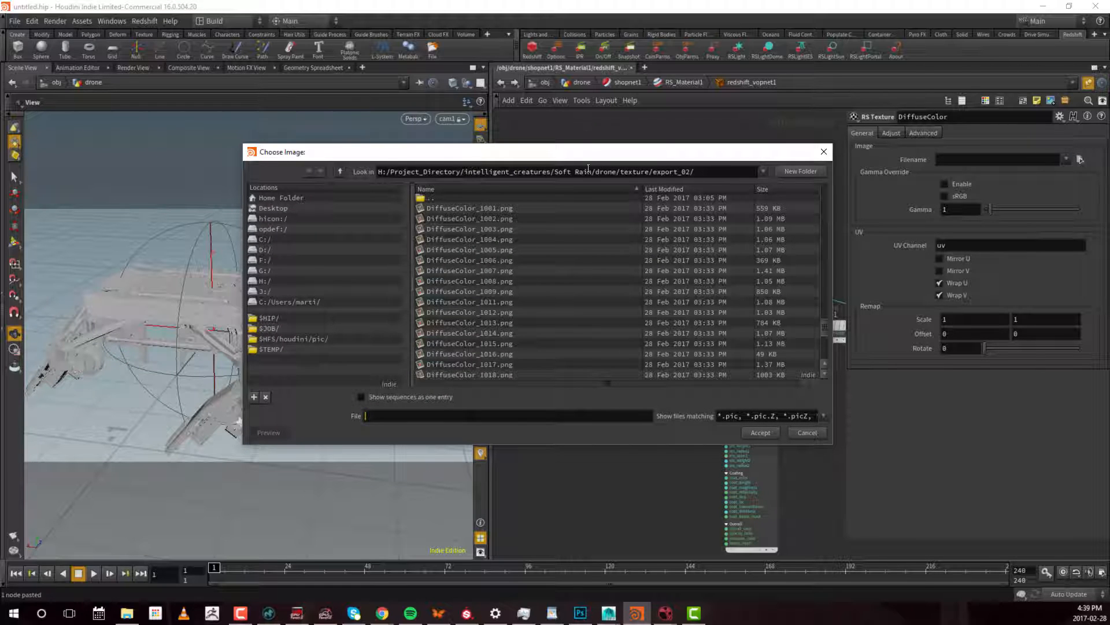
pyautogui.tripleClick(676, 170)
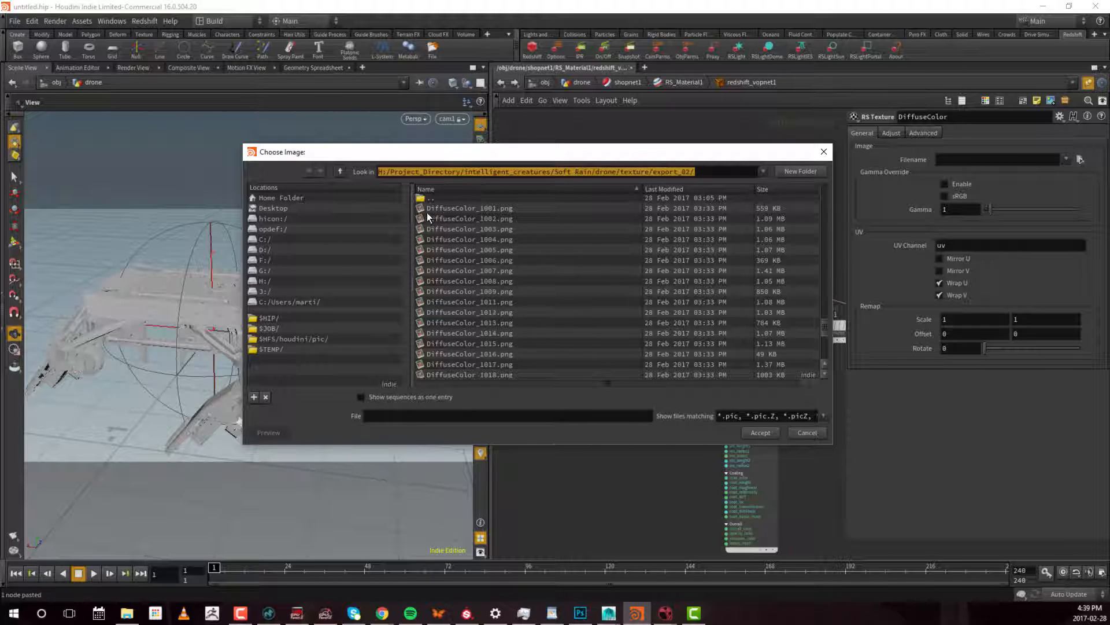
pyautogui.click(489, 209)
pyautogui.click(767, 433)
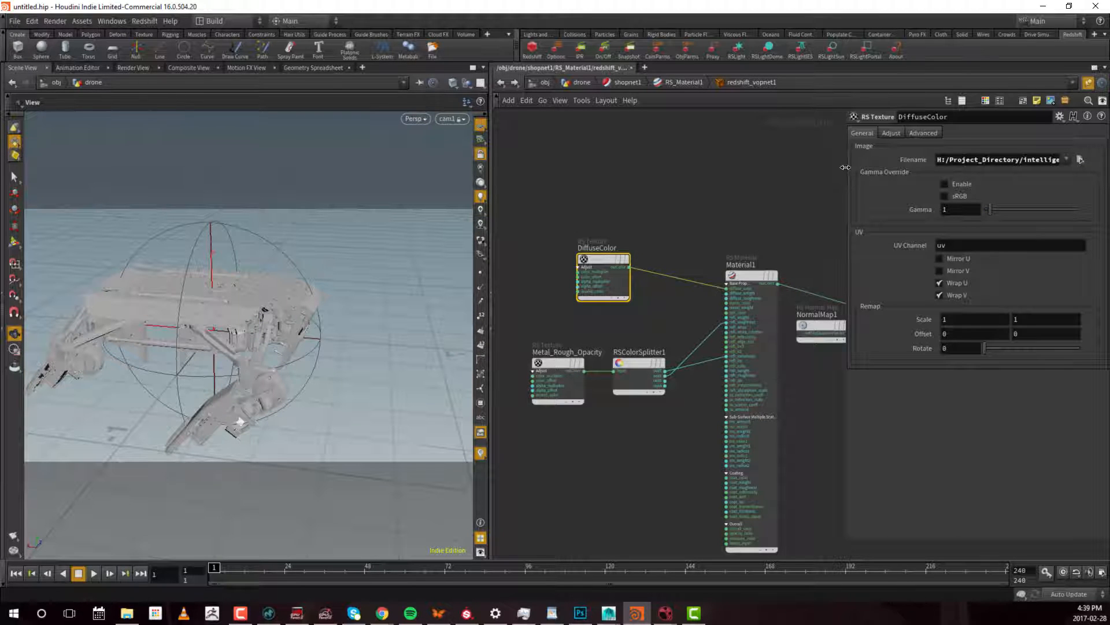
# - Replace the tile number 1001 in the DiffuseColor image filename with <UDIM>
pyautogui.moveTo(846, 167); pyautogui.dragTo(549, 167)
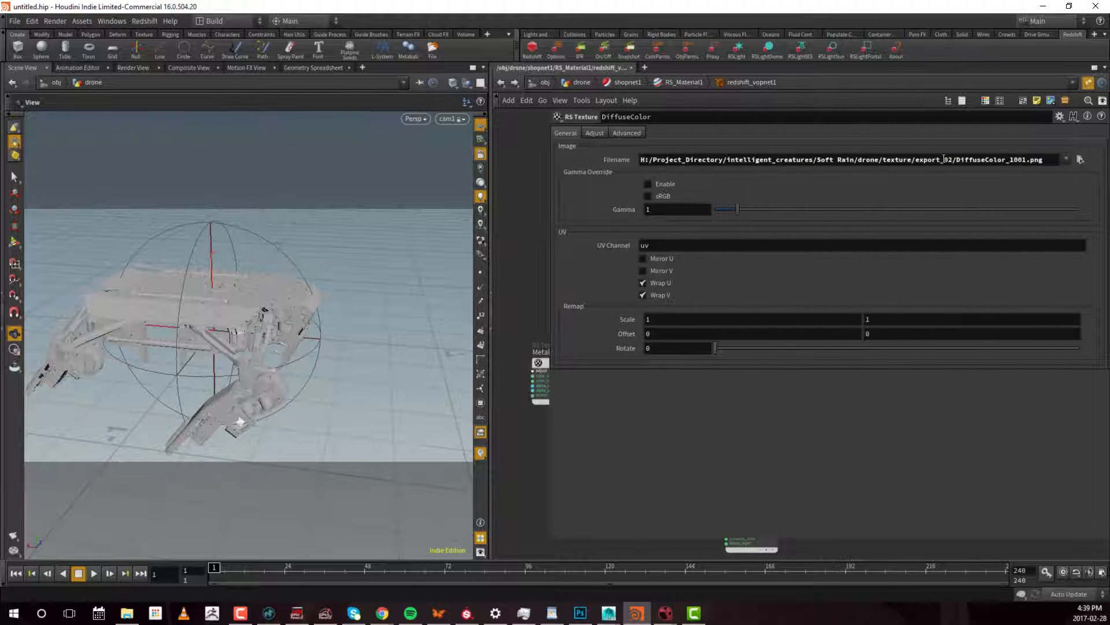
pyautogui.click(1029, 160)
pyautogui.press('BackSpace')
pyautogui.press('BackSpace')
pyautogui.press('BackSpace')
pyautogui.press('BackSpace')
pyautogui.write('<UDIM>')
pyautogui.moveTo(550, 206); pyautogui.dragTo(699, 278)
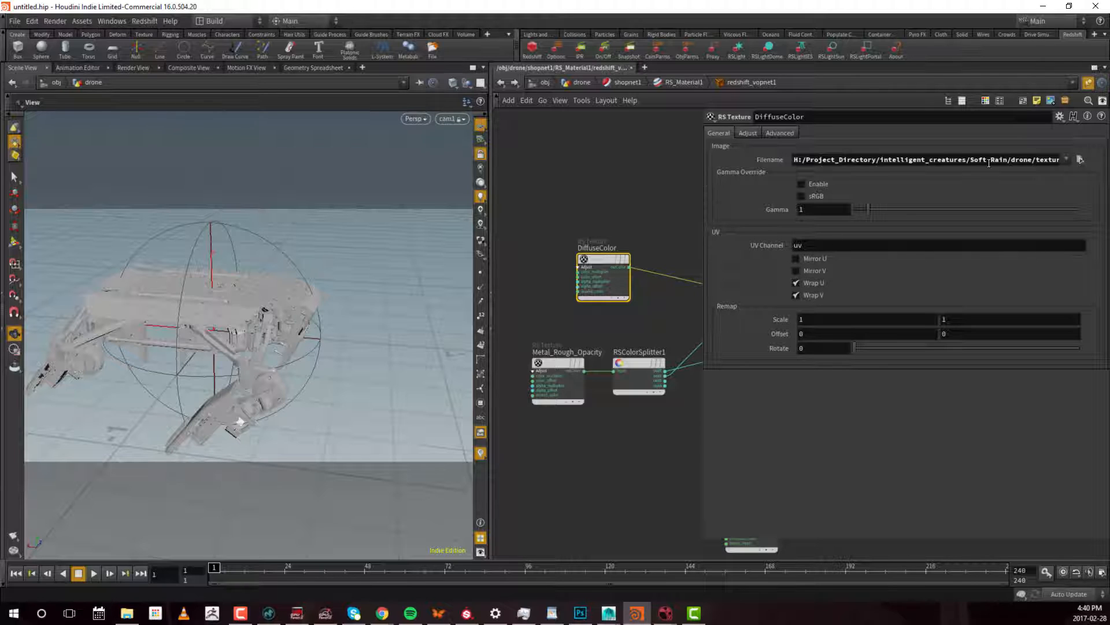
pyautogui.moveTo(702, 205); pyautogui.dragTo(762, 206)
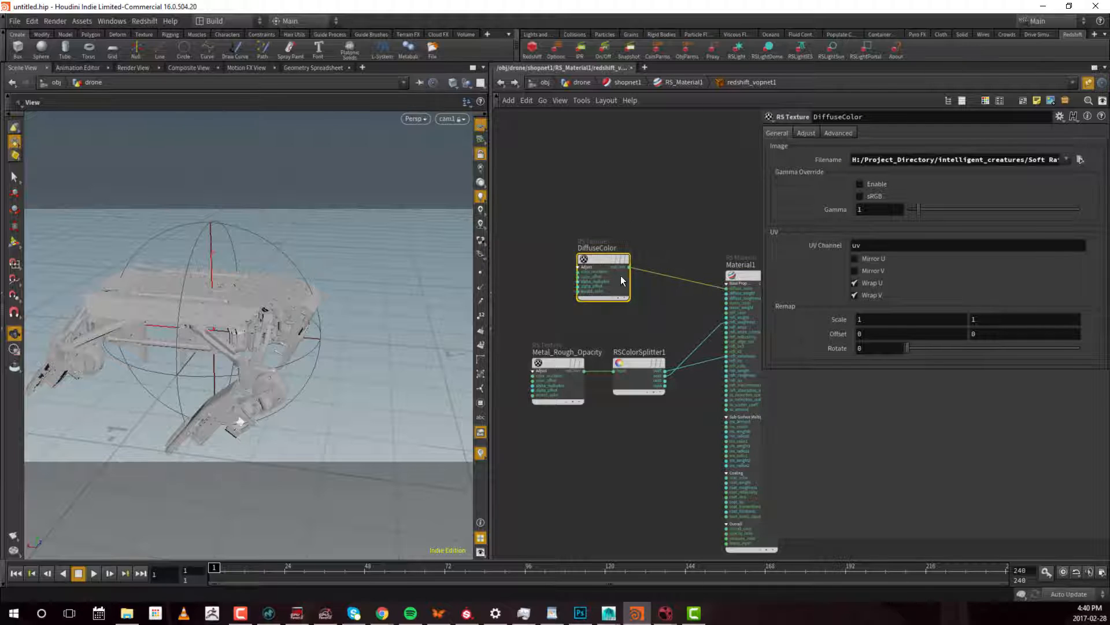
# - Enable the gamma override with sRGB on the DiffuseColor texture node
pyautogui.click(860, 196)
pyautogui.click(860, 183)
pyautogui.moveTo(647, 328); pyautogui.dragTo(634, 317, button='middle')
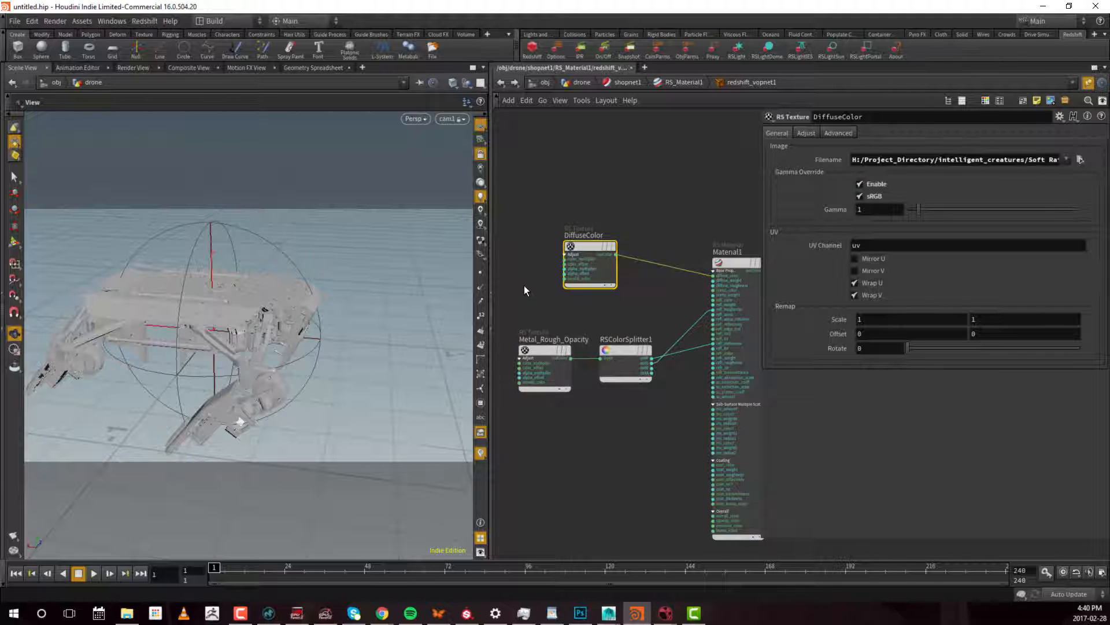
# - Load Metal_Rough_Opacity_1045.png from the export_02 folder as the image of the Metal_Rough_Opacity texture node
pyautogui.click(544, 373)
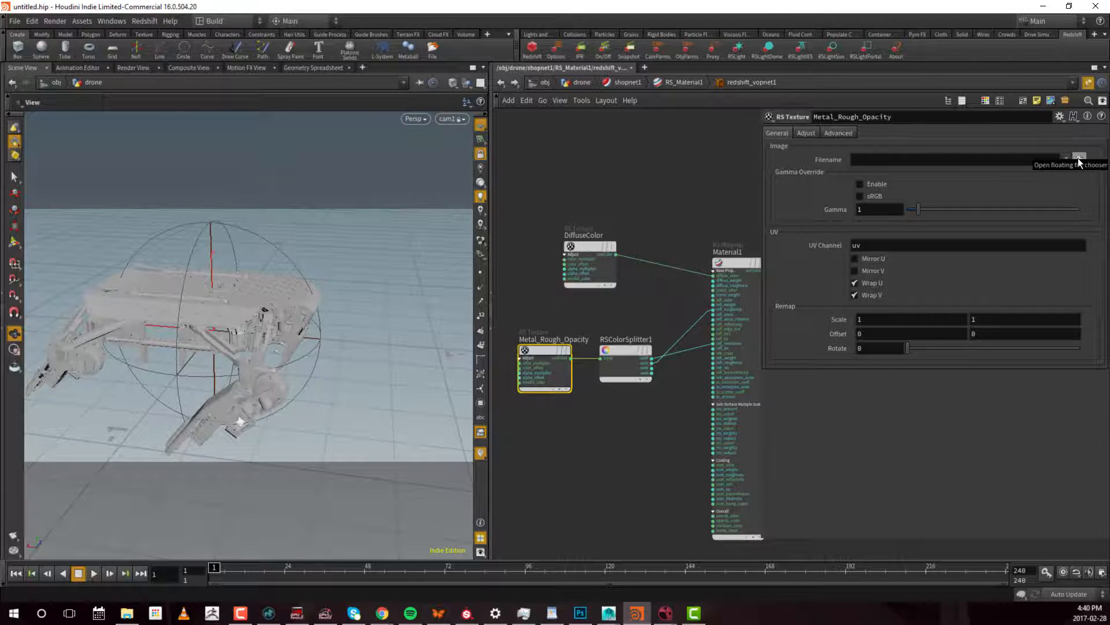
pyautogui.click(1079, 160)
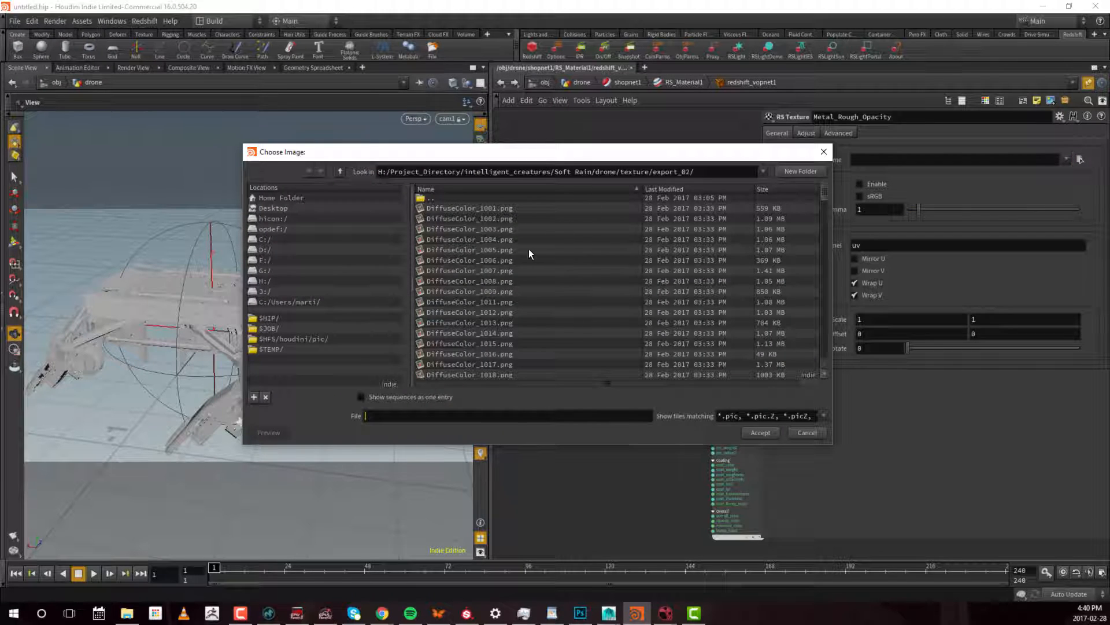
pyautogui.scroll(-20, 532, 254)
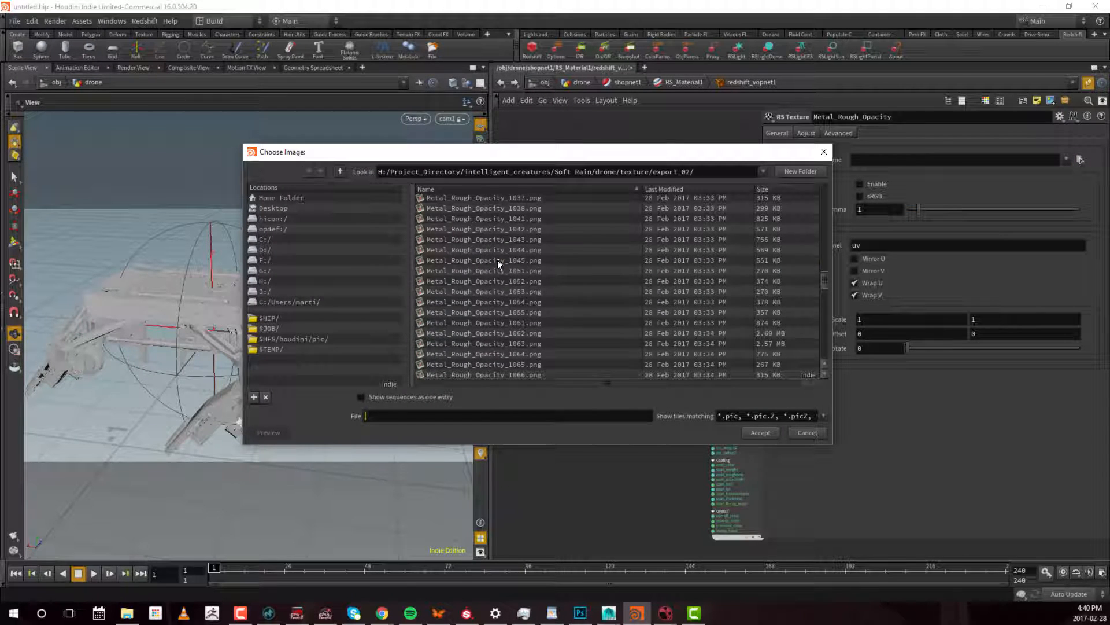
pyautogui.click(497, 261)
pyautogui.click(761, 433)
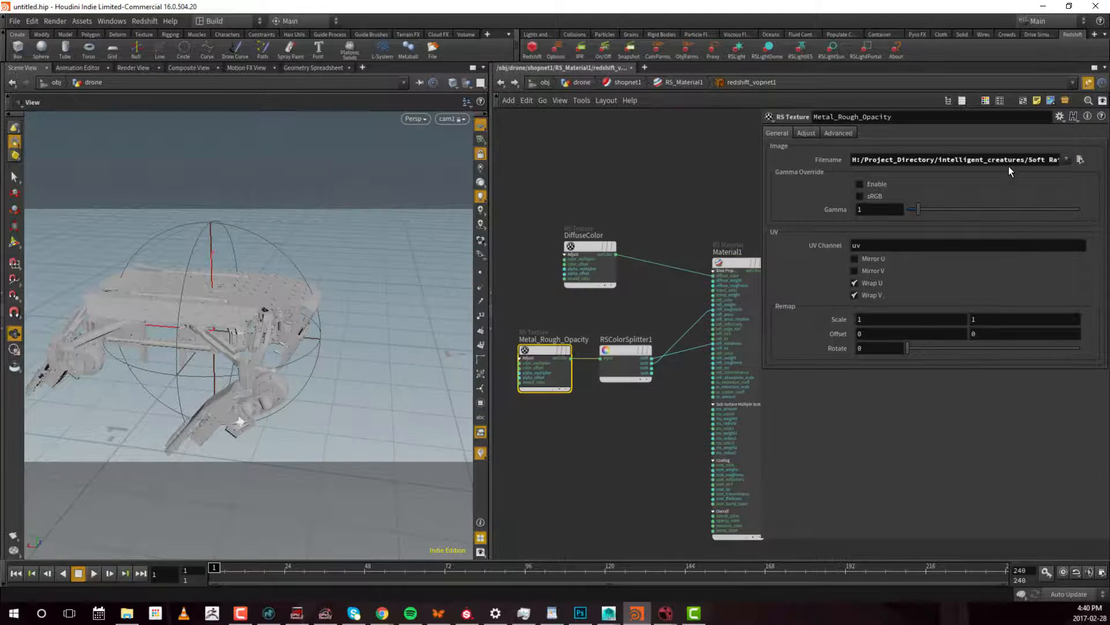
# - Replace the tile number 1045 in the Metal_Rough_Opacity image filename with <UDIM>
pyautogui.moveTo(974, 161); pyautogui.dragTo(1062, 160)
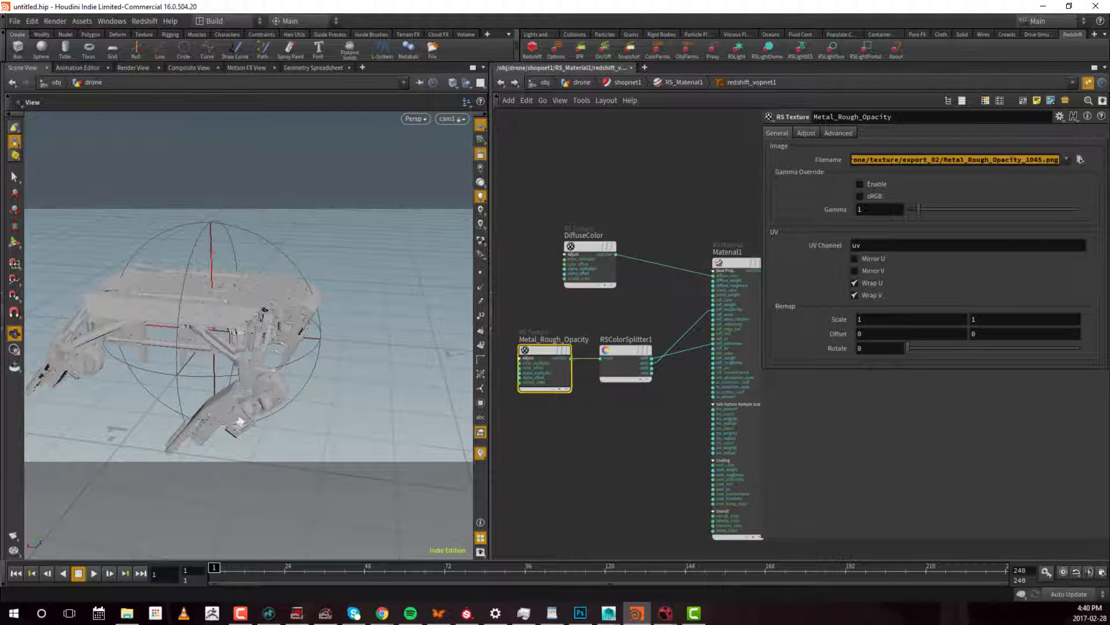
pyautogui.click(1045, 161)
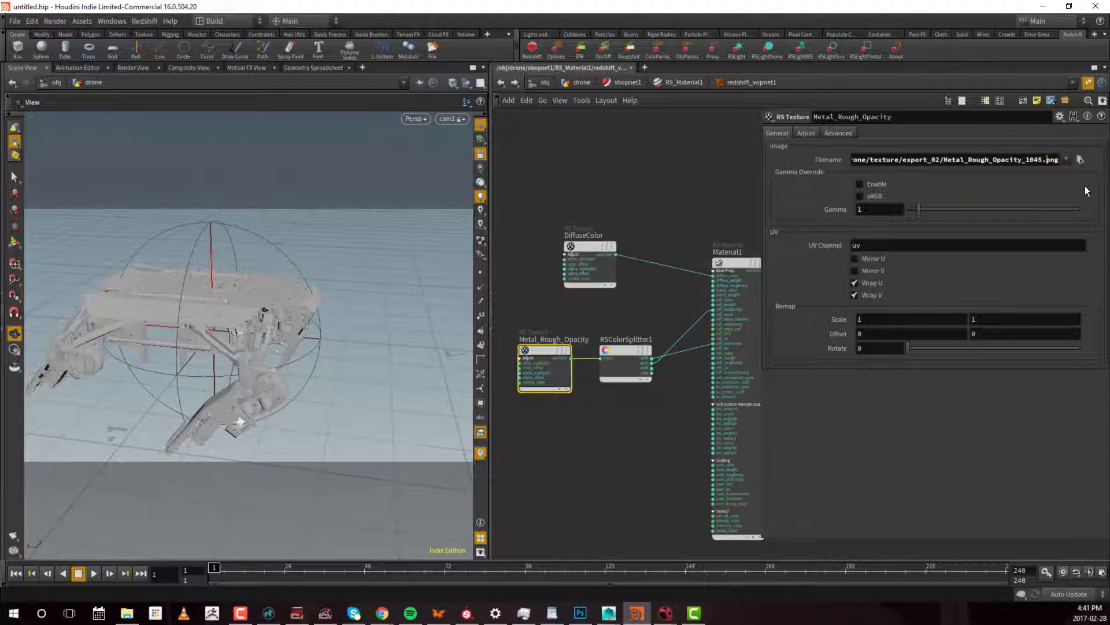
pyautogui.press('BackSpace')
pyautogui.press('BackSpace')
pyautogui.press('BackSpace')
pyautogui.press('BackSpace')
pyautogui.write('<UDIM>')
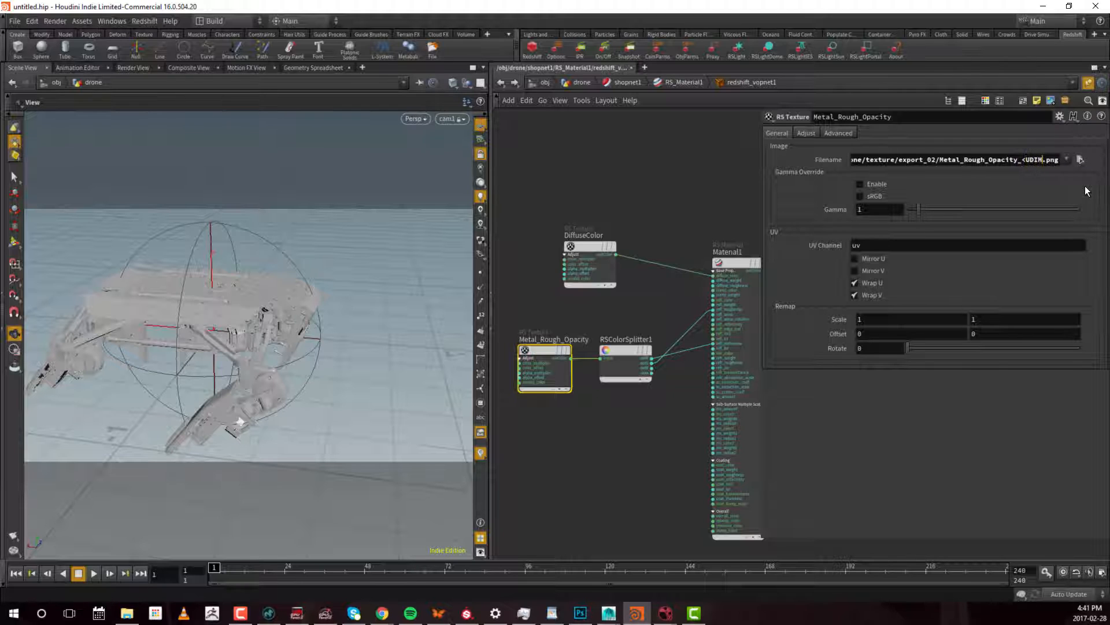
pyautogui.press('Return')
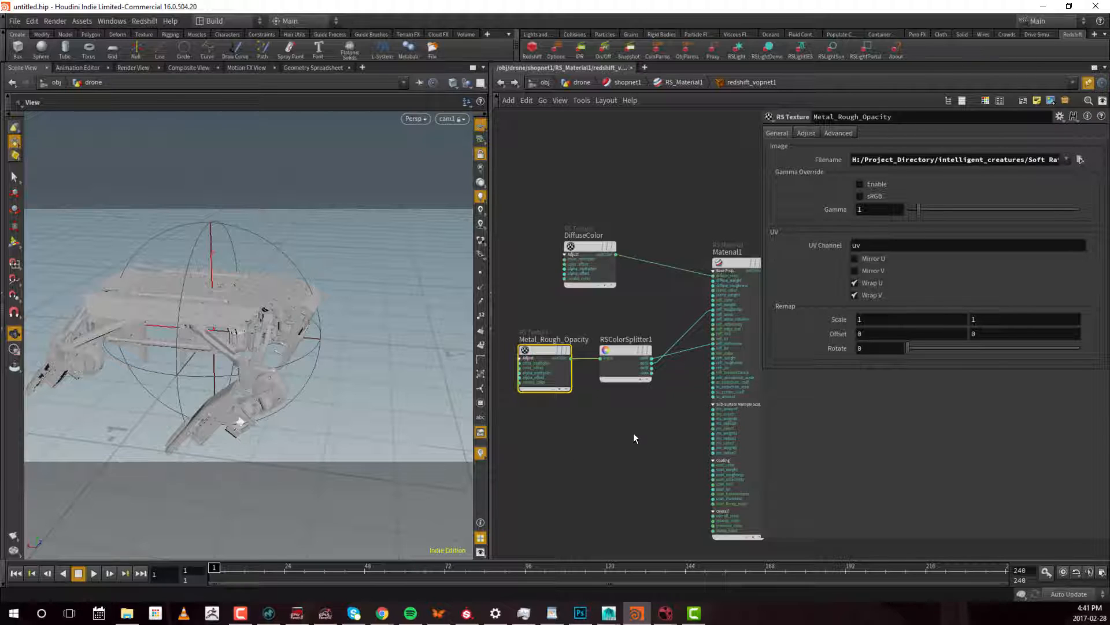
# - Load Normal_1066.png from the export_02 folder as the map of the NormalMap1 node
pyautogui.moveTo(634, 436); pyautogui.dragTo(456, 472, button='middle')
pyautogui.click(633, 350)
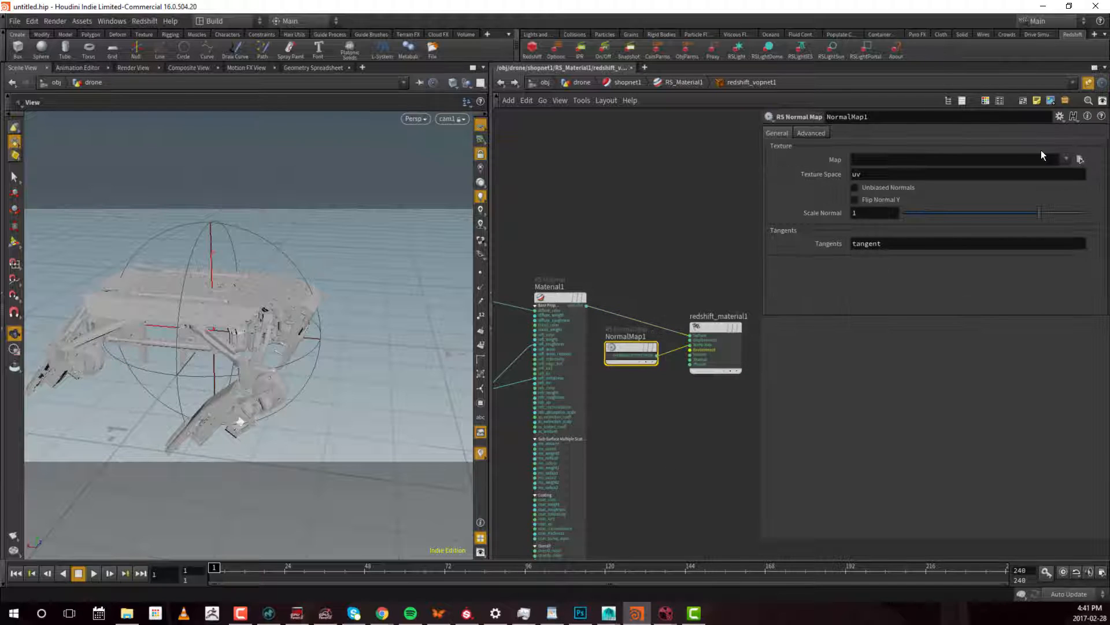
pyautogui.click(1080, 159)
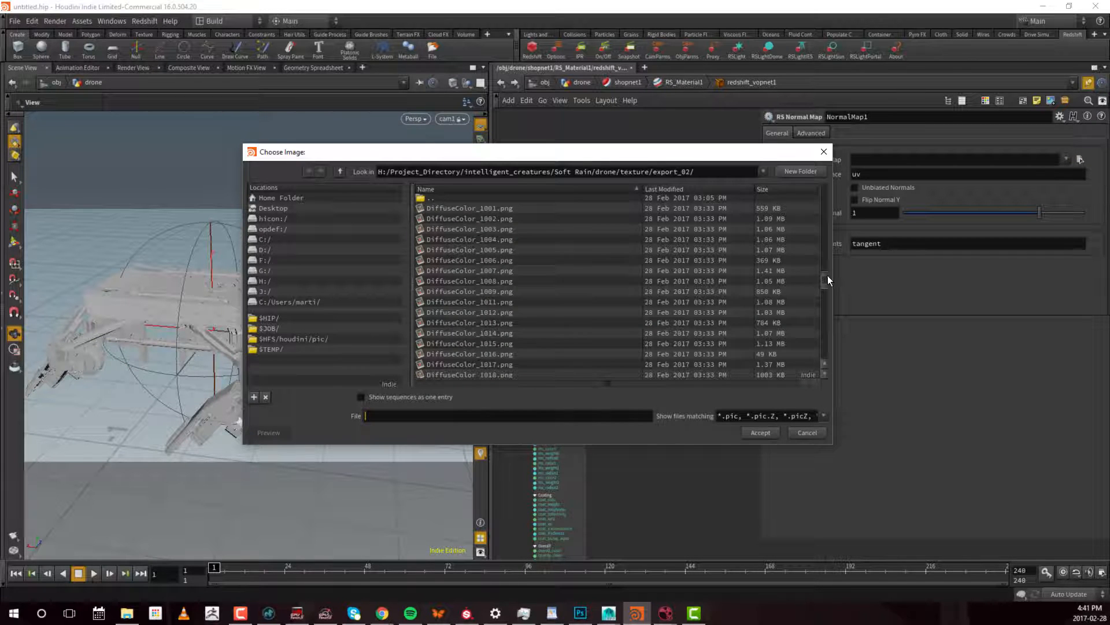
pyautogui.moveTo(827, 277); pyautogui.dragTo(831, 355)
pyautogui.click(478, 258)
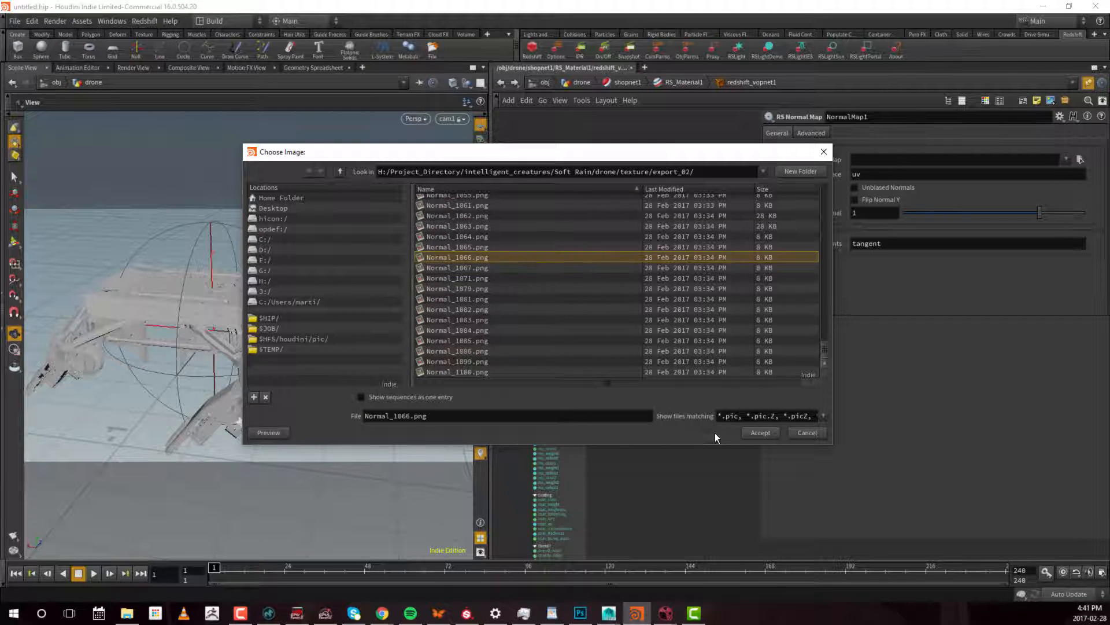
pyautogui.click(759, 432)
# - Replace the tile number 1066 in the NormalMap1 map filename with <UDIM>
pyautogui.moveTo(1007, 160); pyautogui.dragTo(1037, 164)
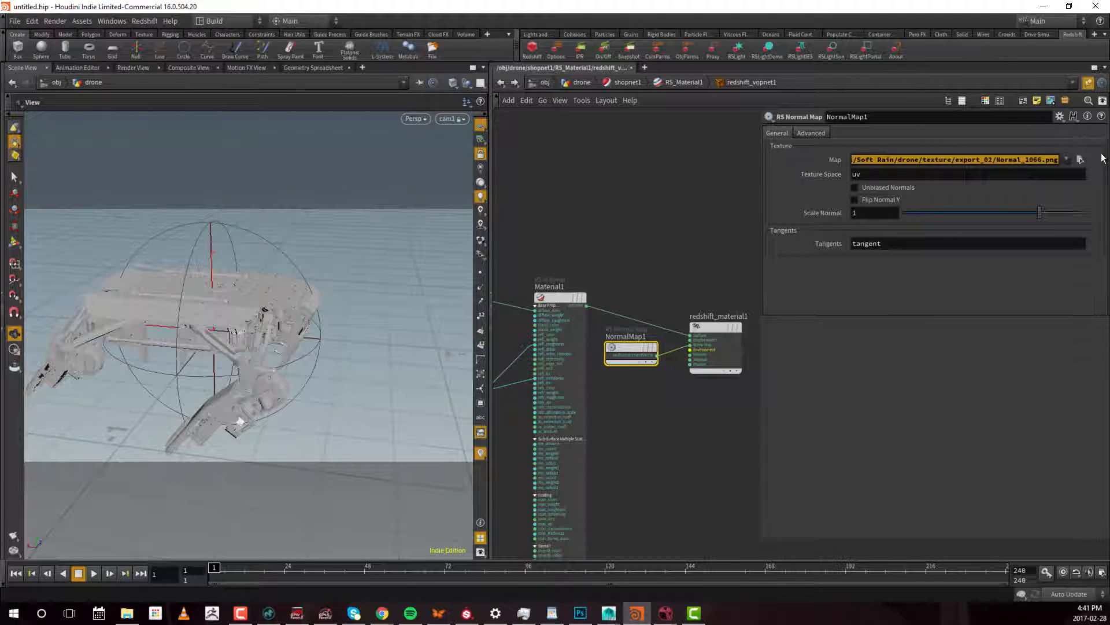
pyautogui.click(1044, 161)
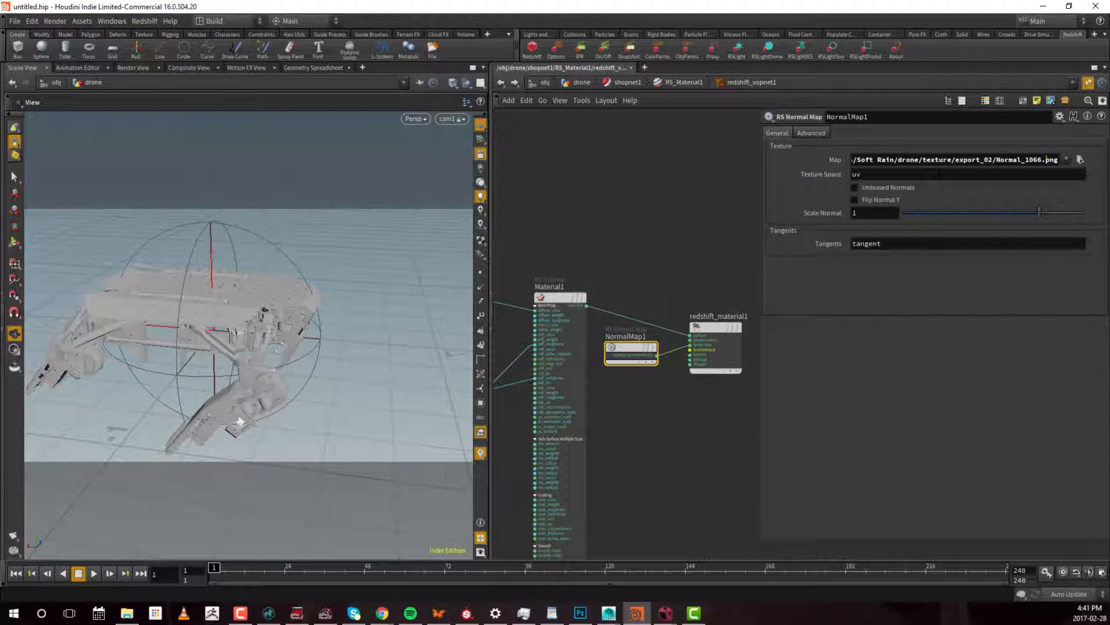
pyautogui.press('BackSpace')
pyautogui.press('BackSpace')
pyautogui.press('BackSpace')
pyautogui.press('BackSpace')
pyautogui.write('<UDIM>')
pyautogui.press('Return')
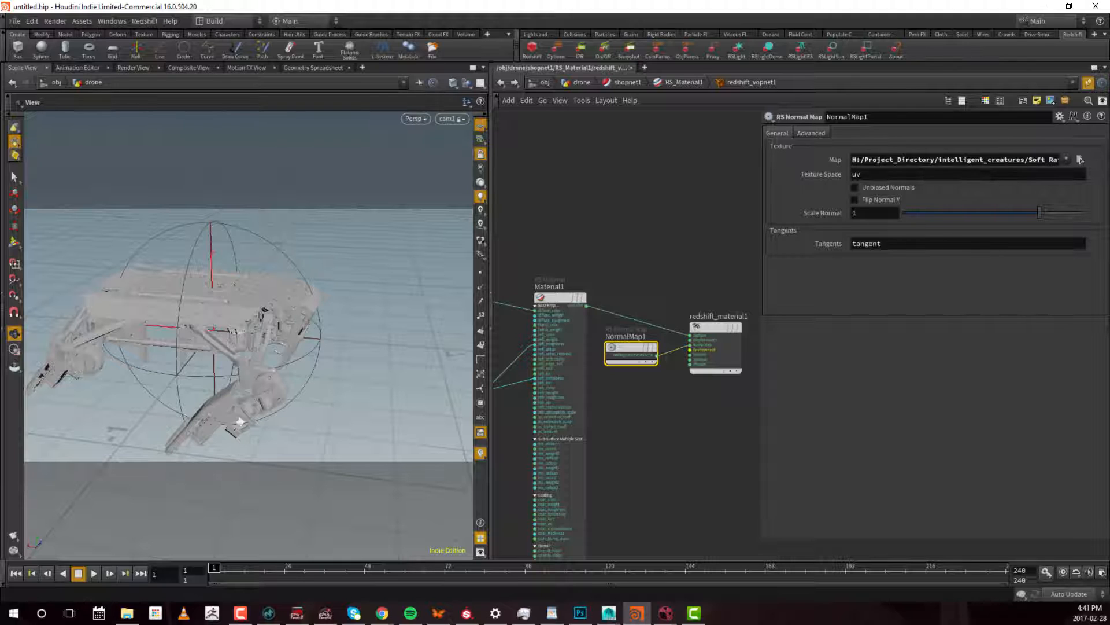
# - Review the shader network and Material1's settings, and go back up to RS_Material1 in shopnet1
pyautogui.scroll(-3, 830, 277)
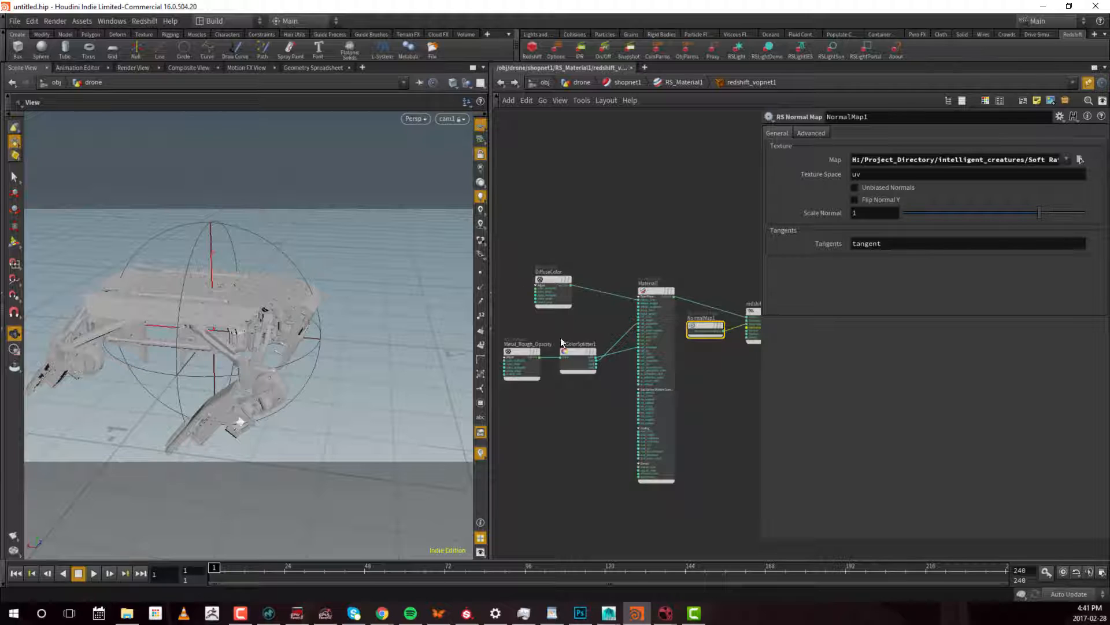
pyautogui.moveTo(662, 242); pyautogui.dragTo(638, 241, button='middle')
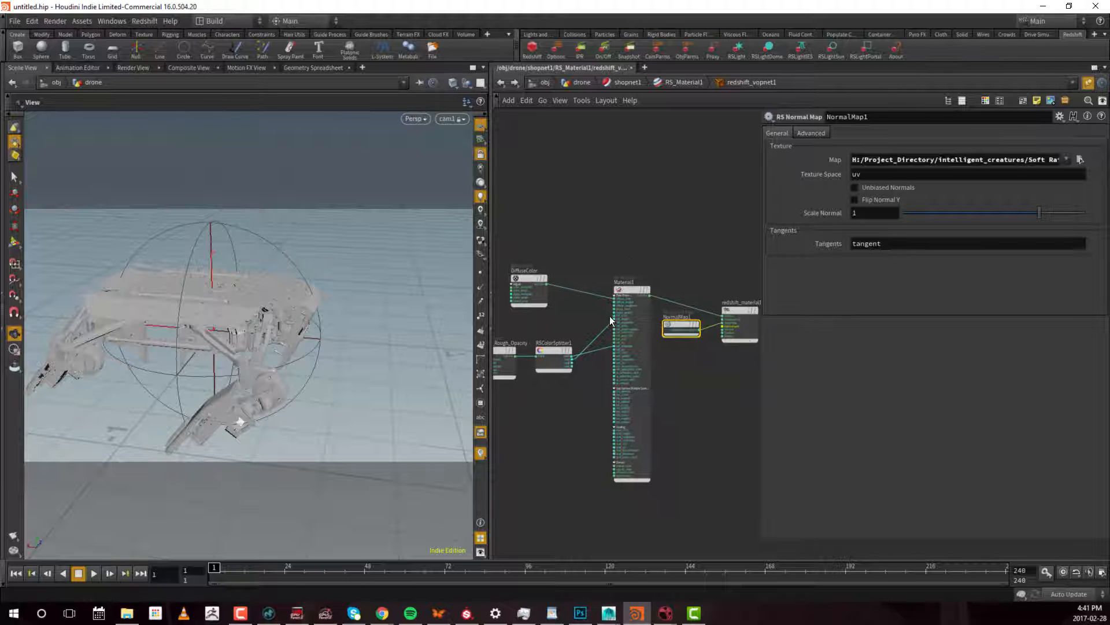
pyautogui.scroll(3, 607, 231)
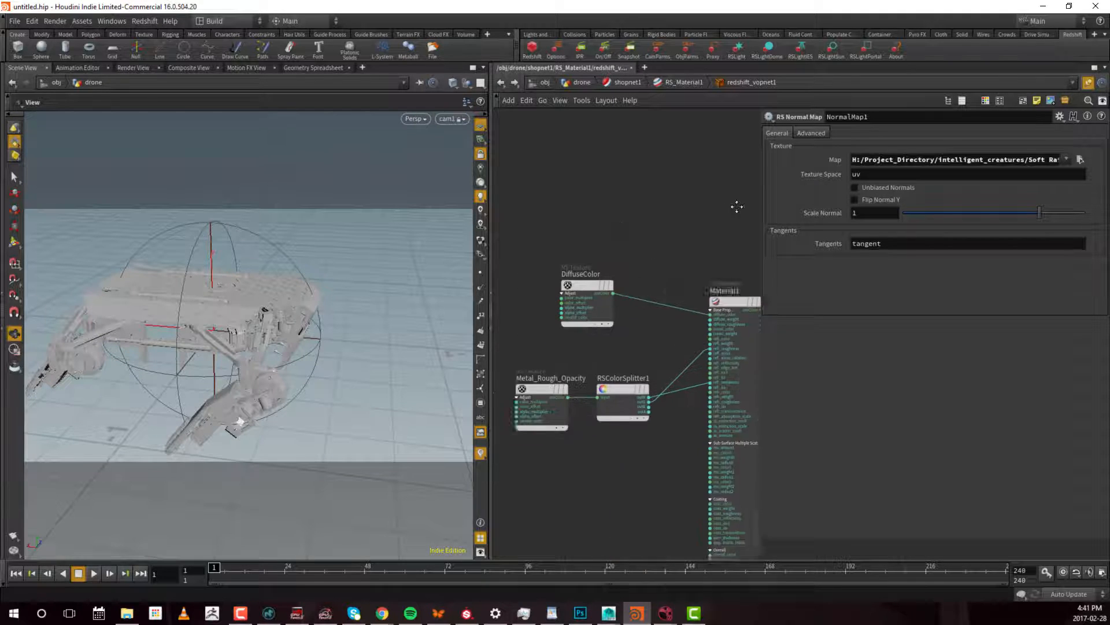
pyautogui.moveTo(613, 370); pyautogui.dragTo(558, 328, button='middle')
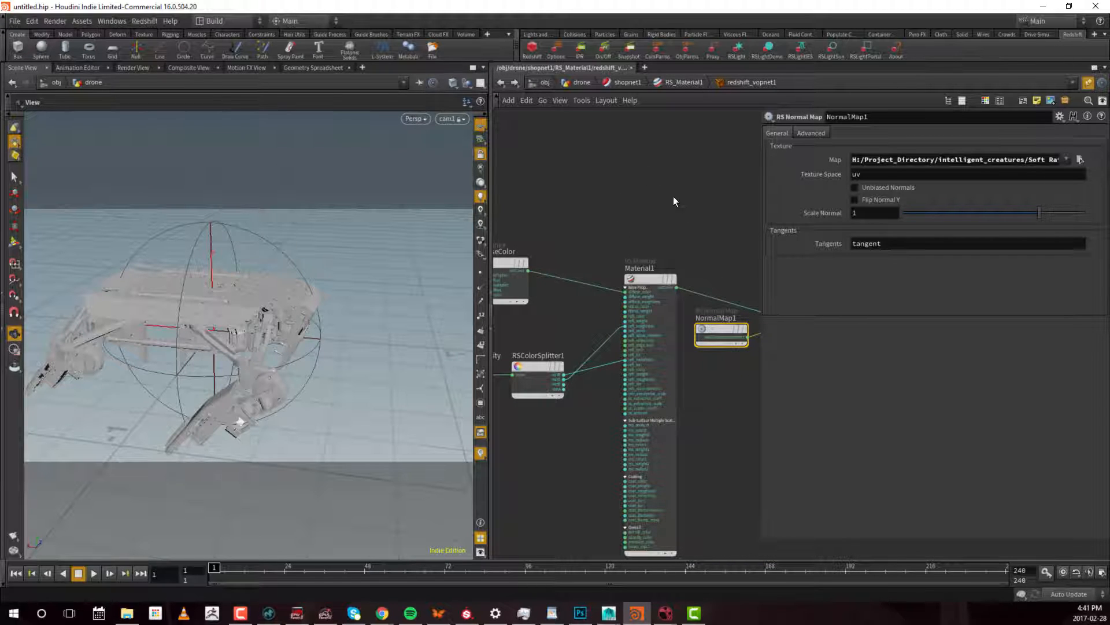
pyautogui.click(655, 478)
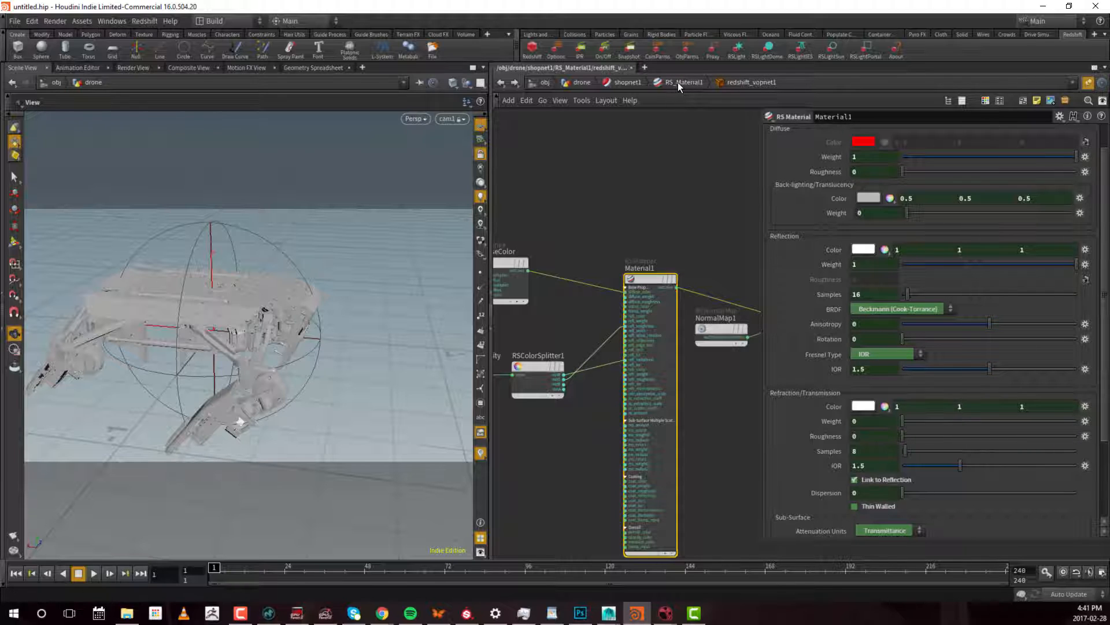
pyautogui.click(501, 84)
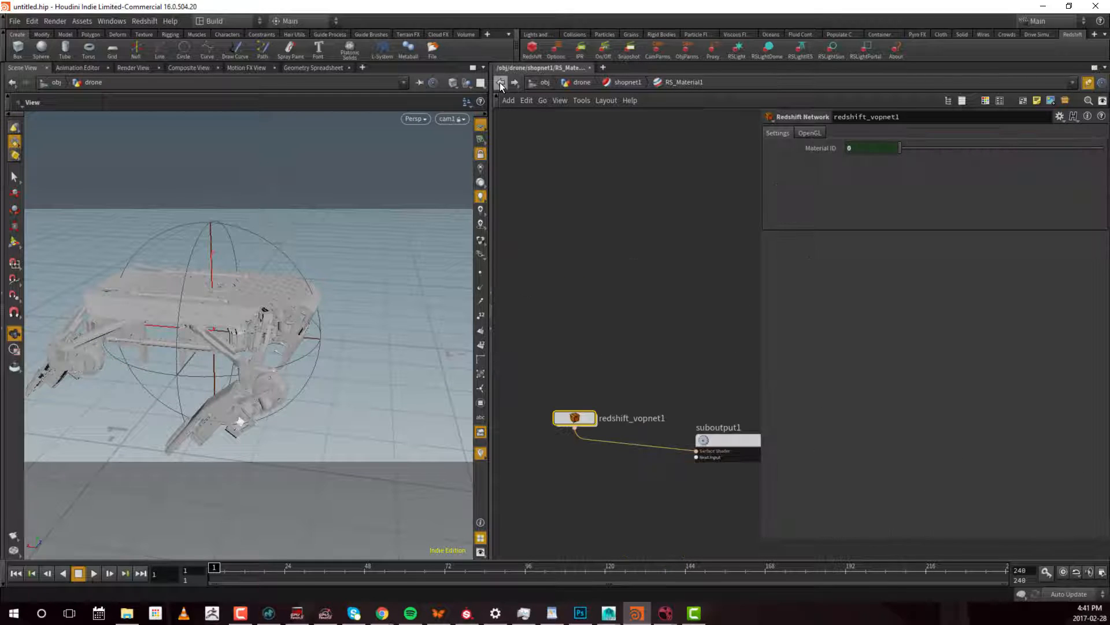
pyautogui.click(502, 83)
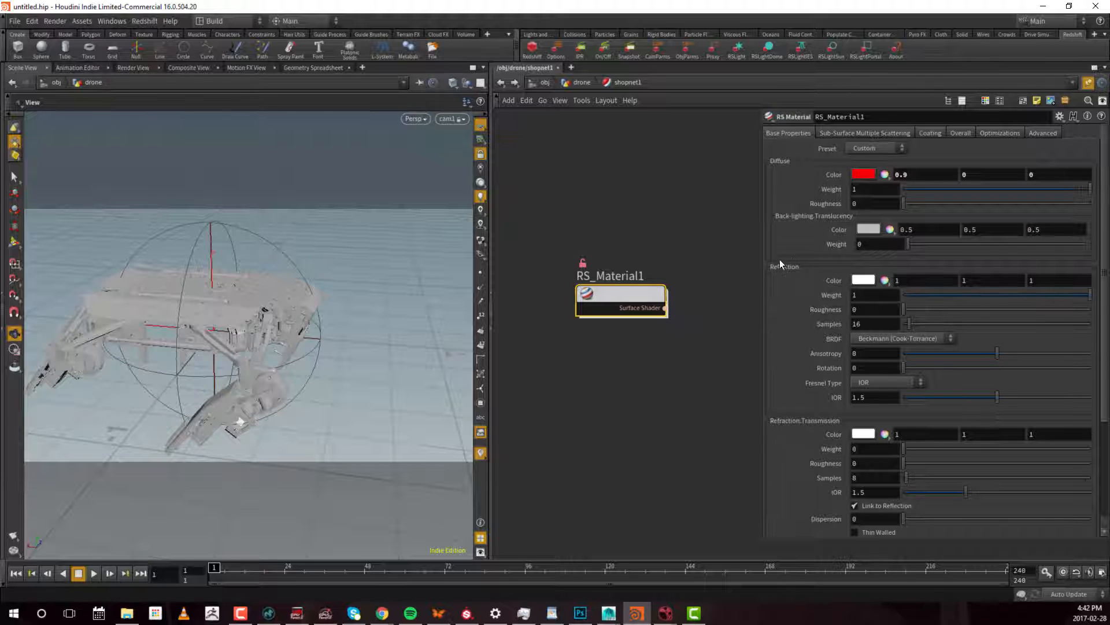
# - Set RS_Material1's reflection BRDF to GGX and its Fresnel type to Metalness
pyautogui.click(887, 339)
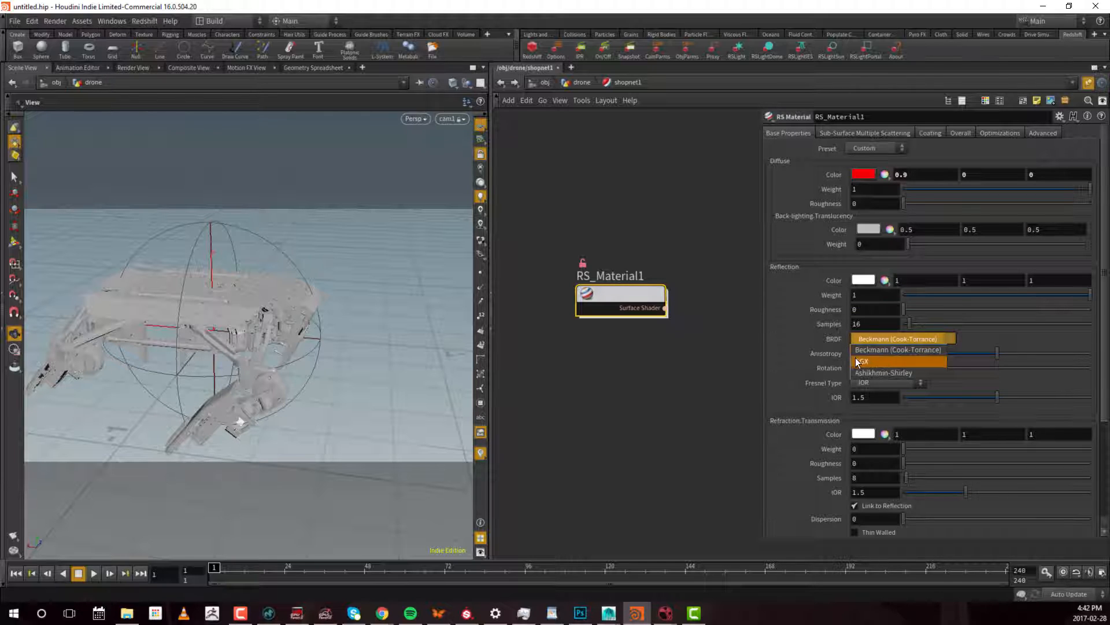
pyautogui.click(858, 362)
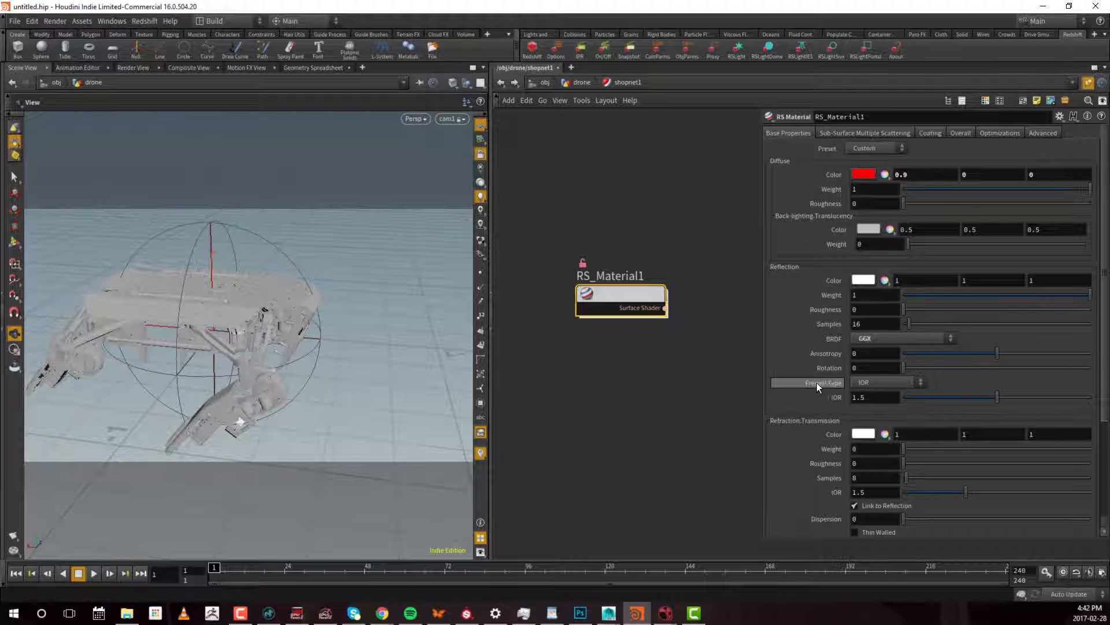
pyautogui.click(874, 381)
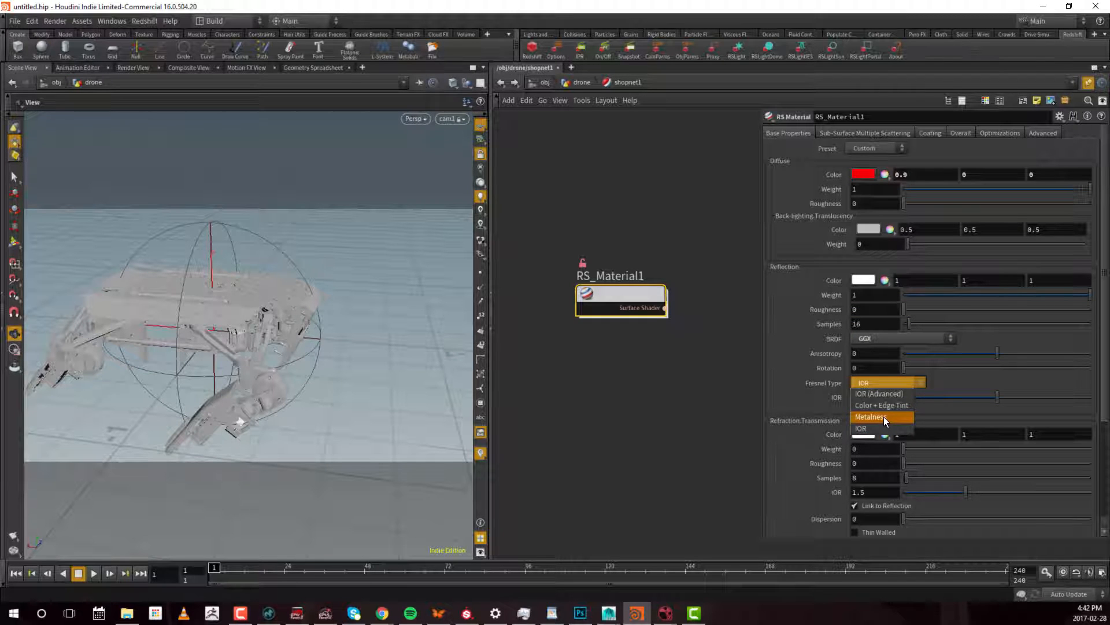
pyautogui.click(883, 417)
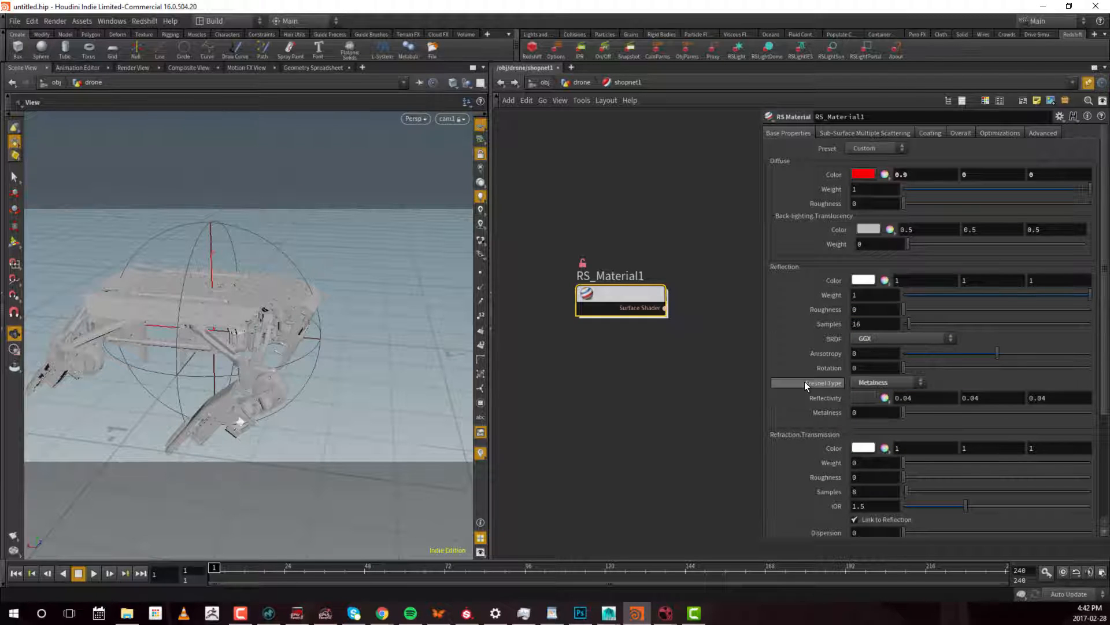
# - Start a Redshift IPR render of the drone and place the render window beside the Houdini window
pyautogui.click(582, 52)
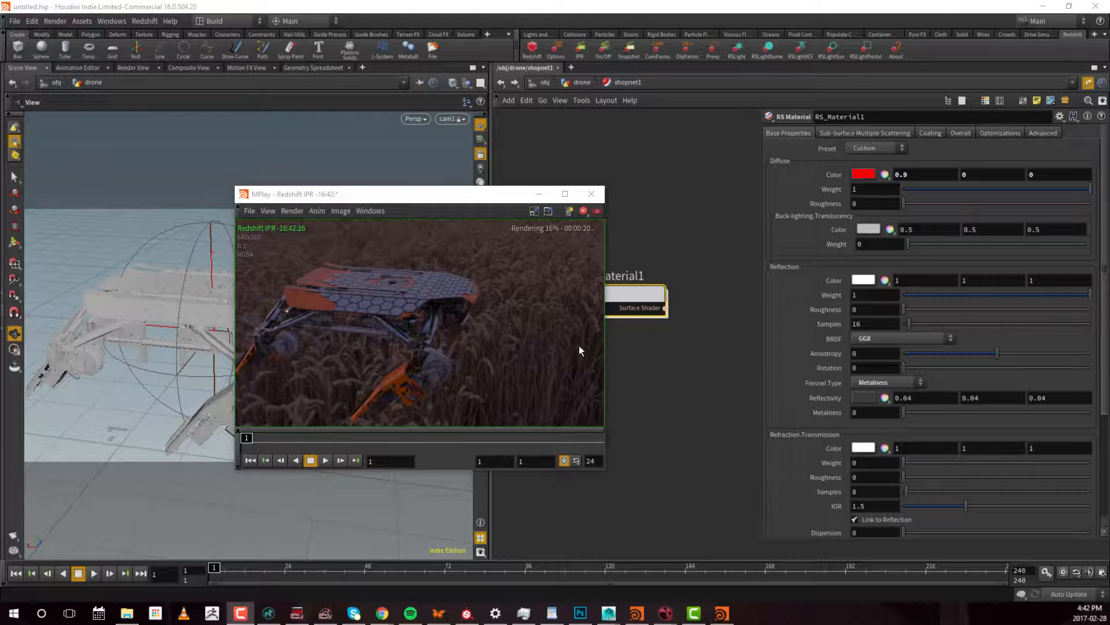
pyautogui.moveTo(459, 200); pyautogui.dragTo(738, 193)
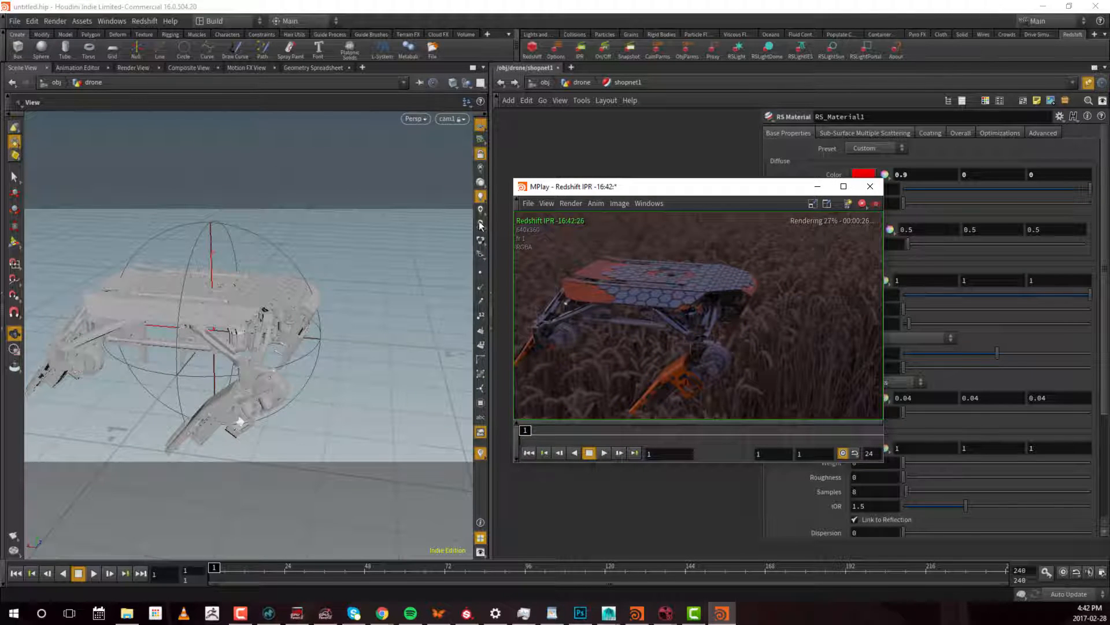
pyautogui.moveTo(626, 193); pyautogui.dragTo(758, 189)
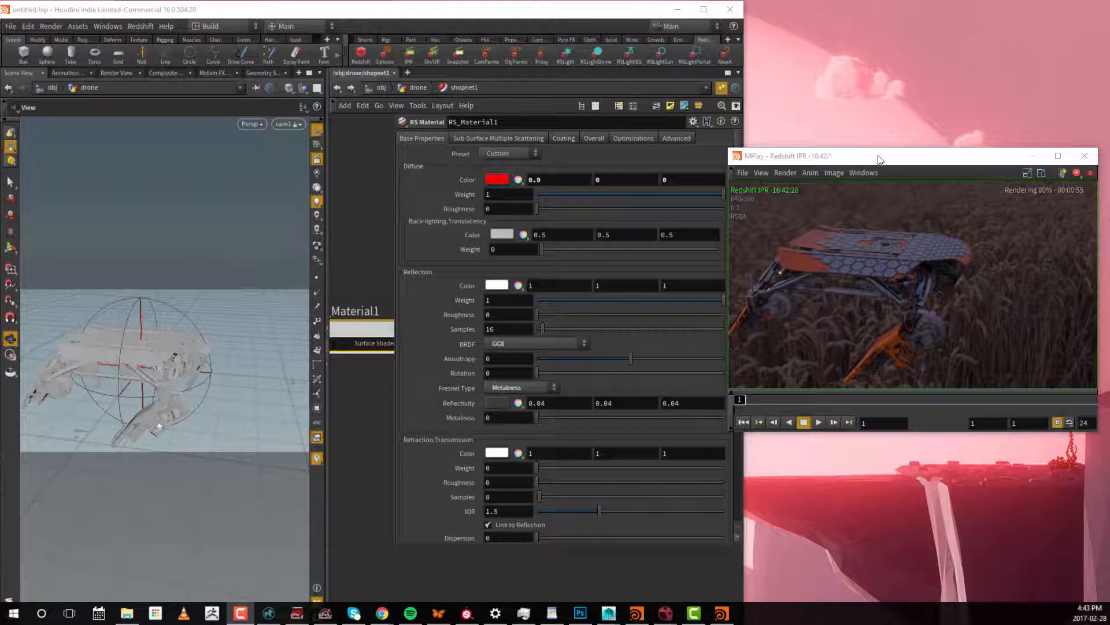
pyautogui.moveTo(878, 156)
pyautogui.mouseDown()
pyautogui.moveTo(890, 172)
pyautogui.moveTo(873, 170)
pyautogui.mouseUp()
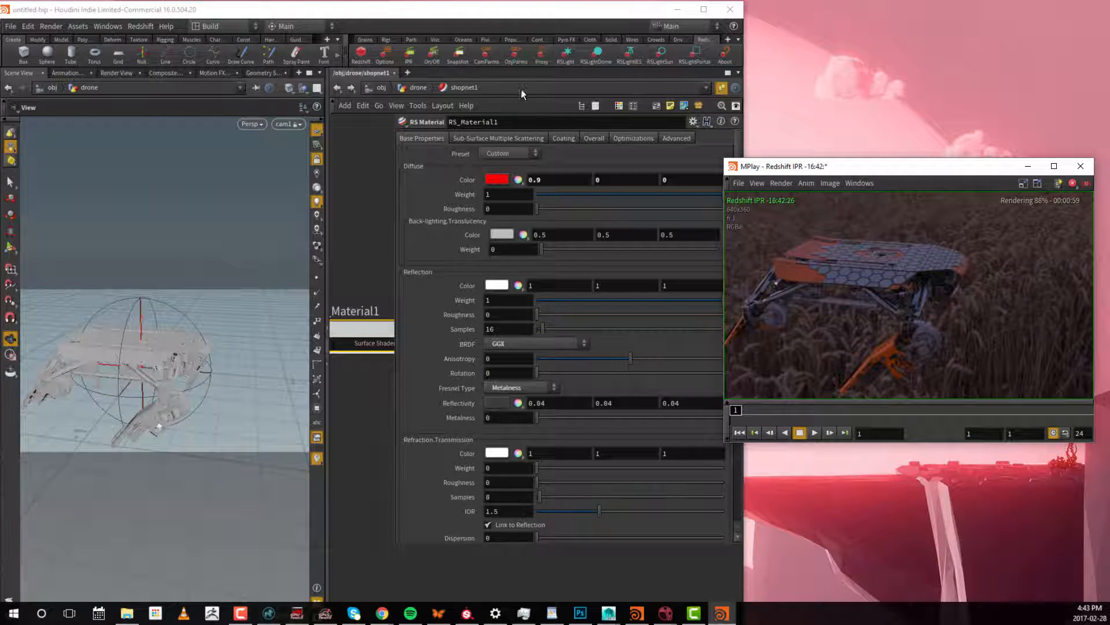
pyautogui.moveTo(929, 168); pyautogui.dragTo(940, 175)
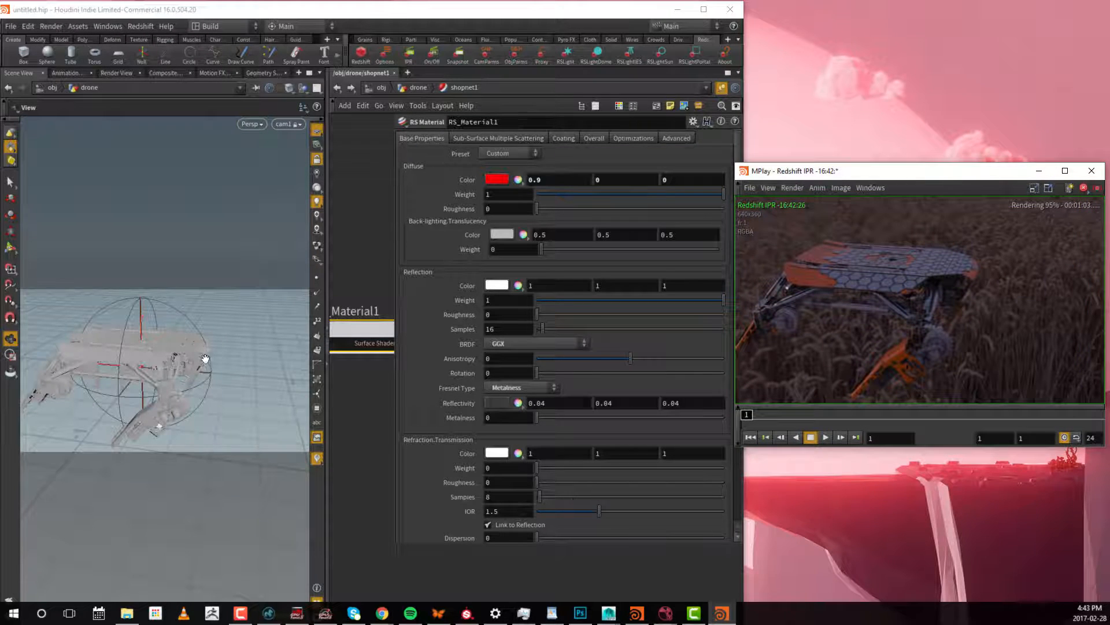
# - Examine the drone from other angles in the IPR render and compare it with its look in Substance Painter
pyautogui.moveTo(203, 359); pyautogui.dragTo(163, 350)
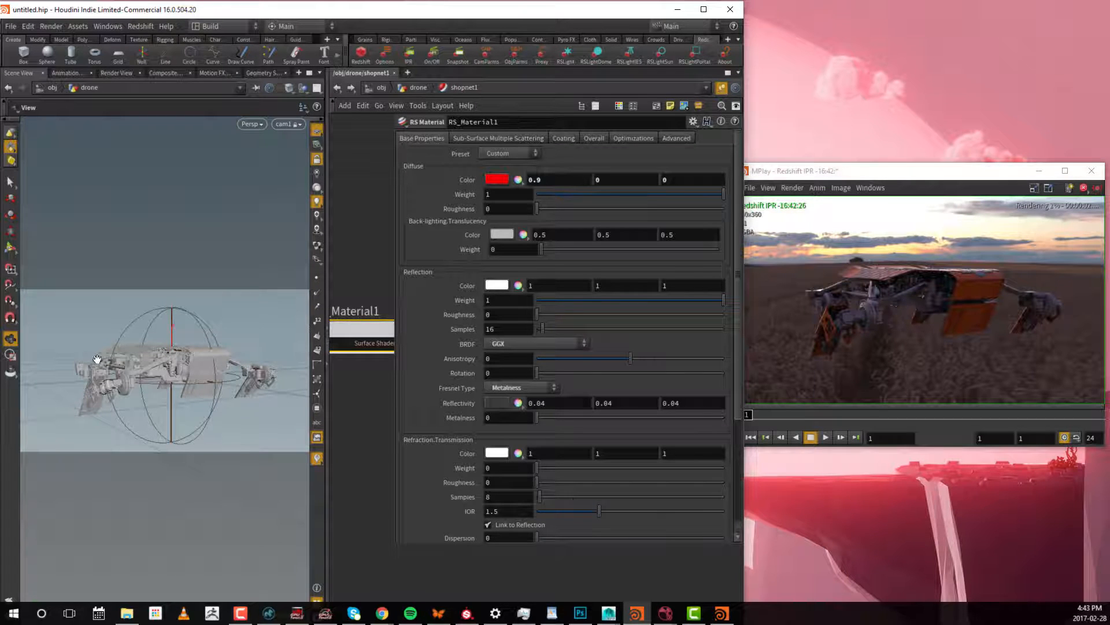
pyautogui.moveTo(103, 355); pyautogui.dragTo(182, 342)
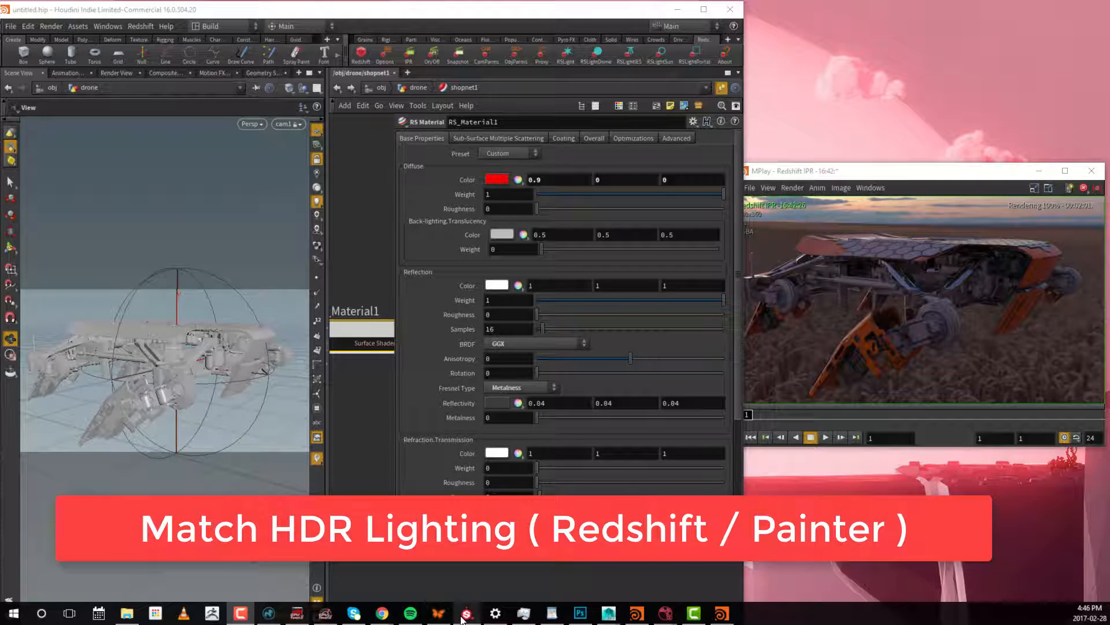
pyautogui.click(465, 618)
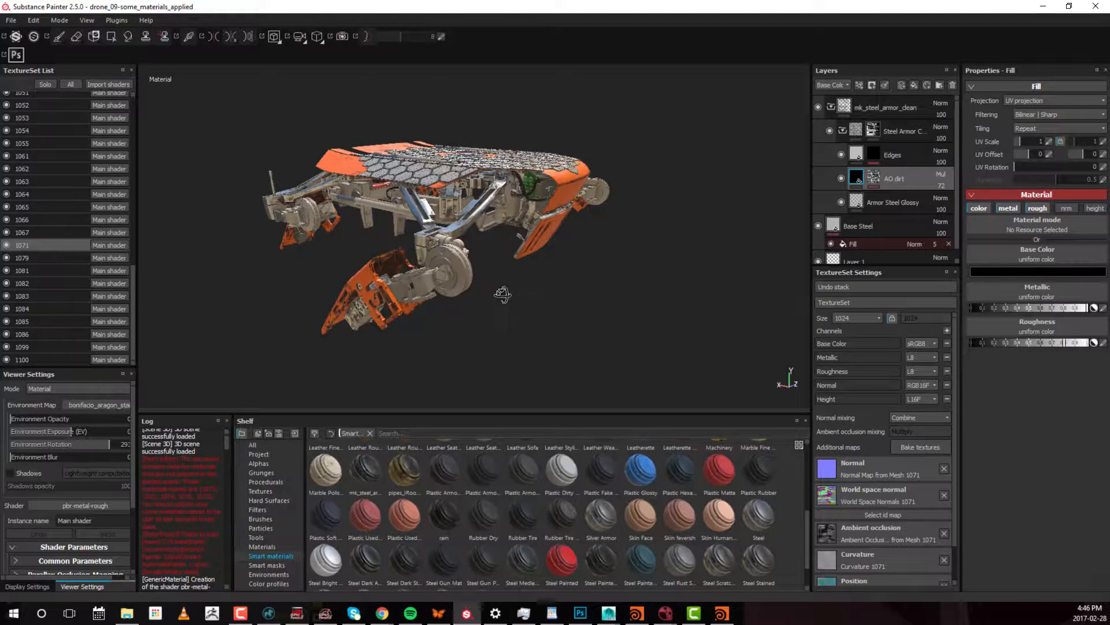
pyautogui.keyDown('alt'); pyautogui.moveTo(503, 295); pyautogui.dragTo(561, 264); pyautogui.keyUp('alt')
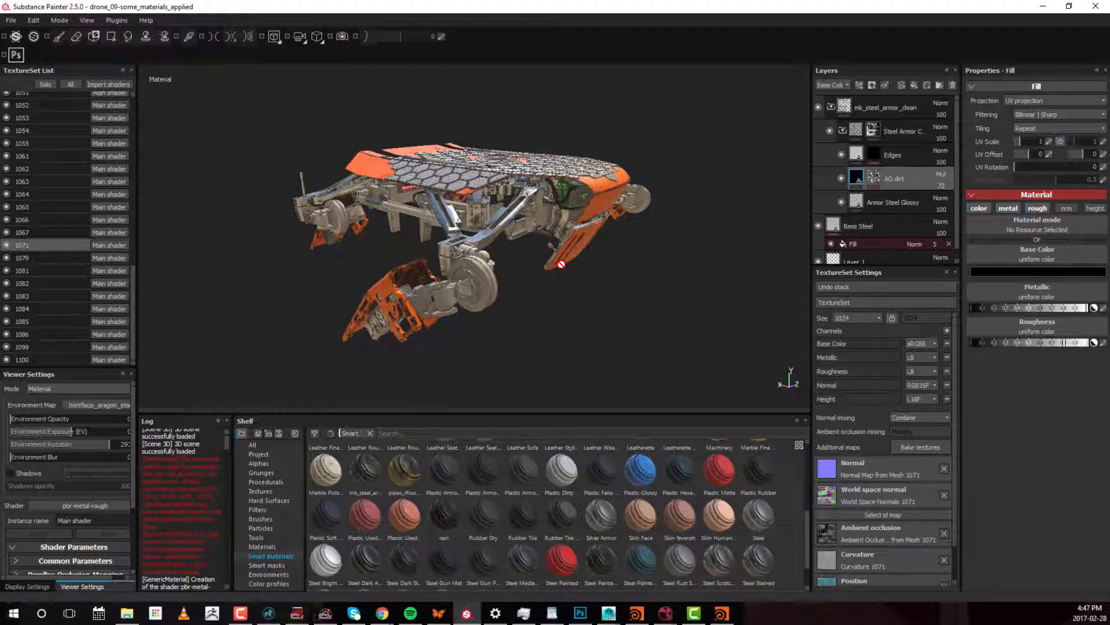
pyautogui.moveTo(554, 228)
pyautogui.keyDown('alt'); pyautogui.mouseDown()
pyautogui.moveTo(544, 222)
pyautogui.moveTo(560, 224)
pyautogui.mouseUp(); pyautogui.keyUp('alt')
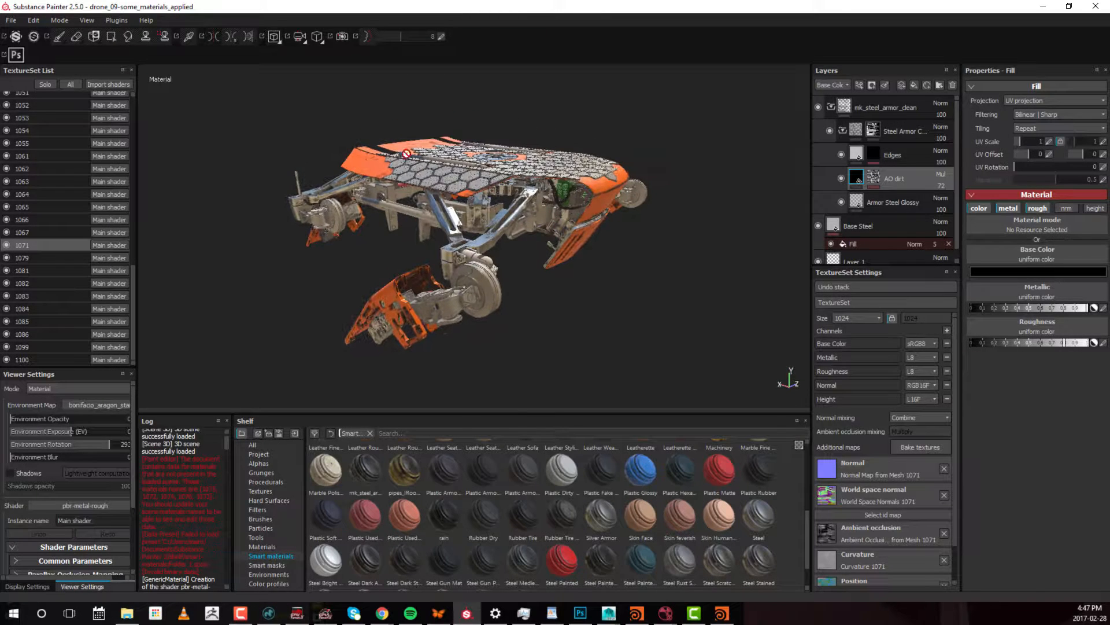
# - Switch to Photoshop and close the render_test.exr and 08-08_Sunset_E.exr documents
pyautogui.click(581, 613)
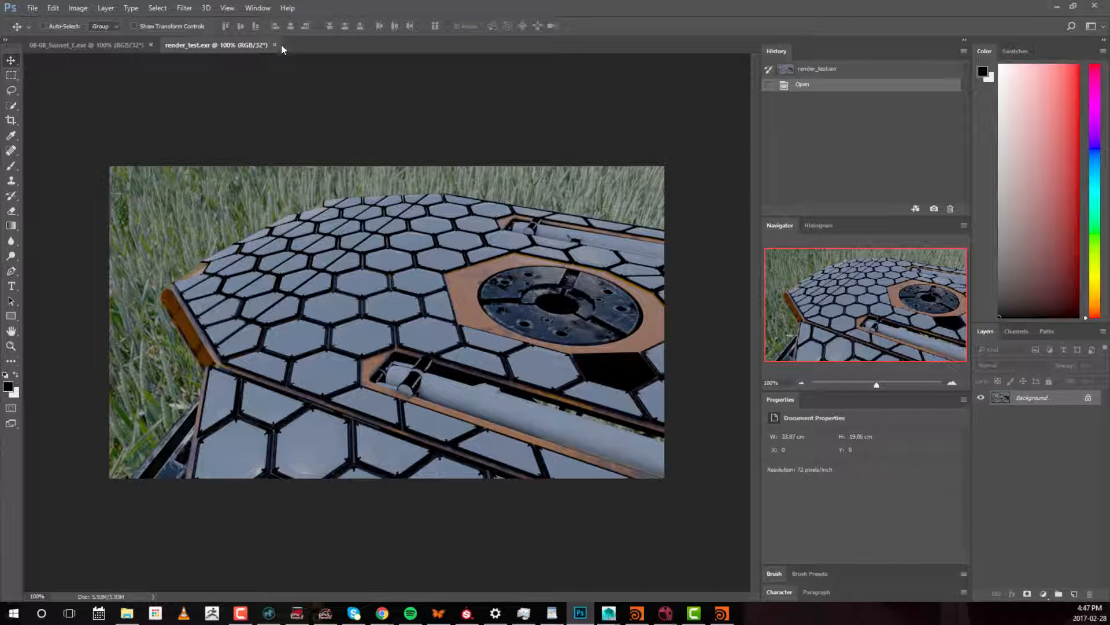
pyautogui.click(274, 45)
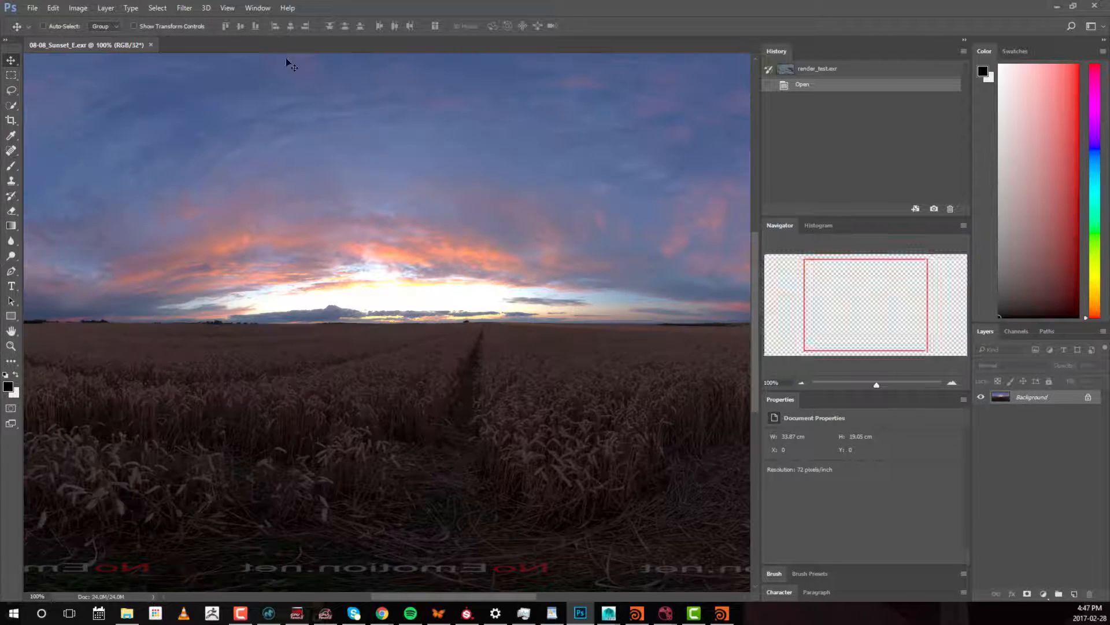
pyautogui.click(151, 45)
# - Open 08-08_Sunset_E.hdr from the Textures/HDRI/noEmotion/sunset folder on the 4TB_2015 (H:) drive
pyautogui.click(33, 7)
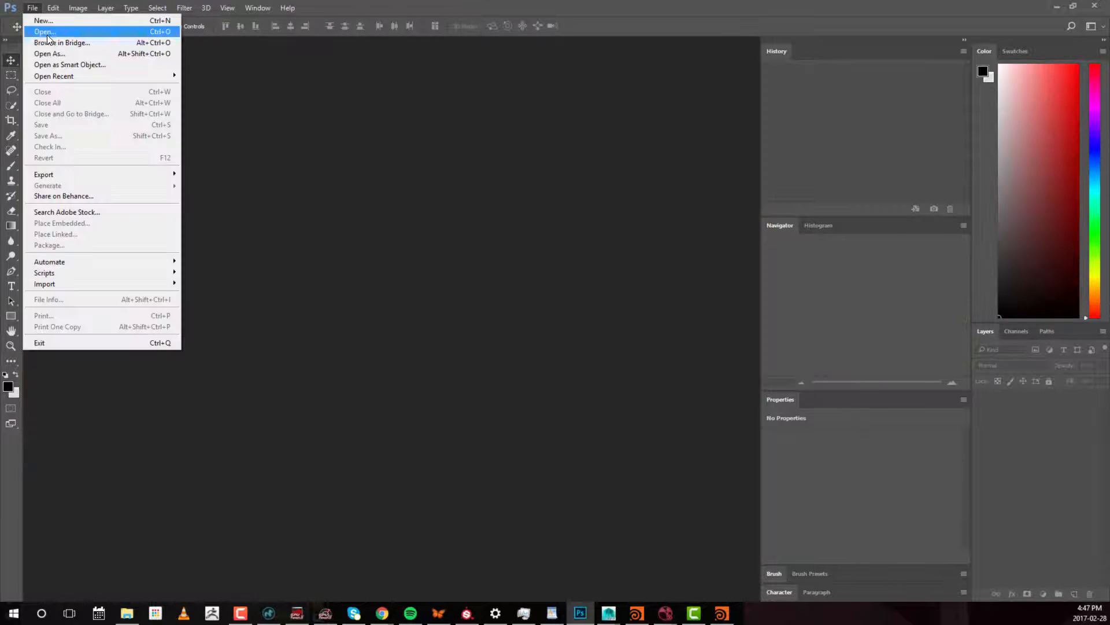
pyautogui.click(44, 31)
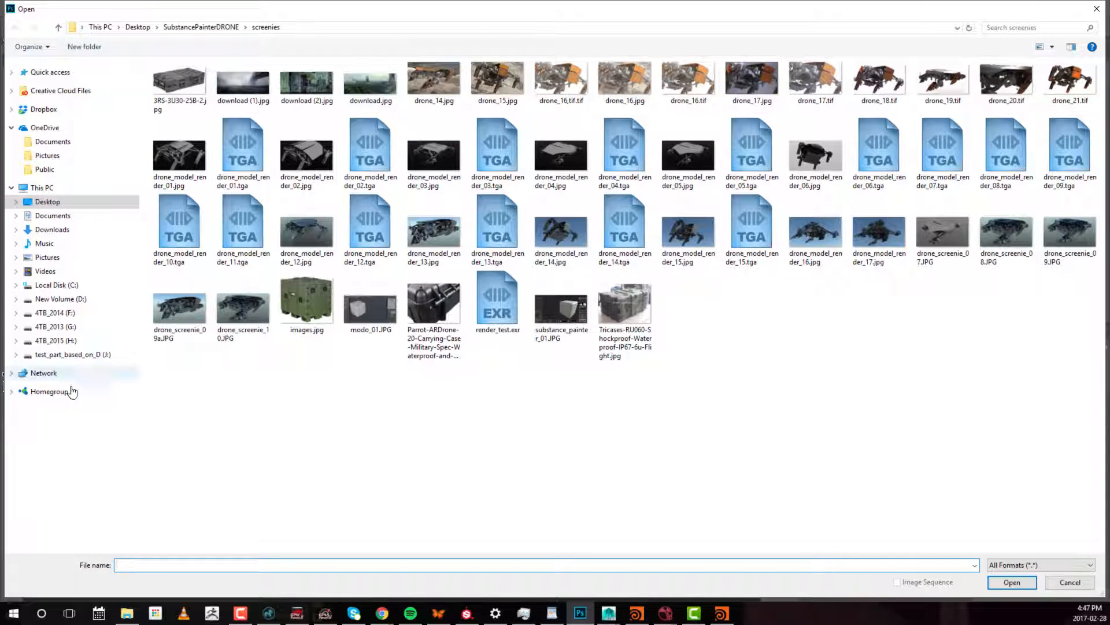
pyautogui.click(60, 341)
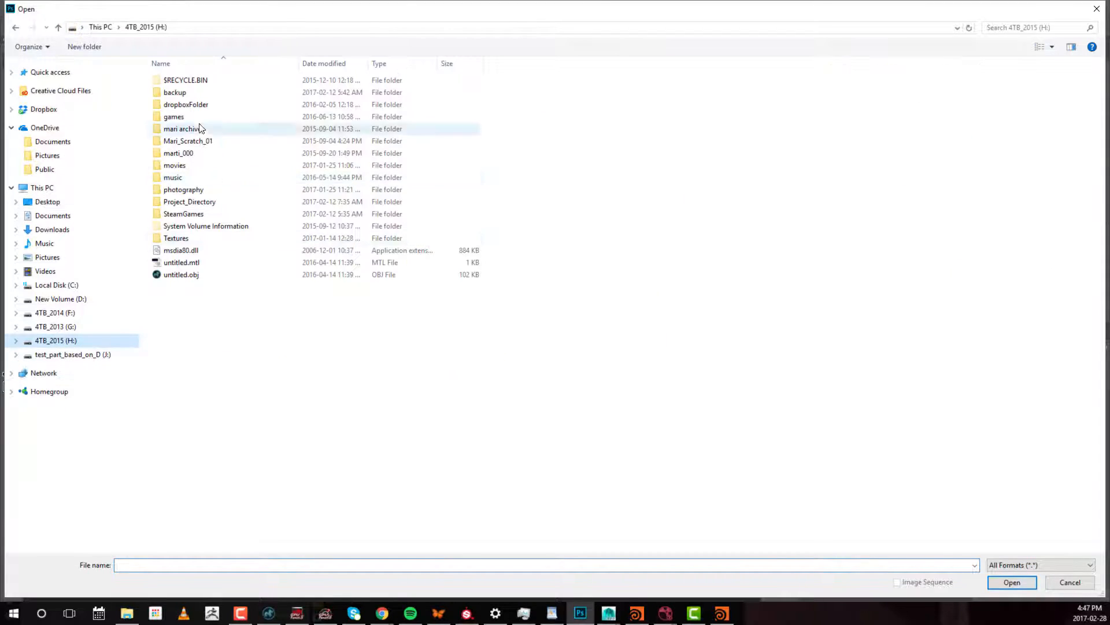
pyautogui.doubleClick(181, 238)
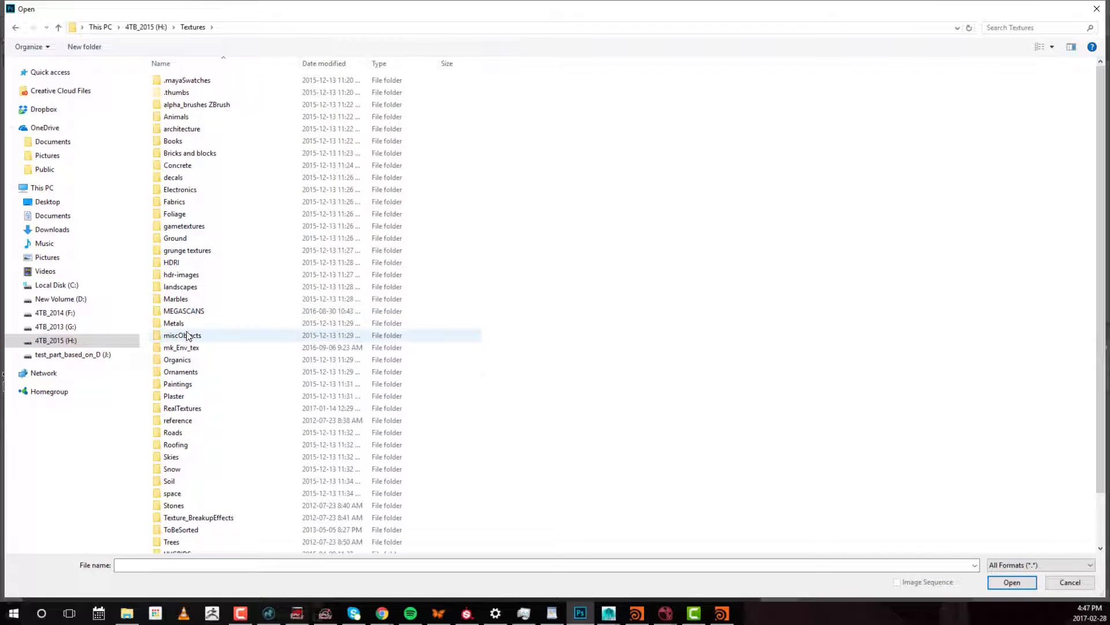
pyautogui.doubleClick(180, 262)
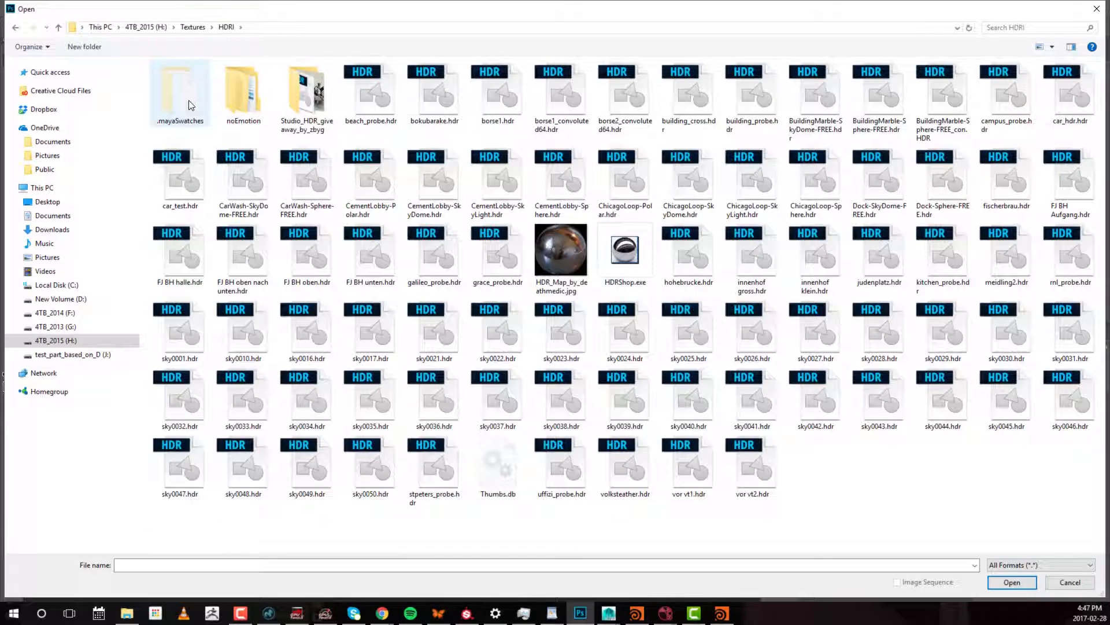
pyautogui.doubleClick(236, 92)
pyautogui.doubleClick(322, 95)
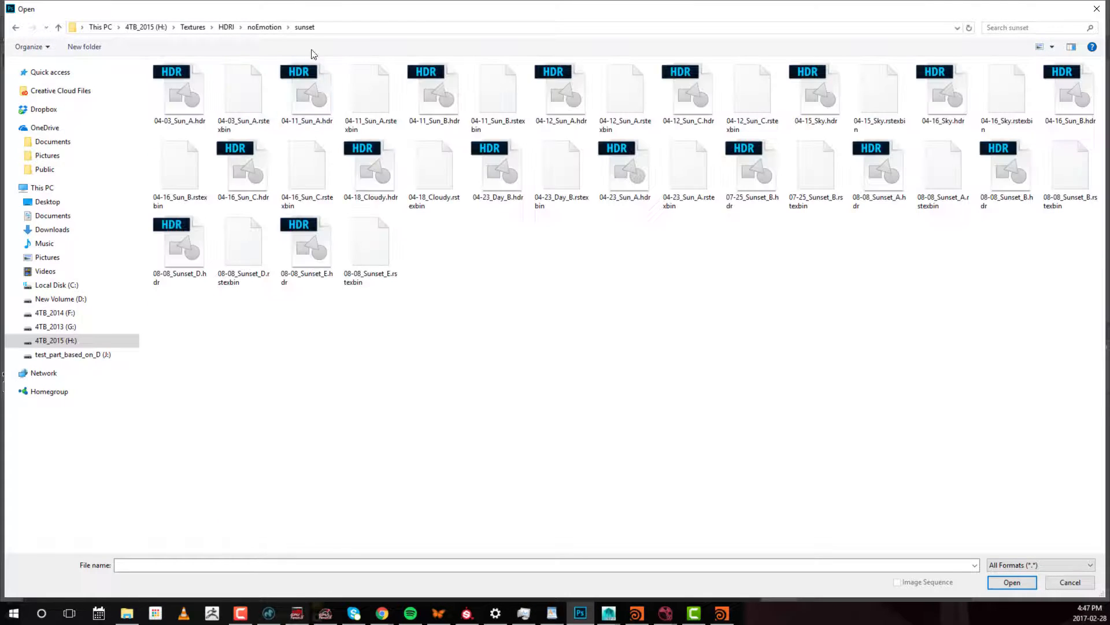
pyautogui.click(310, 282)
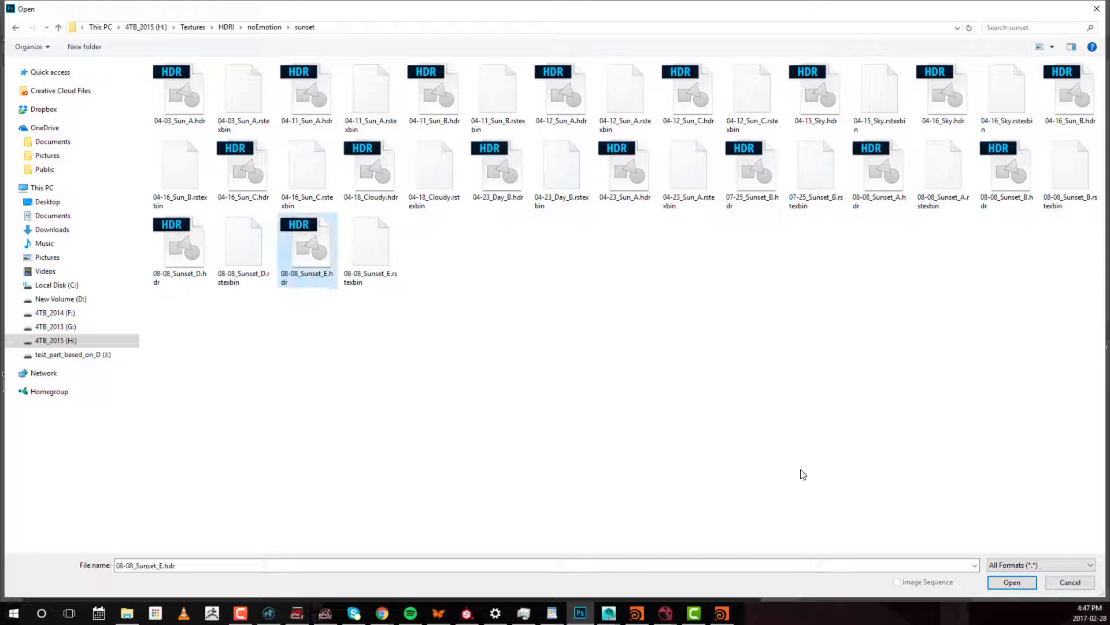
pyautogui.click(1011, 583)
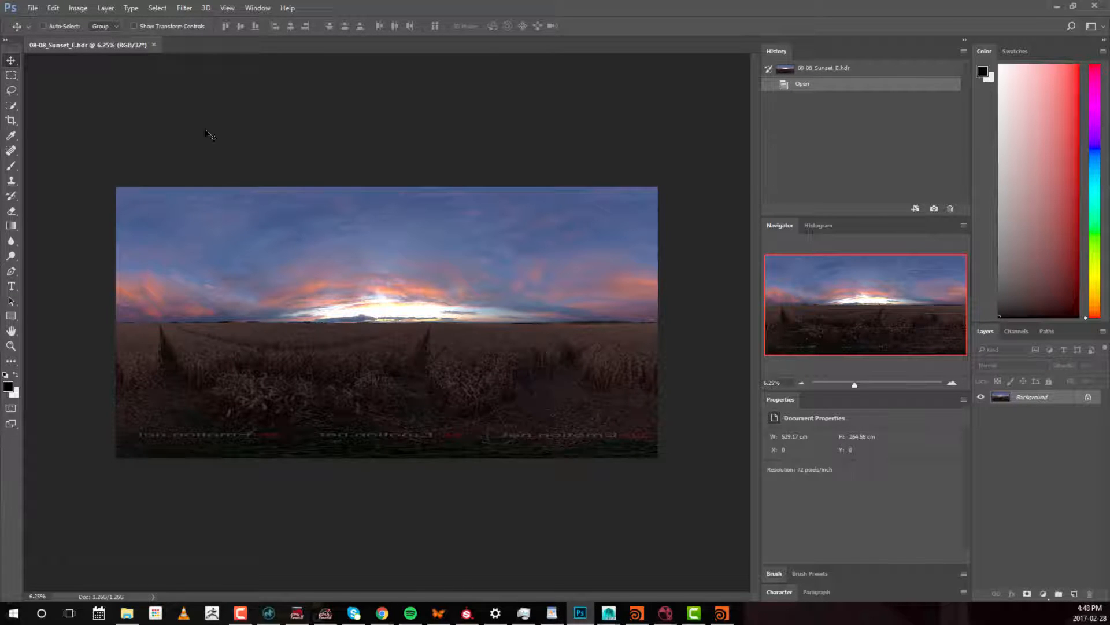
# - Resize the sunset HDR image to 2048 by 1024 pixels with automatic resampling
pyautogui.click(78, 8)
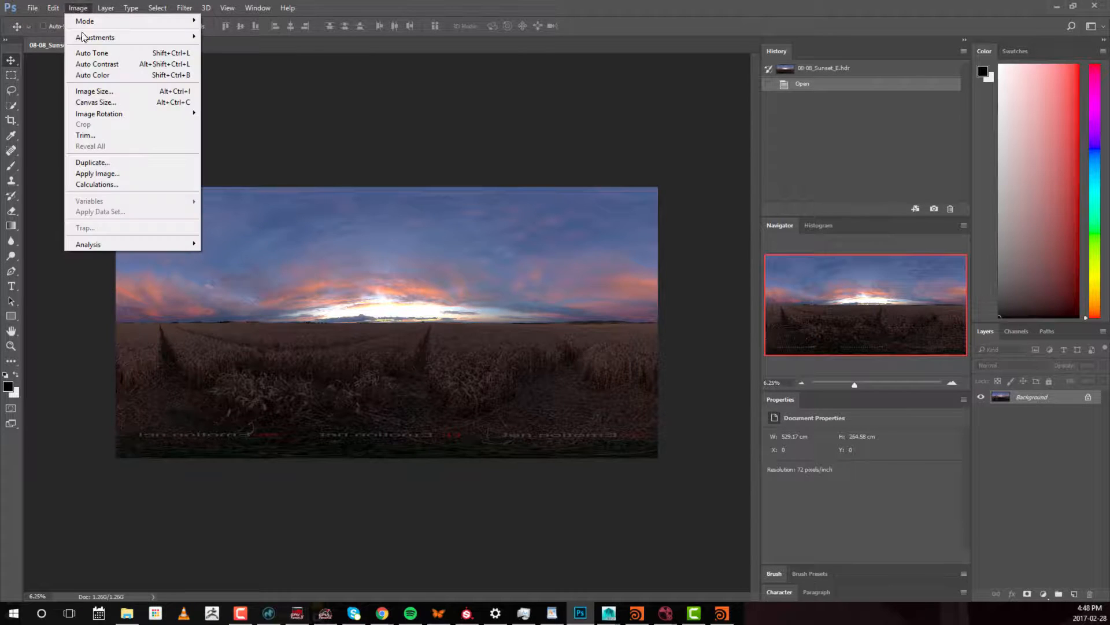
pyautogui.click(99, 92)
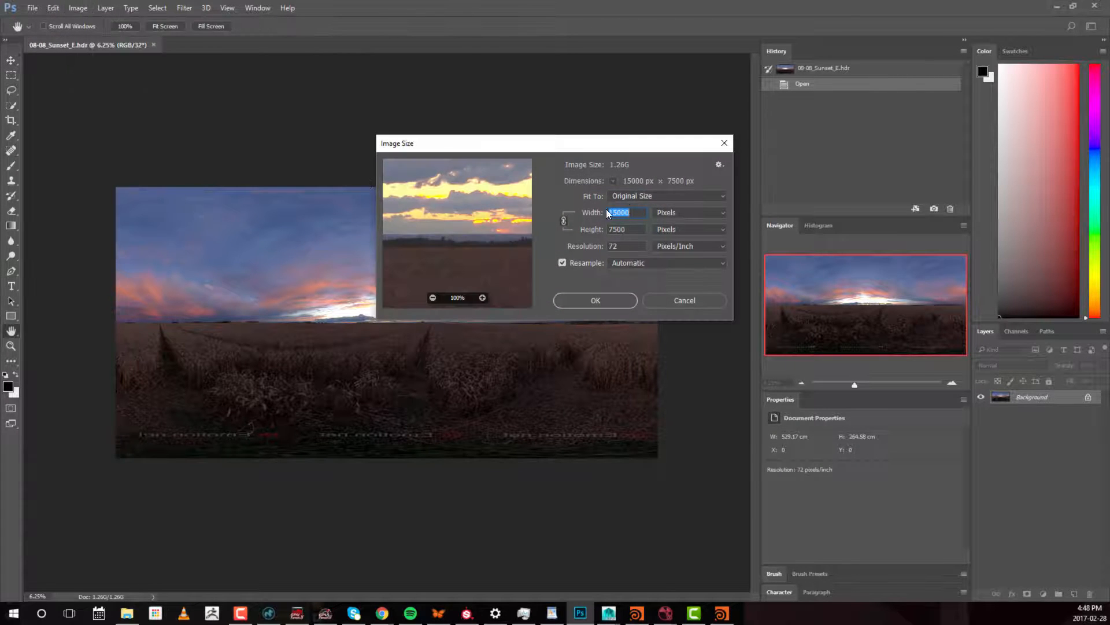
pyautogui.click(598, 234)
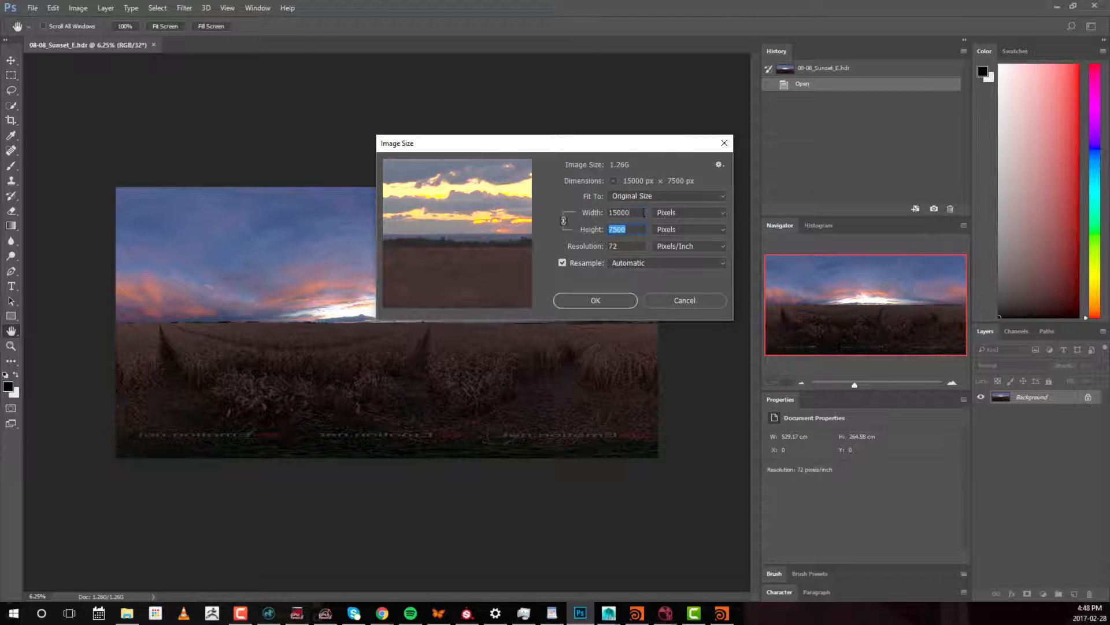
pyautogui.doubleClick(626, 212)
pyautogui.write('2048')
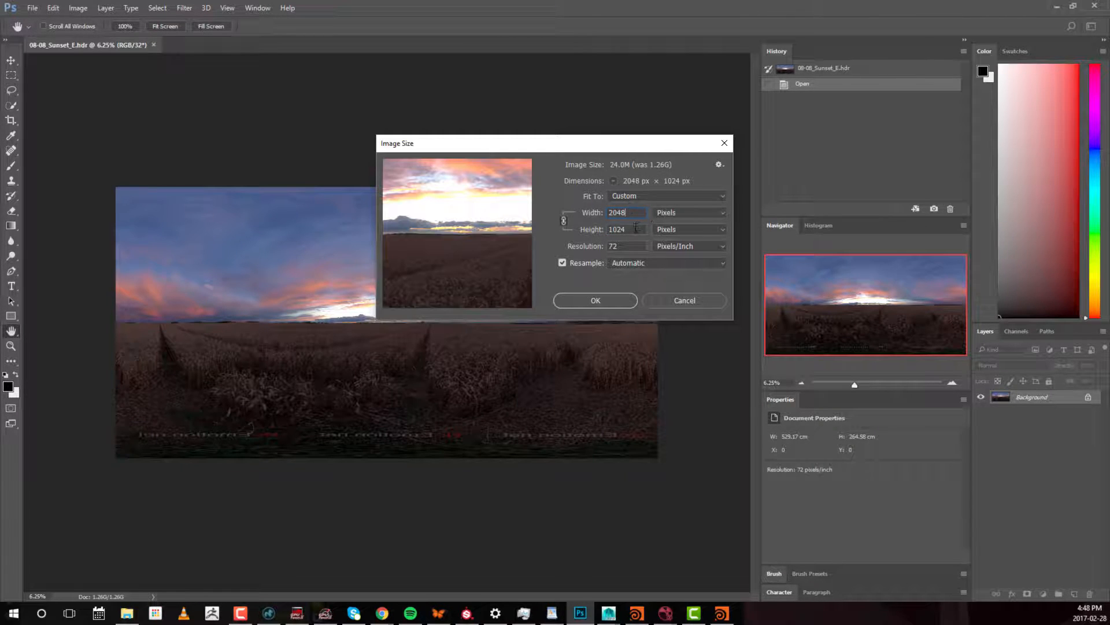
pyautogui.click(595, 300)
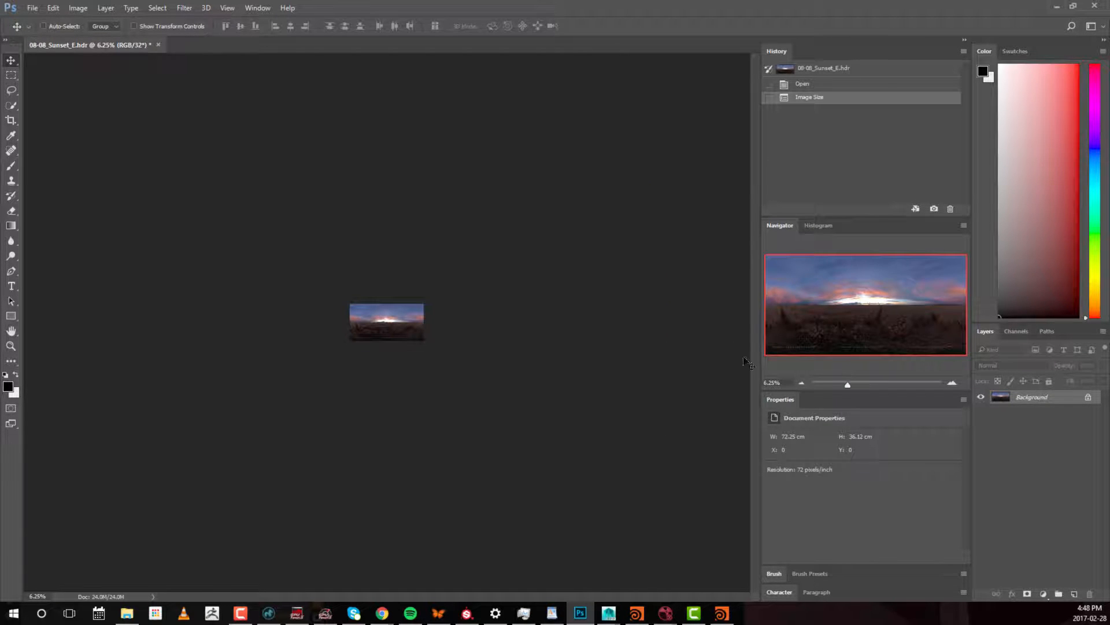
pyautogui.moveTo(952, 377); pyautogui.dragTo(952, 376)
pyautogui.moveTo(869, 303); pyautogui.dragTo(860, 303)
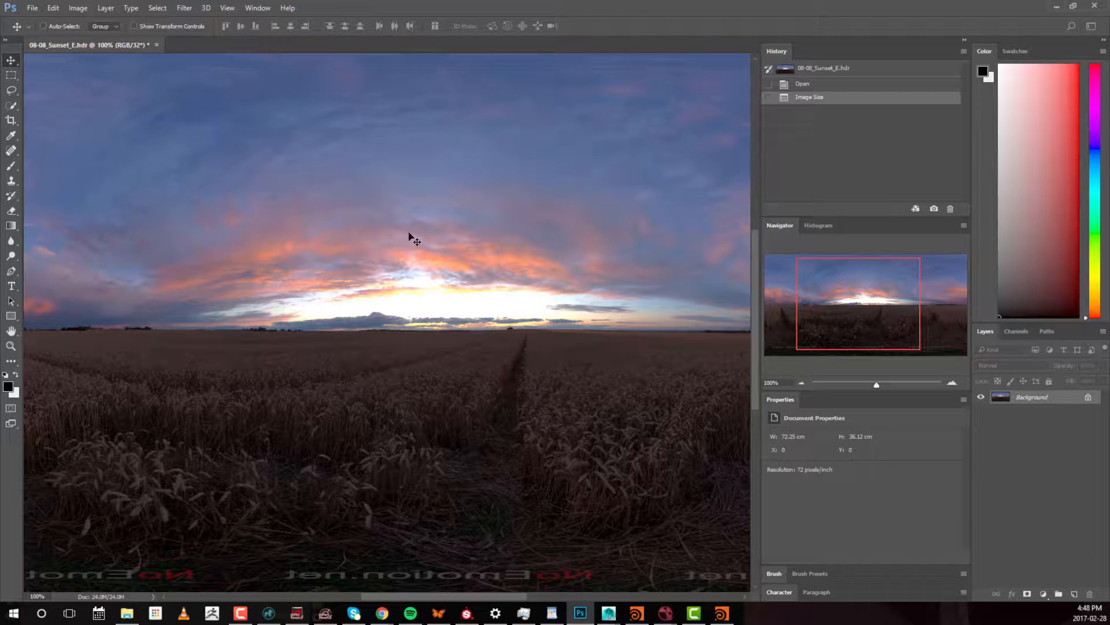
# - Save the image as 08-08_Sunset_E.hdr in Radiance format in Substance Painter 2/shelf/environments, replacing the existing file
pyautogui.click(33, 9)
pyautogui.click(62, 136)
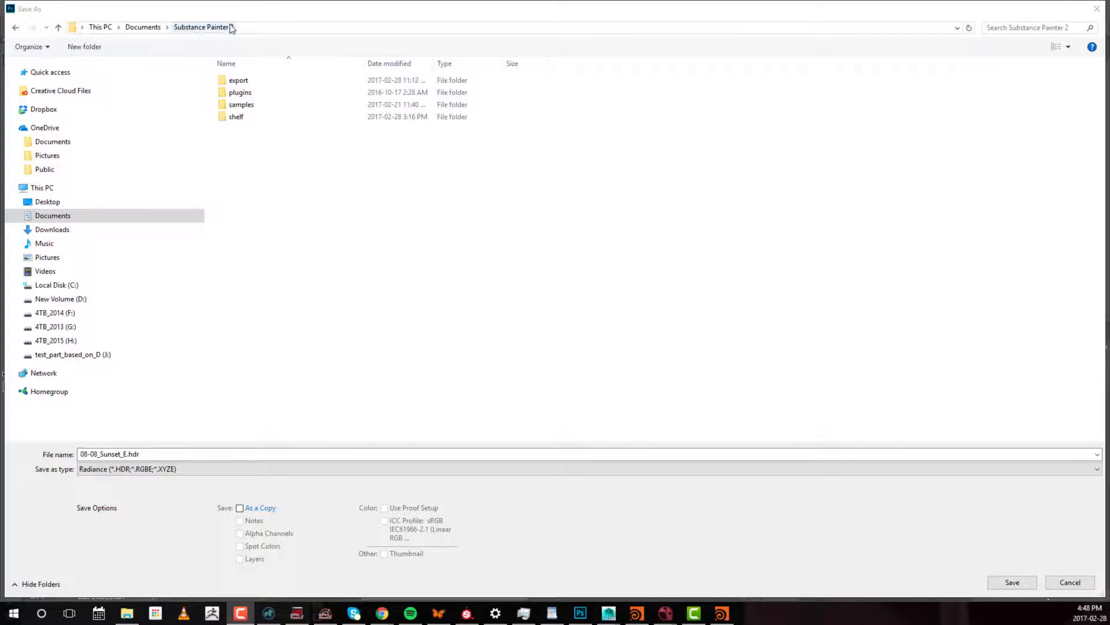
pyautogui.doubleClick(265, 116)
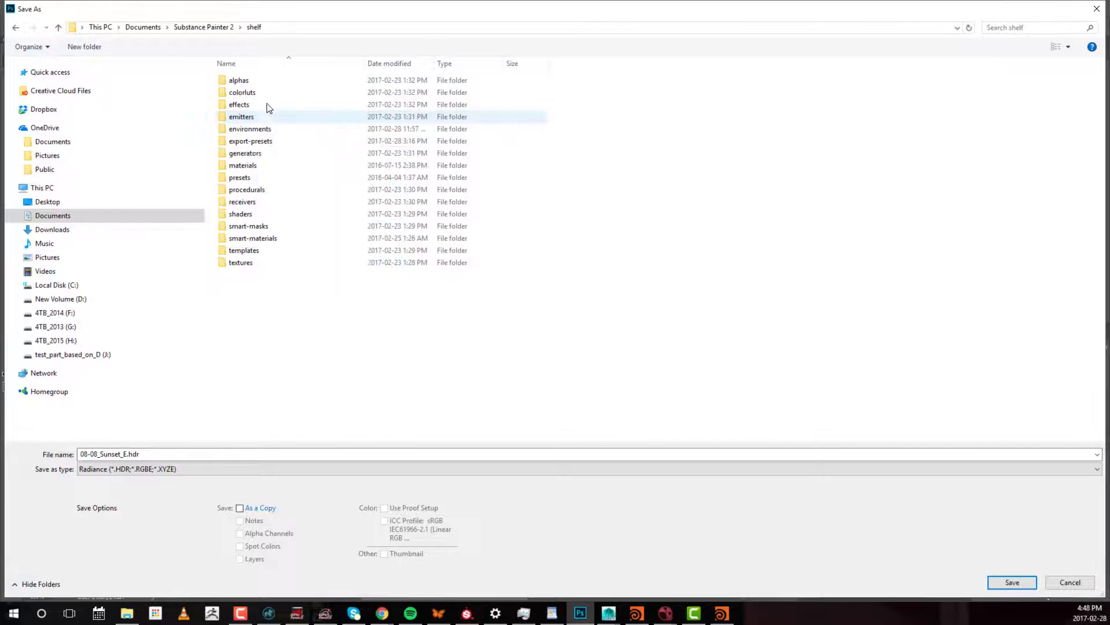
pyautogui.doubleClick(260, 129)
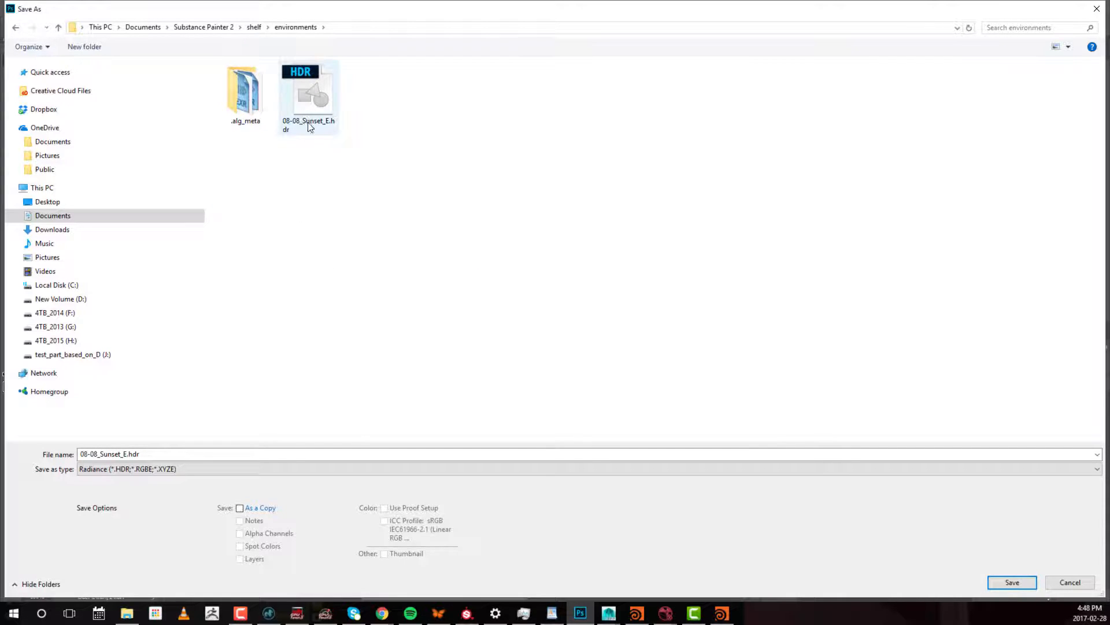
pyautogui.click(309, 103)
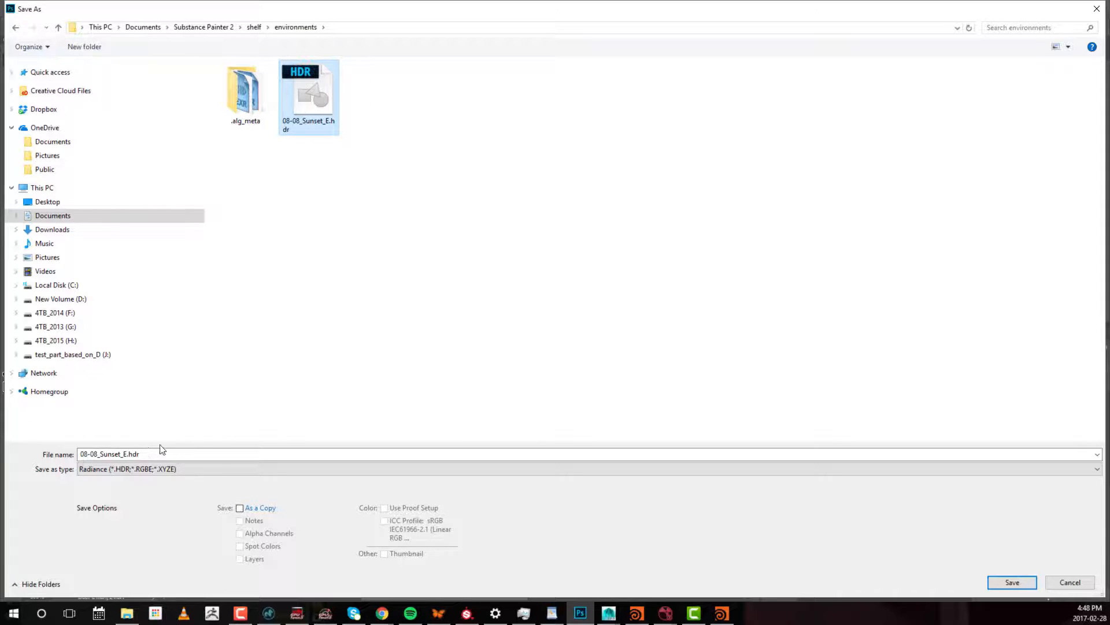
pyautogui.click(1004, 580)
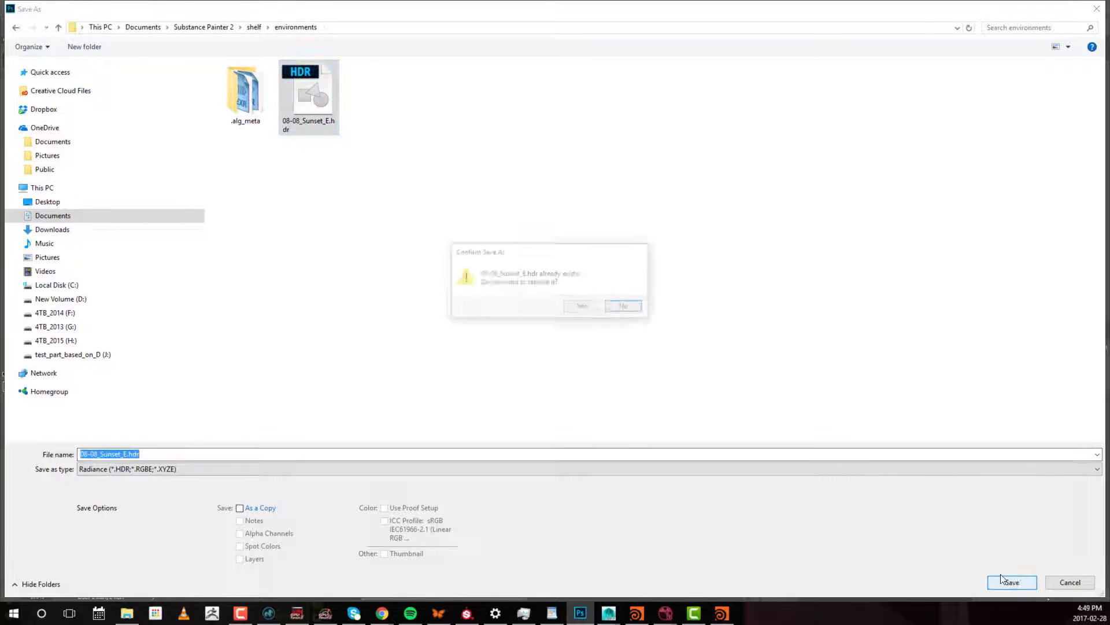
pyautogui.click(577, 307)
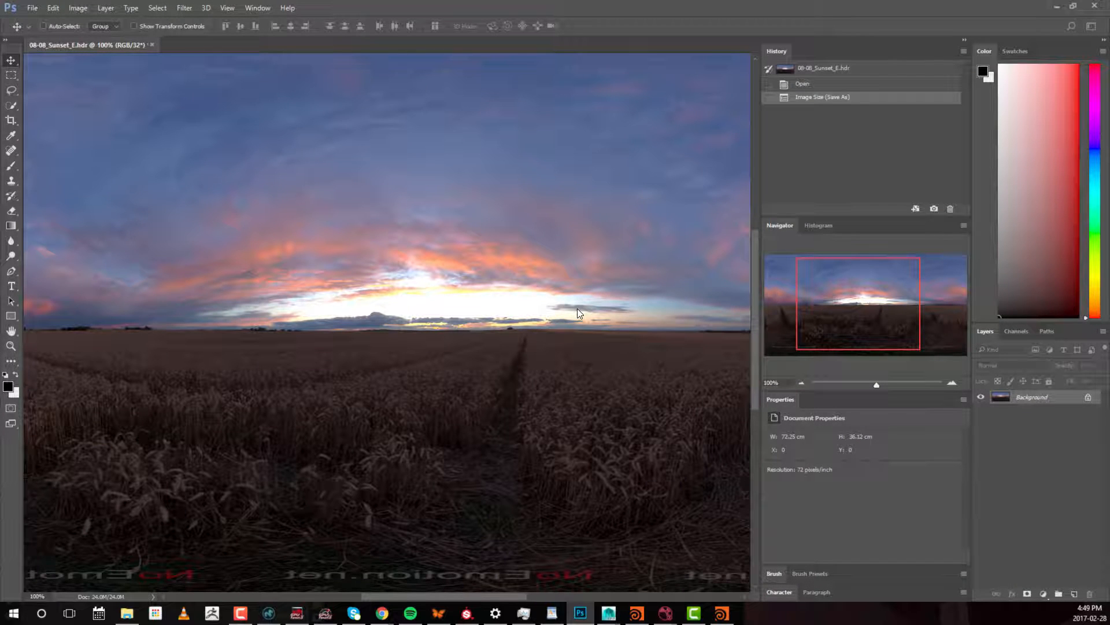
# - Switch to Substance Painter, list the shelf's environments and try to assign the first 08-08_Sunset_E as the viewer's environment map
pyautogui.click(467, 614)
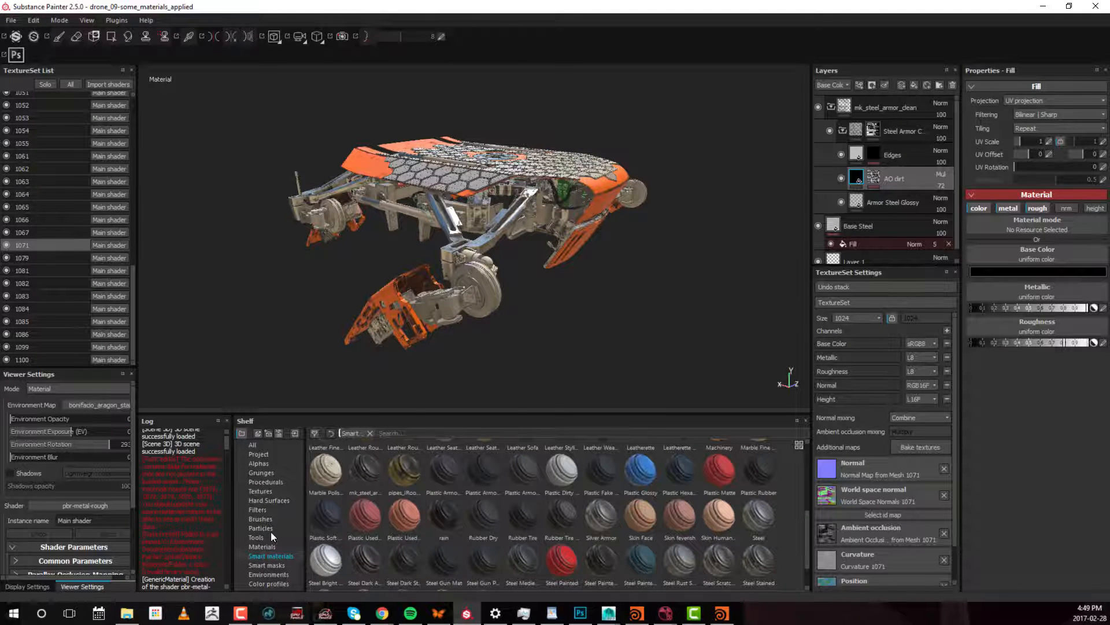
pyautogui.click(264, 573)
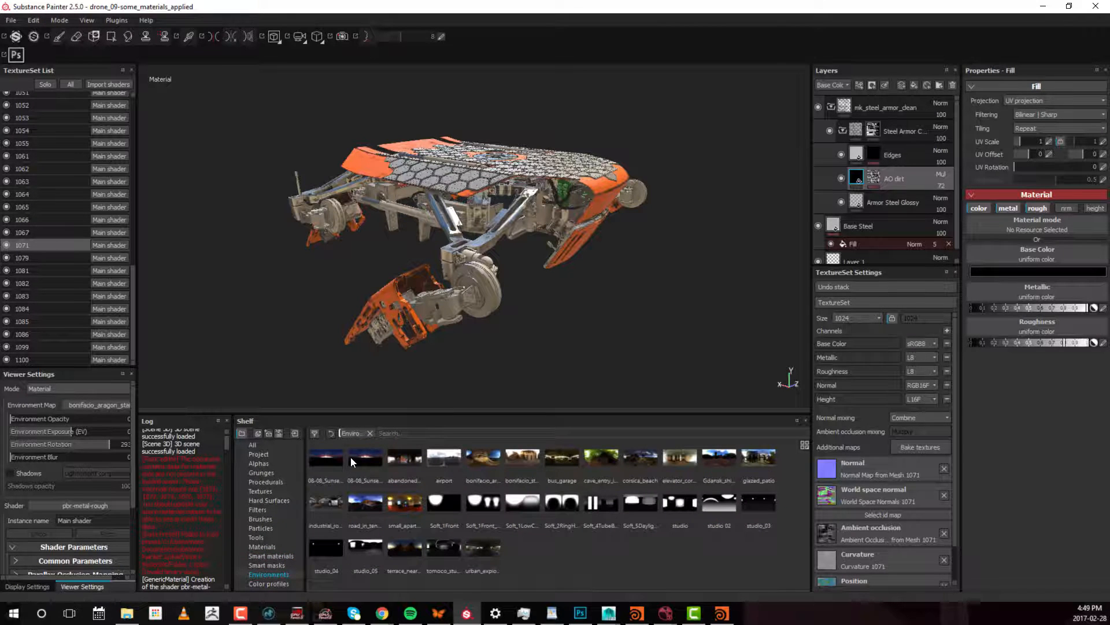
pyautogui.moveTo(340, 453)
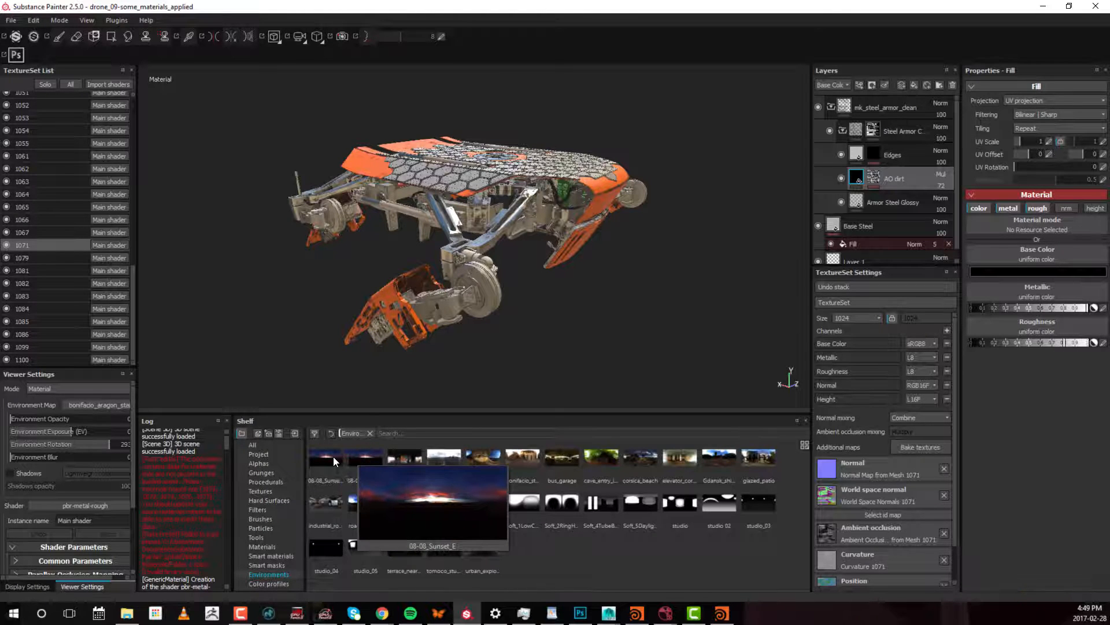
pyautogui.moveTo(373, 460)
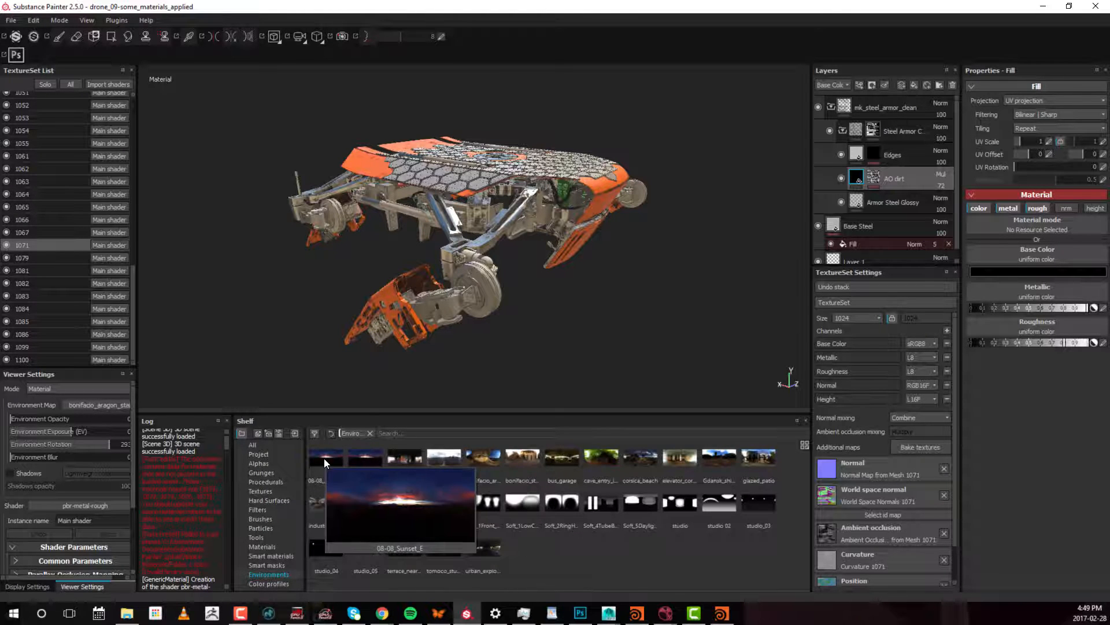
pyautogui.moveTo(323, 458); pyautogui.dragTo(40, 440)
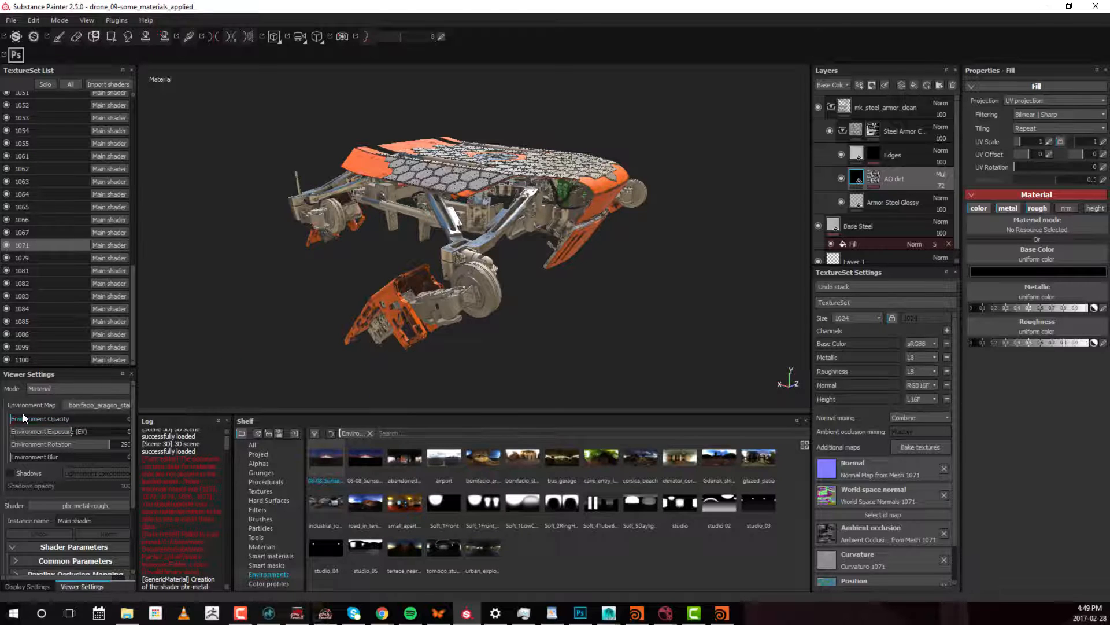
# - Raise the environment opacity to nearly full and set the viewer's environment map to 08-08_Sunset_E
pyautogui.moveTo(113, 418); pyautogui.dragTo(126, 418)
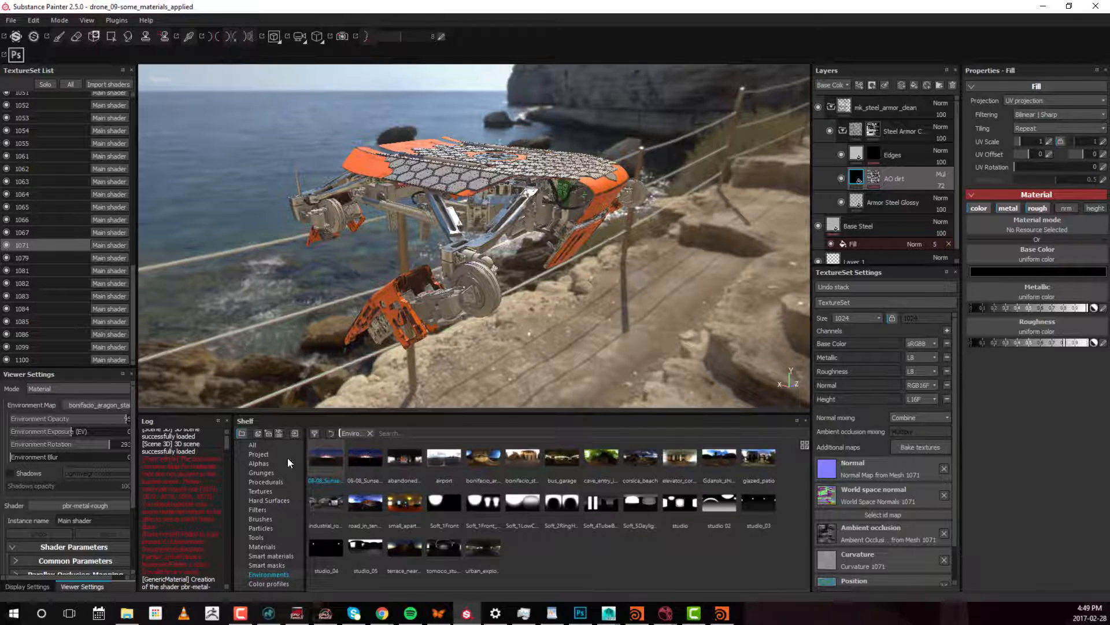
pyautogui.click(93, 407)
pyautogui.click(107, 434)
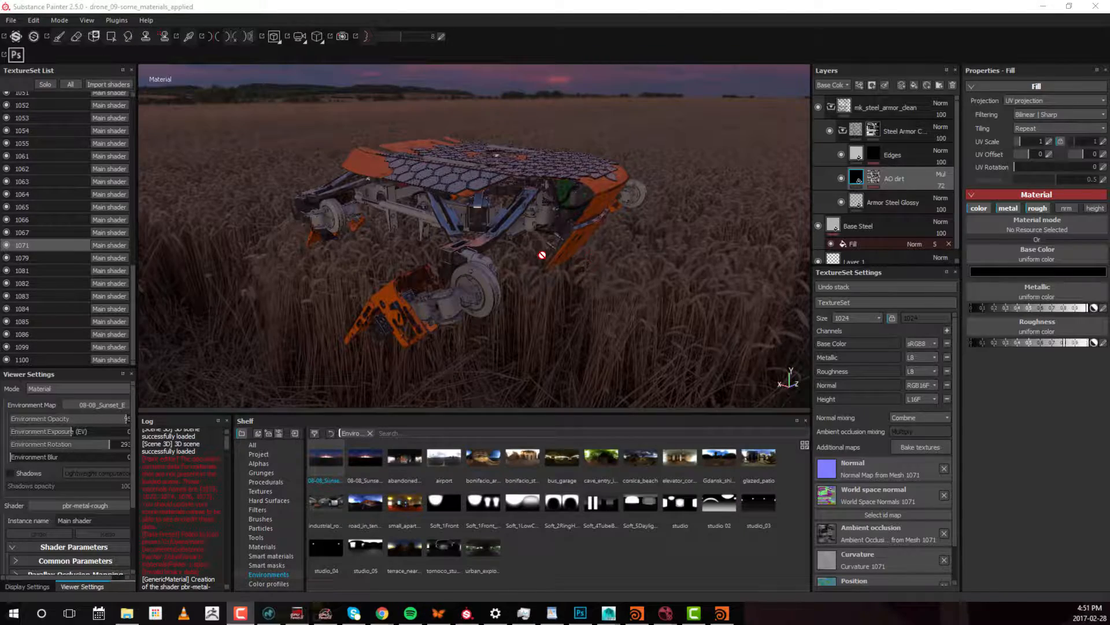
pyautogui.keyDown('alt'); pyautogui.moveTo(496, 246); pyautogui.dragTo(540, 256); pyautogui.keyUp('alt')
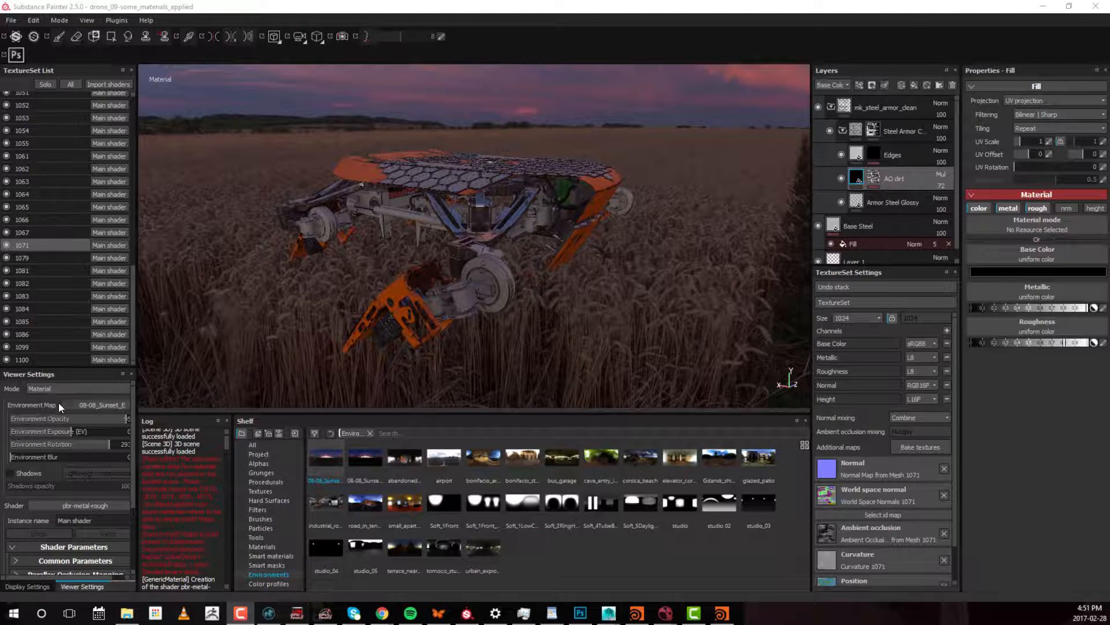
# - Switch the environment map to the second 08-08_Sunset_E entry and check the drone's lighting up close
pyautogui.click(95, 403)
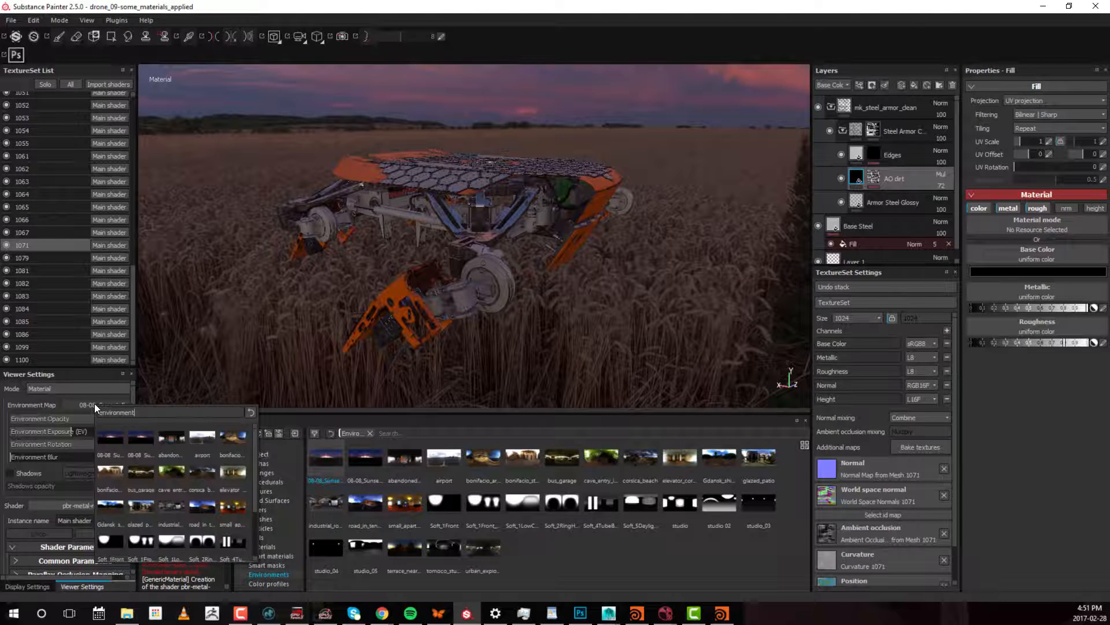
pyautogui.click(137, 435)
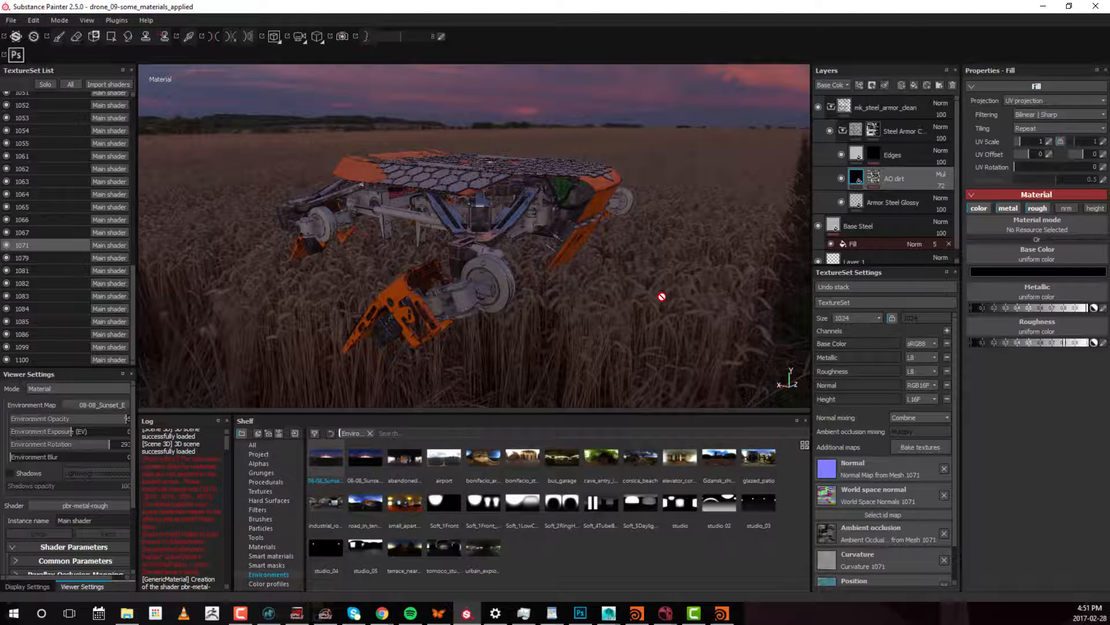
pyautogui.keyDown('alt'); pyautogui.moveTo(619, 322); pyautogui.dragTo(552, 254); pyautogui.keyUp('alt')
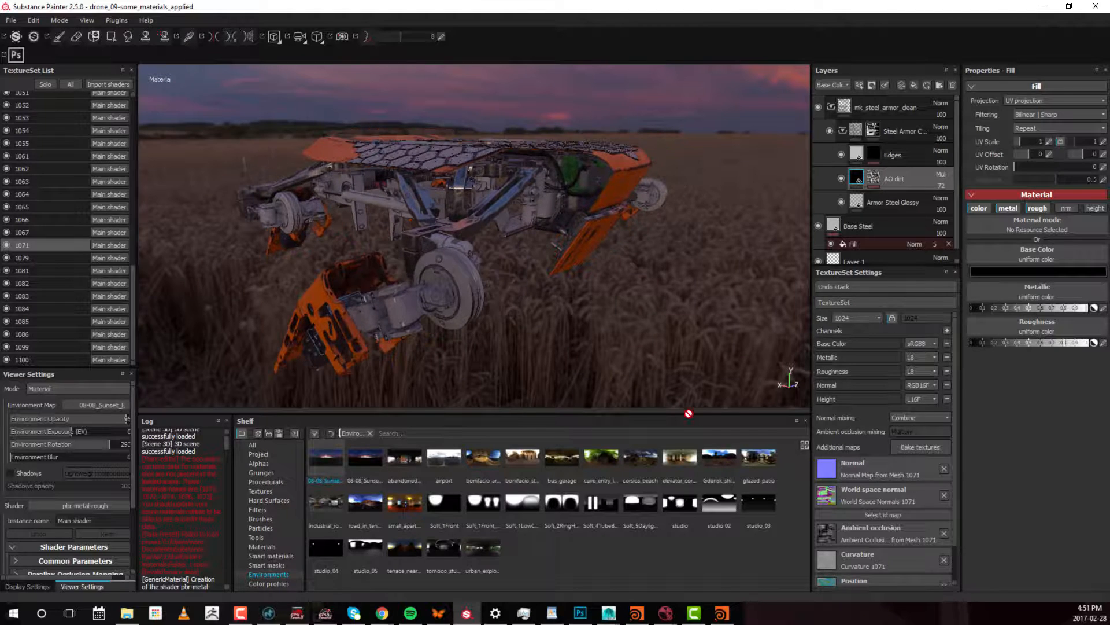
# - Rotate the environment to about 185 to match the Redshift IPR render and raise its exposure to about 0.29 EV
pyautogui.click(722, 613)
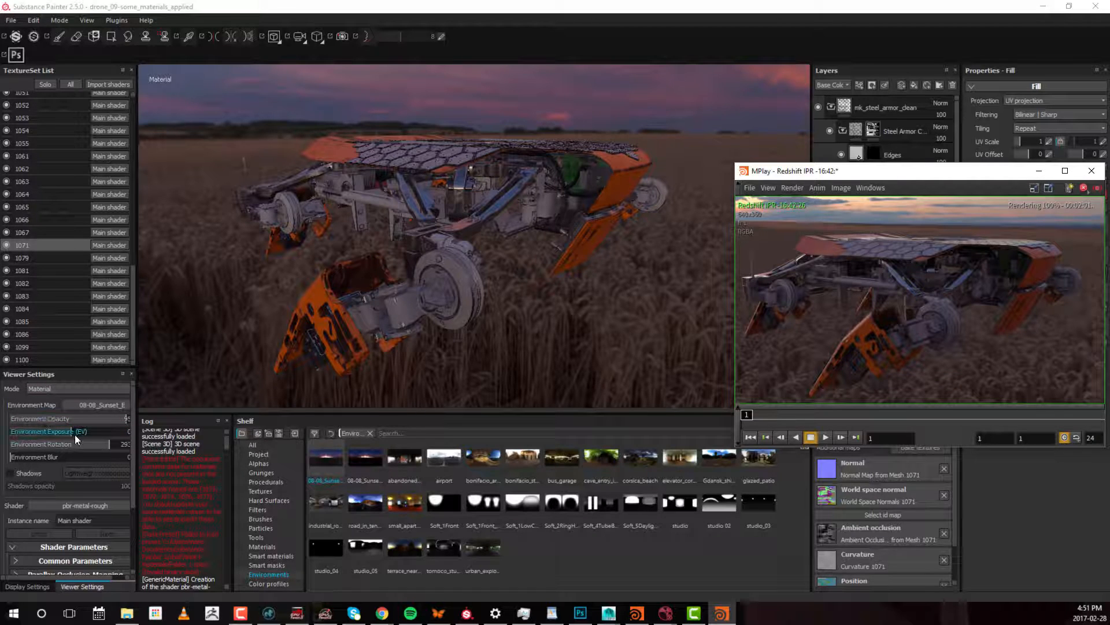
pyautogui.moveTo(115, 450)
pyautogui.mouseDown()
pyautogui.moveTo(62, 449)
pyautogui.moveTo(72, 449)
pyautogui.mouseUp()
pyautogui.click(712, 617)
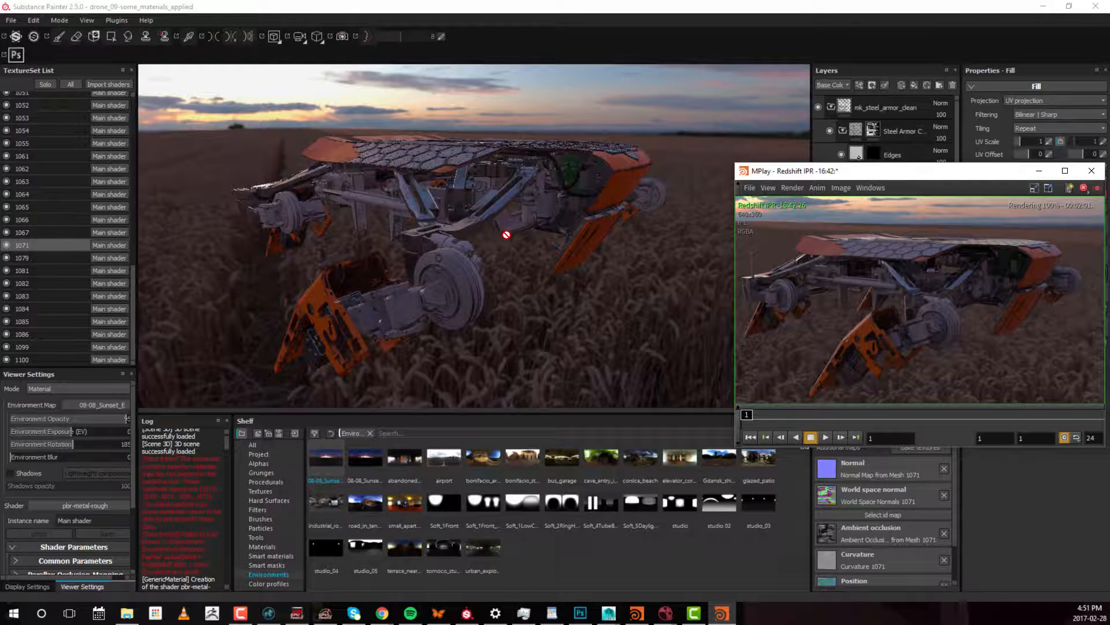
pyautogui.keyDown('alt'); pyautogui.moveTo(506, 233); pyautogui.dragTo(523, 240); pyautogui.keyUp('alt')
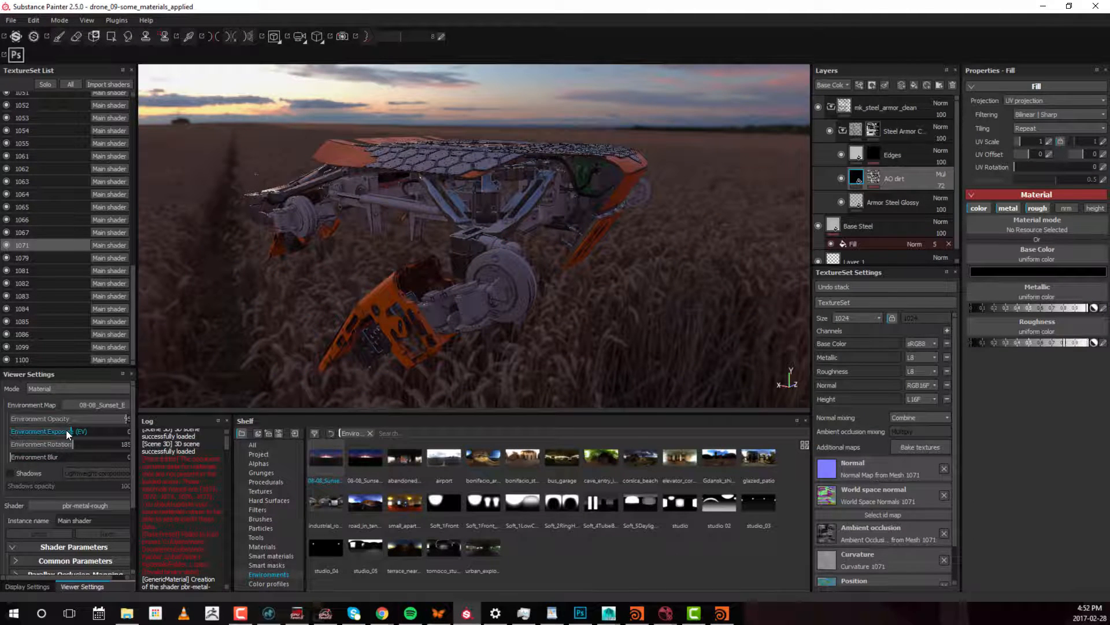
pyautogui.moveTo(71, 432); pyautogui.dragTo(74, 432)
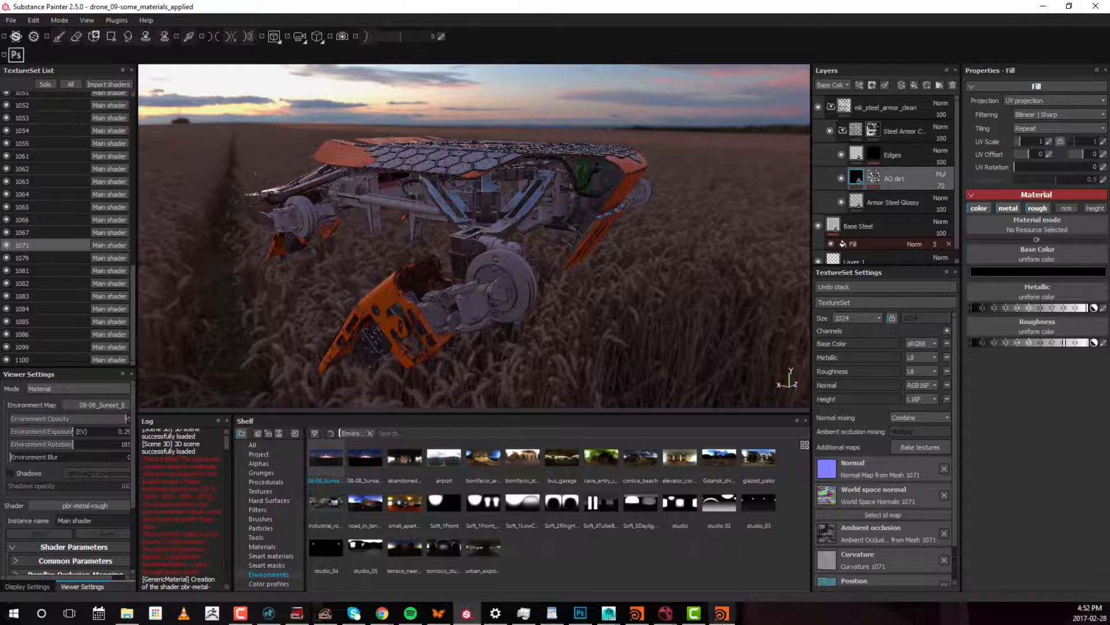
# - Bring up the Redshift IPR render beside the Painter viewport to compare the drone's lighting, and close it
pyautogui.click(721, 613)
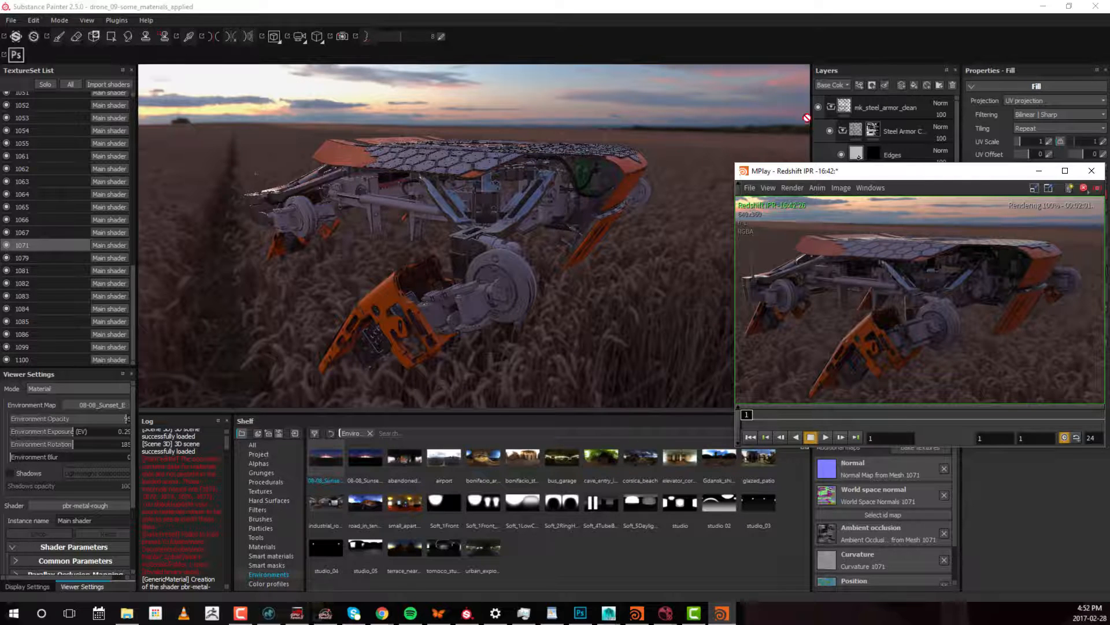
pyautogui.moveTo(916, 173); pyautogui.dragTo(854, 223)
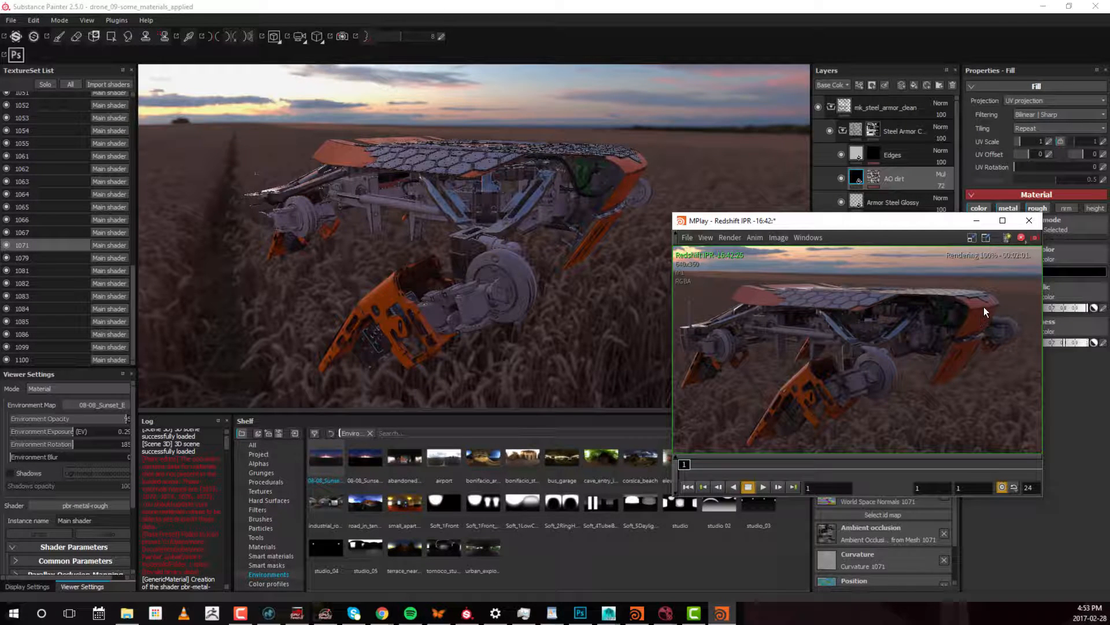
pyautogui.click(1021, 238)
pyautogui.click(1029, 220)
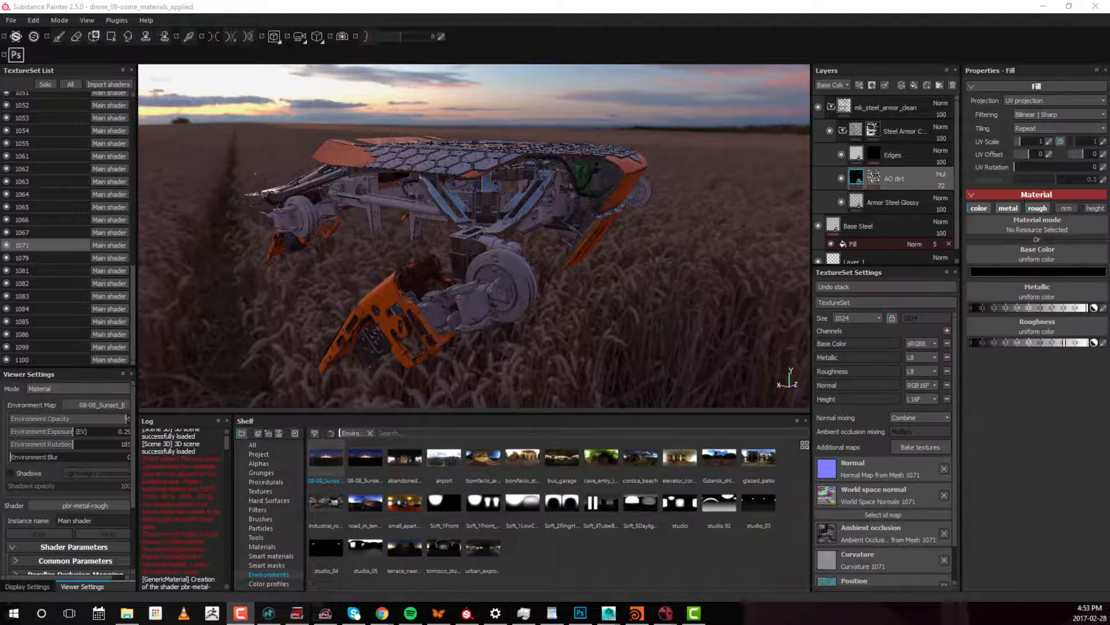
# - Switch to Houdini, go to the out network showing Redshift_ROP2's settings, and widen the window and parameter area
pyautogui.click(637, 613)
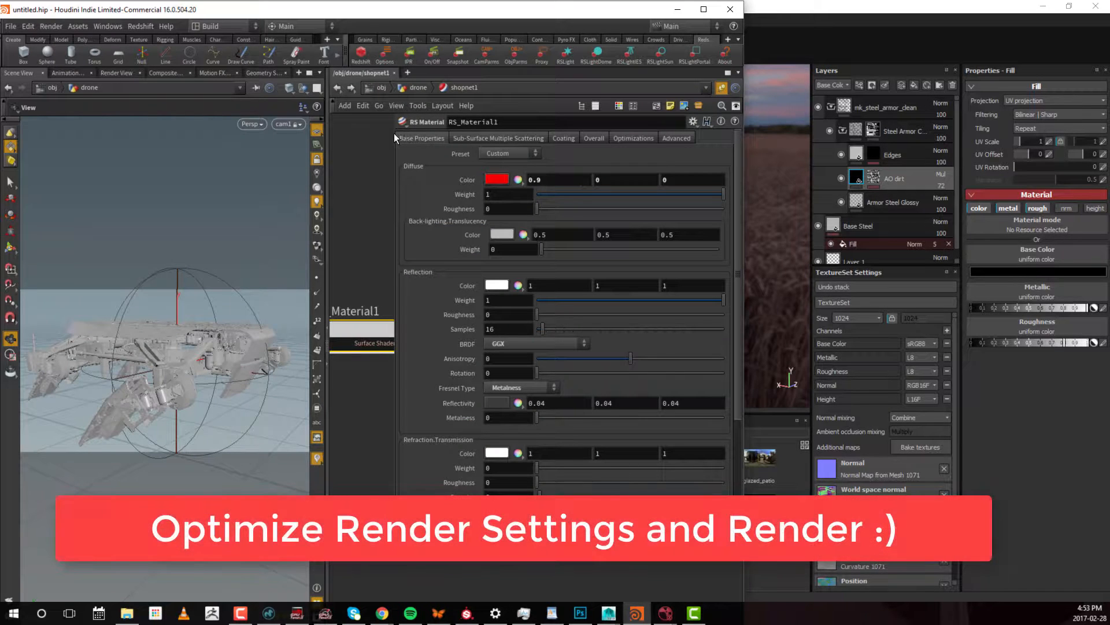
pyautogui.moveTo(394, 162); pyautogui.dragTo(513, 168)
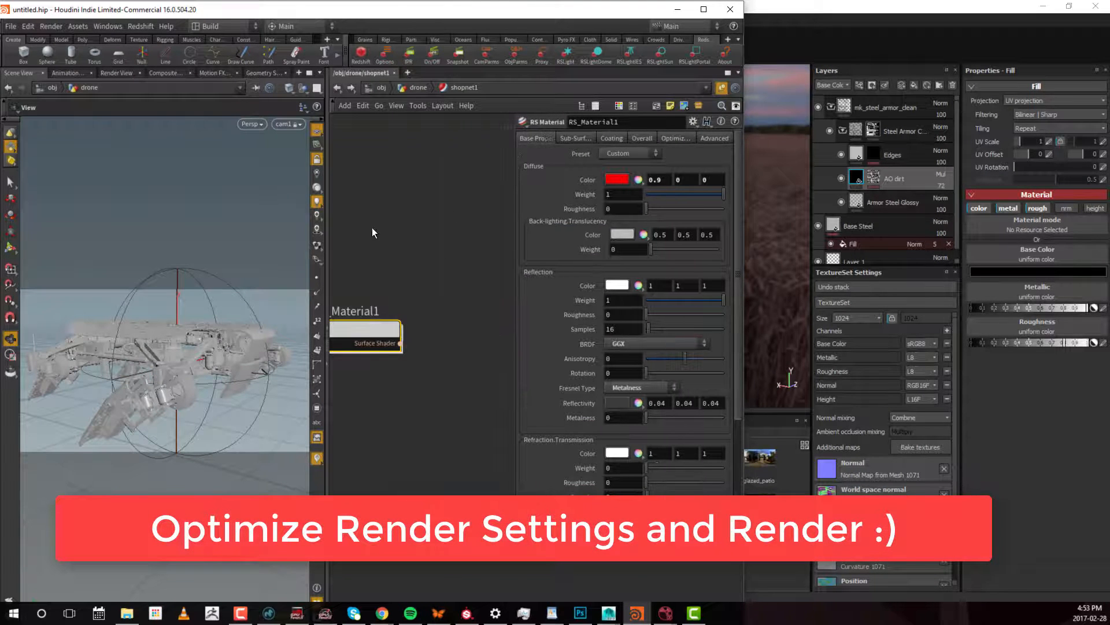
pyautogui.click(381, 88)
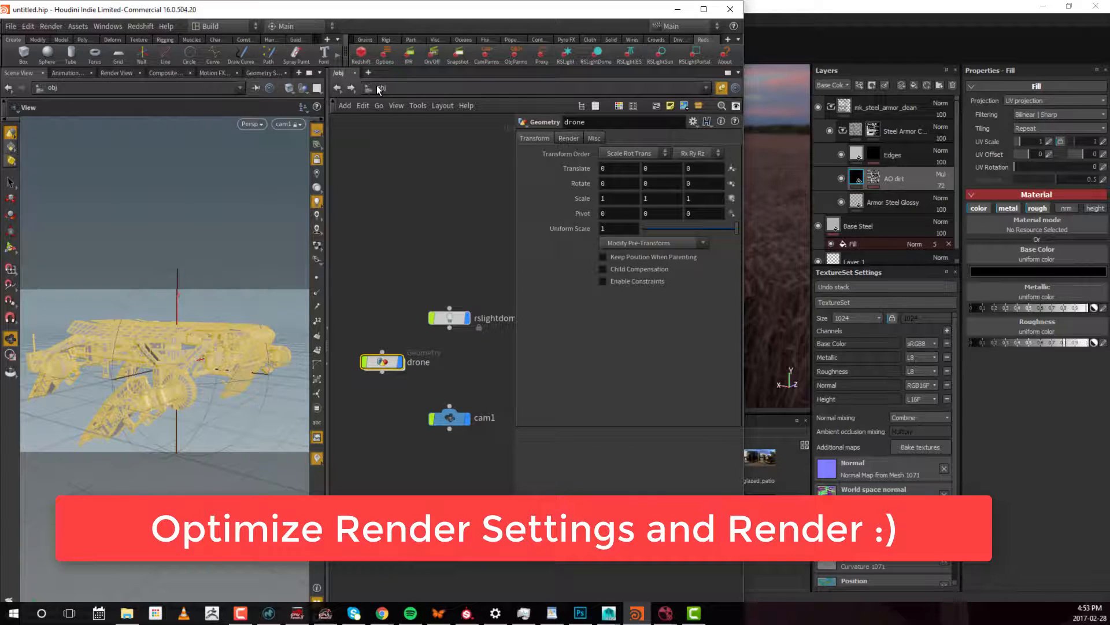
pyautogui.click(381, 87)
pyautogui.click(399, 163)
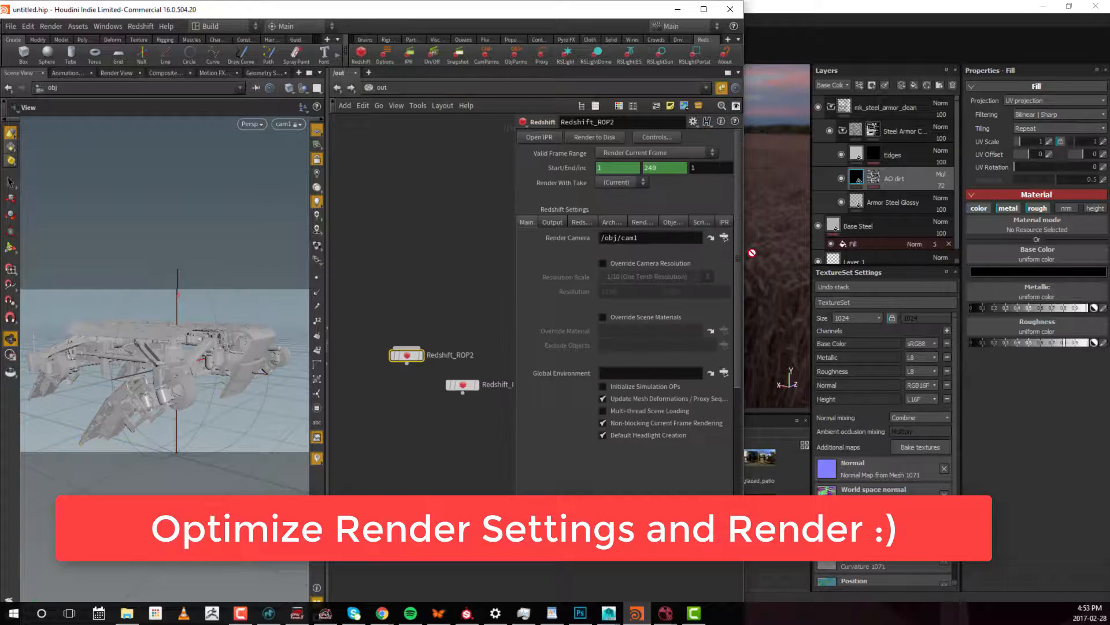
pyautogui.moveTo(744, 252); pyautogui.dragTo(1039, 251)
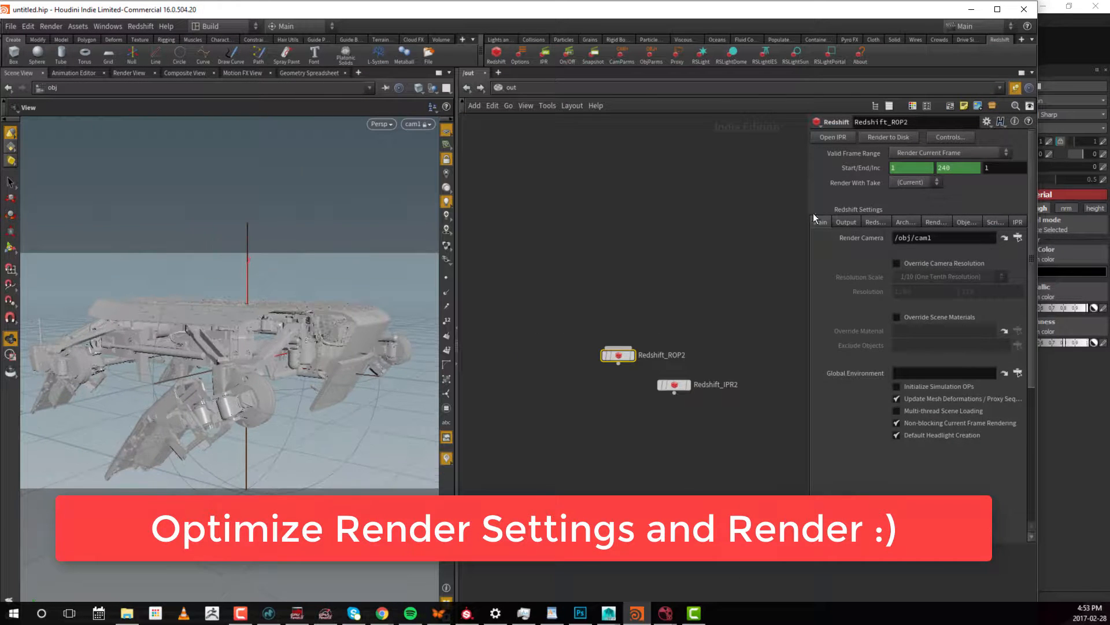
pyautogui.moveTo(812, 218); pyautogui.dragTo(692, 217)
pyautogui.moveTo(616, 284); pyautogui.dragTo(513, 261, button='middle')
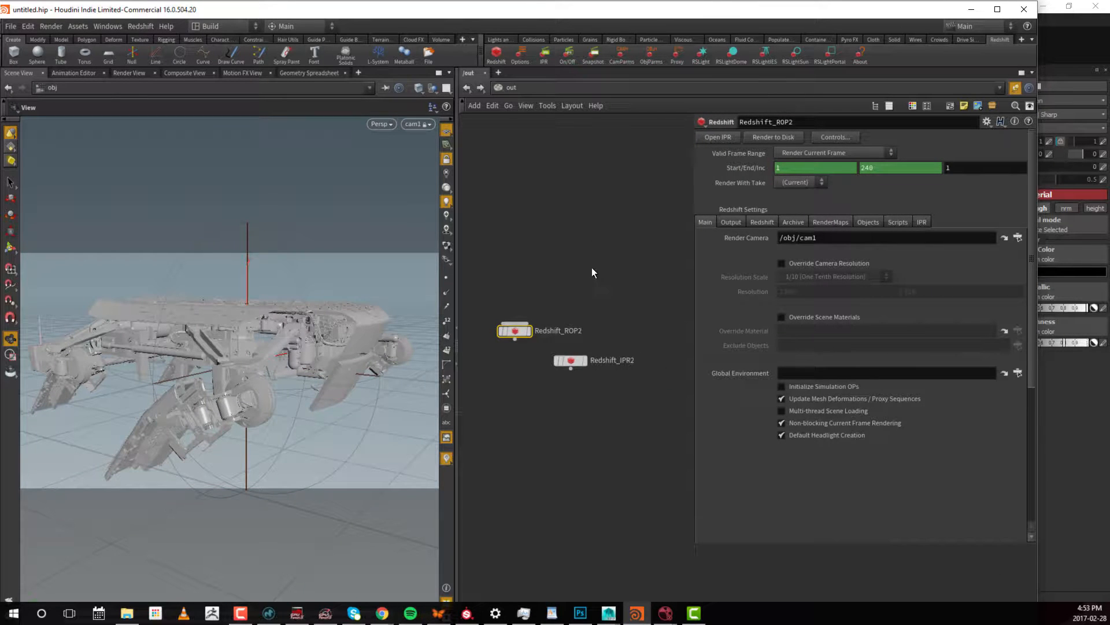
# - Set Redshift_ROP2's IPR resolution override to a user-specified 1920 by 1080
pyautogui.click(922, 223)
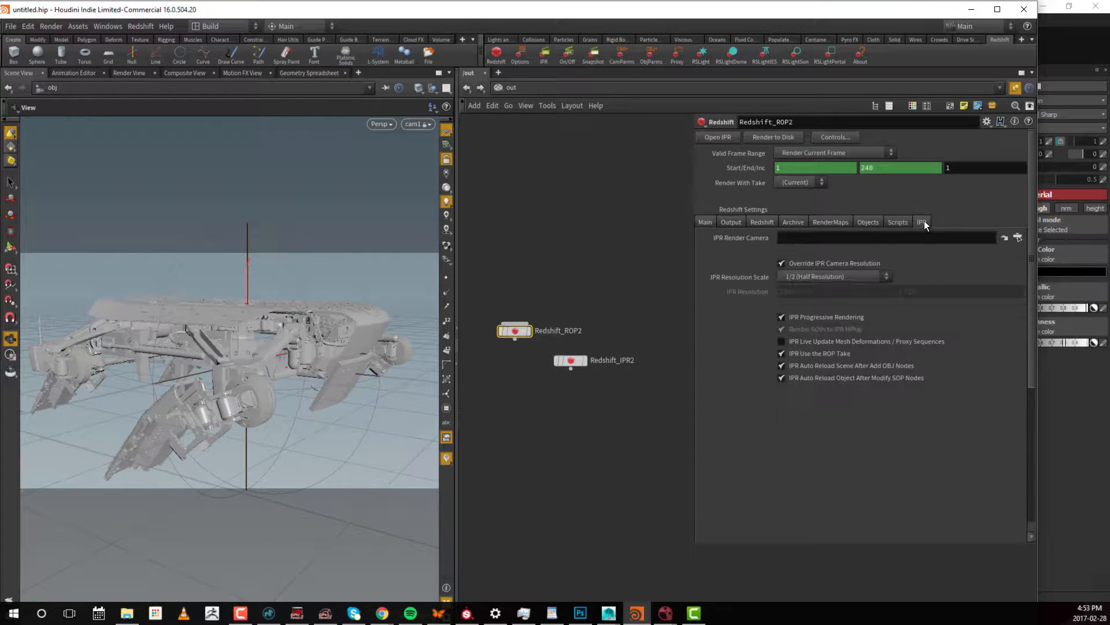
pyautogui.click(834, 262)
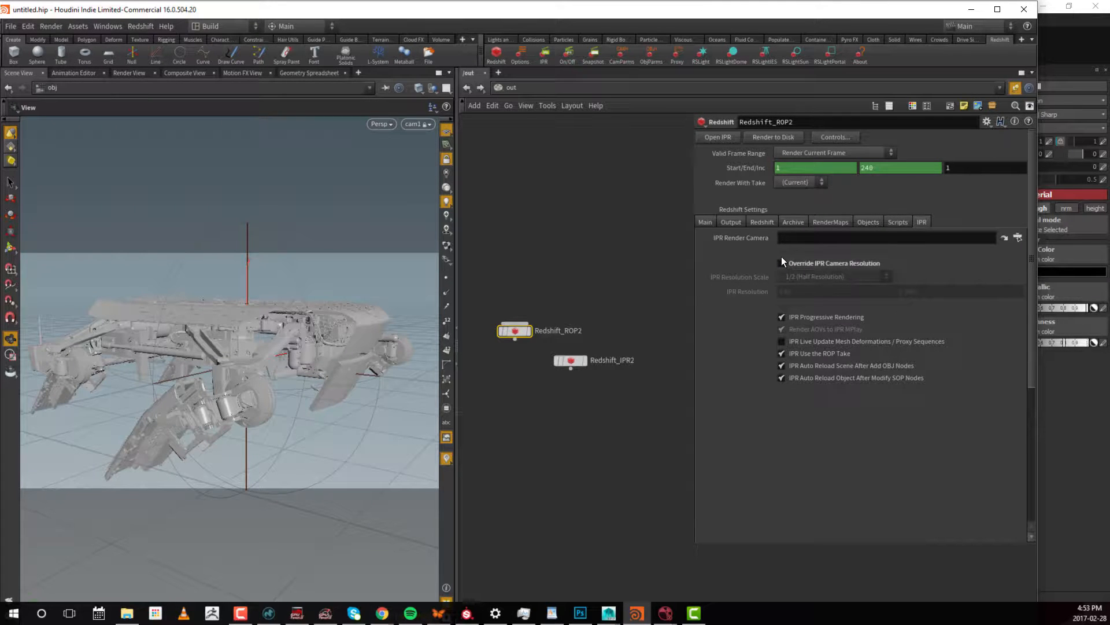
pyautogui.click(817, 276)
pyautogui.click(807, 366)
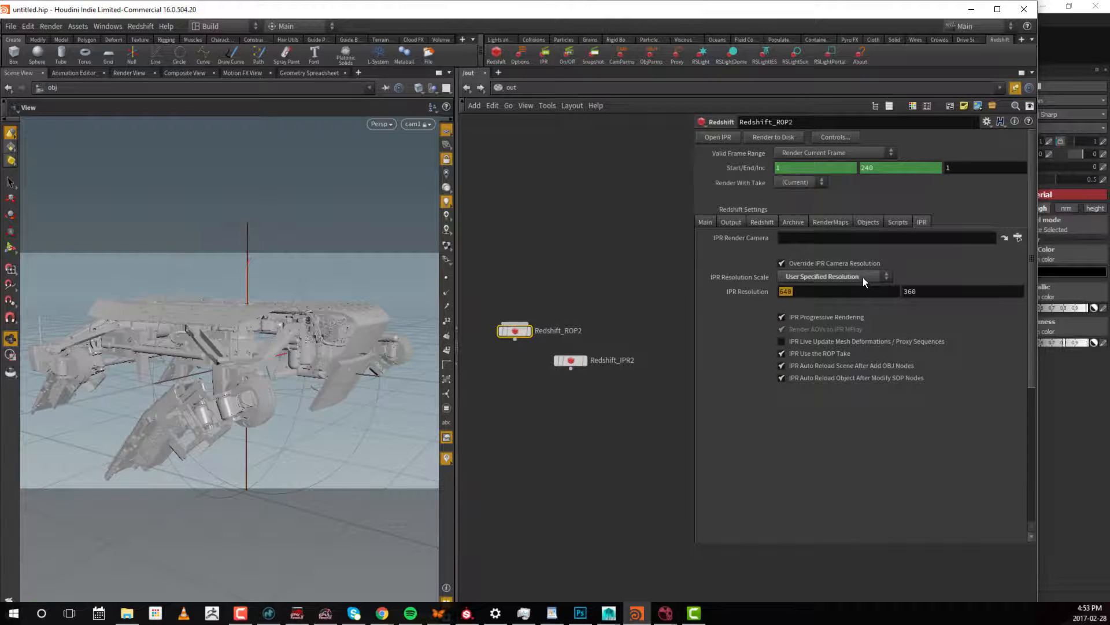
pyautogui.write('1920')
pyautogui.press('Tab')
pyautogui.write('10780')
pyautogui.press('BackSpace')
pyautogui.press('BackSpace')
pyautogui.press('BackSpace')
pyautogui.write('80')
pyautogui.press('Return')
# - Set the ROP's ray reserved memory to about 1972, max CPU texture cache to 16384 and max GPU texture cache to about 636
pyautogui.click(758, 224)
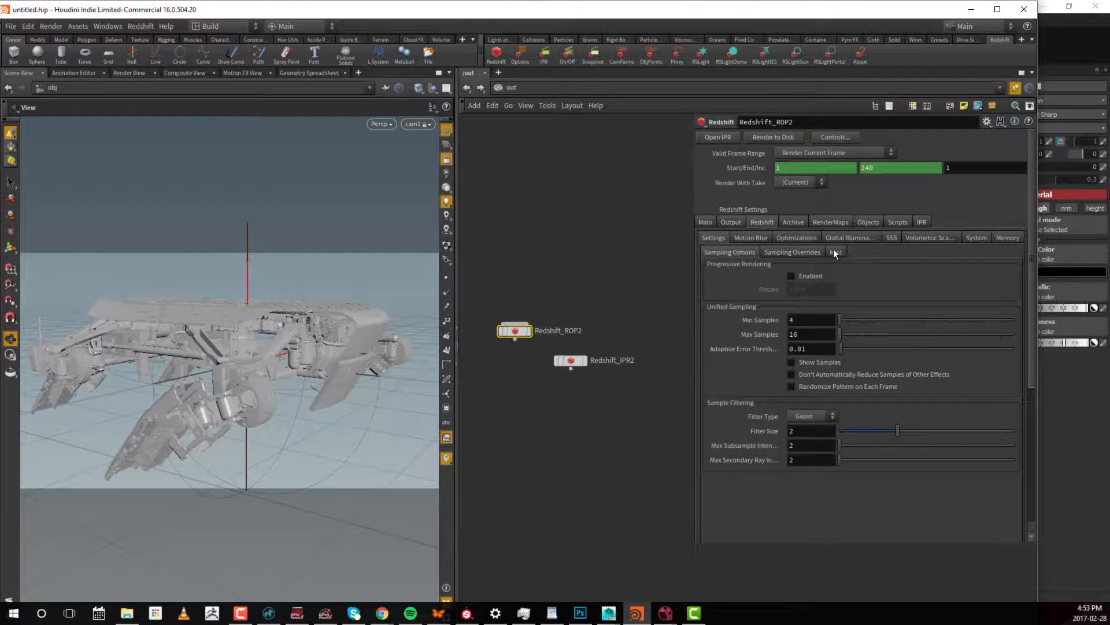
pyautogui.click(1007, 237)
pyautogui.moveTo(856, 338); pyautogui.dragTo(925, 339)
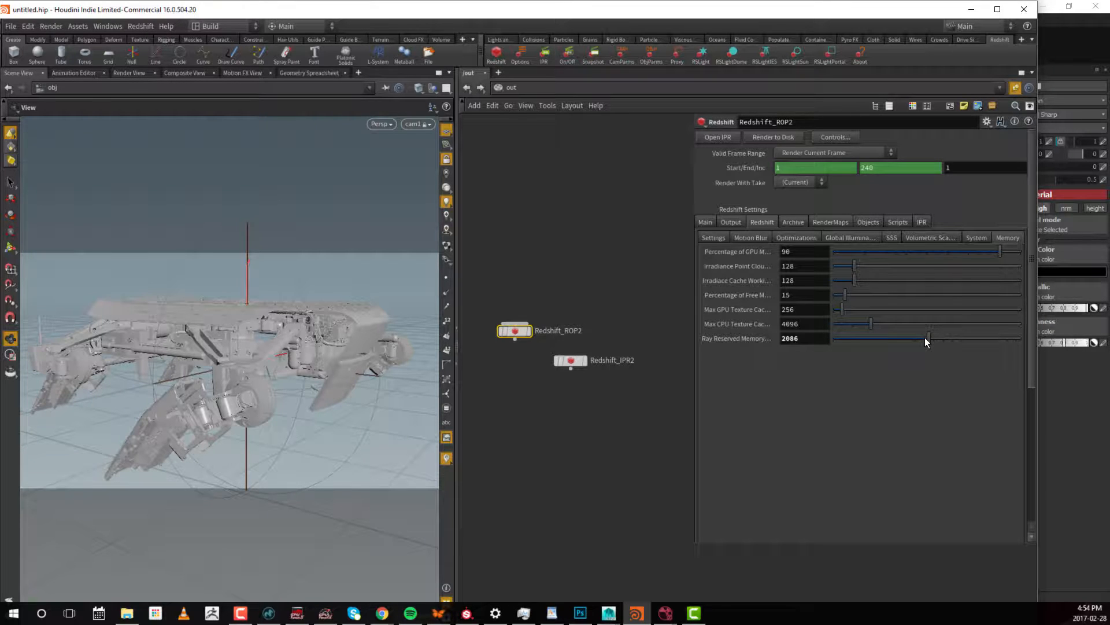
pyautogui.moveTo(925, 338)
pyautogui.mouseDown()
pyautogui.moveTo(897, 341)
pyautogui.moveTo(924, 338)
pyautogui.mouseUp()
pyautogui.click(888, 322)
pyautogui.moveTo(850, 309); pyautogui.dragTo(860, 307)
# - Raise the percentage of free memory to about 18, irradiance cache working memory to about 190 and irradiance point cloud memory to about 200
pyautogui.click(852, 295)
pyautogui.click(865, 280)
pyautogui.click(874, 266)
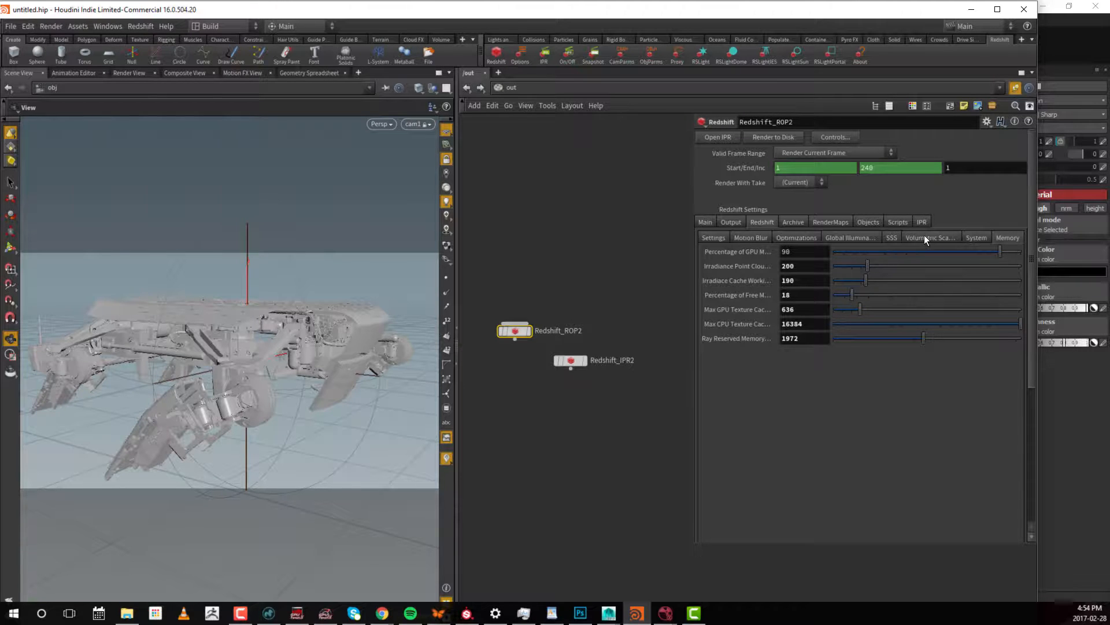
# - Set the ROP's primary global illumination engine to Brute force and choose a secondary GI engine
pyautogui.click(977, 238)
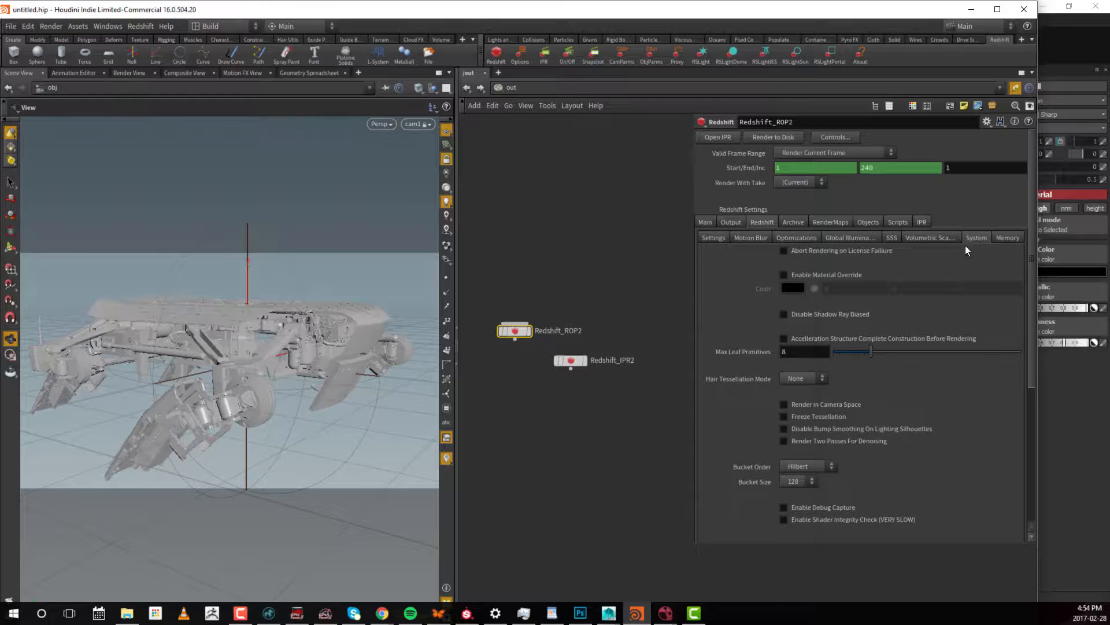
pyautogui.click(848, 237)
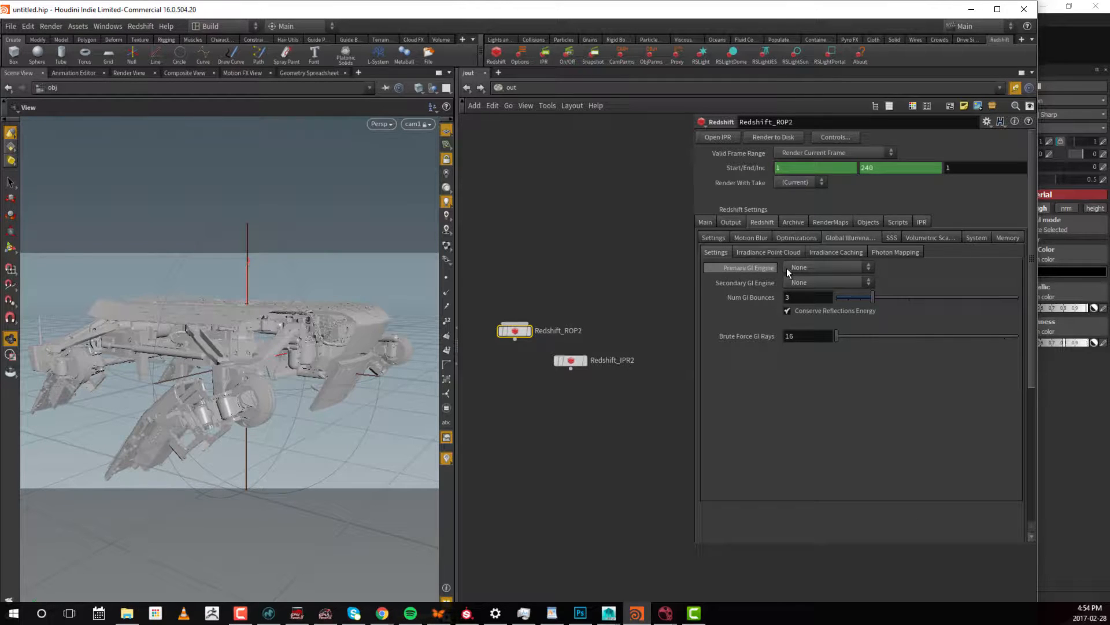
pyautogui.click(798, 268)
pyautogui.click(813, 321)
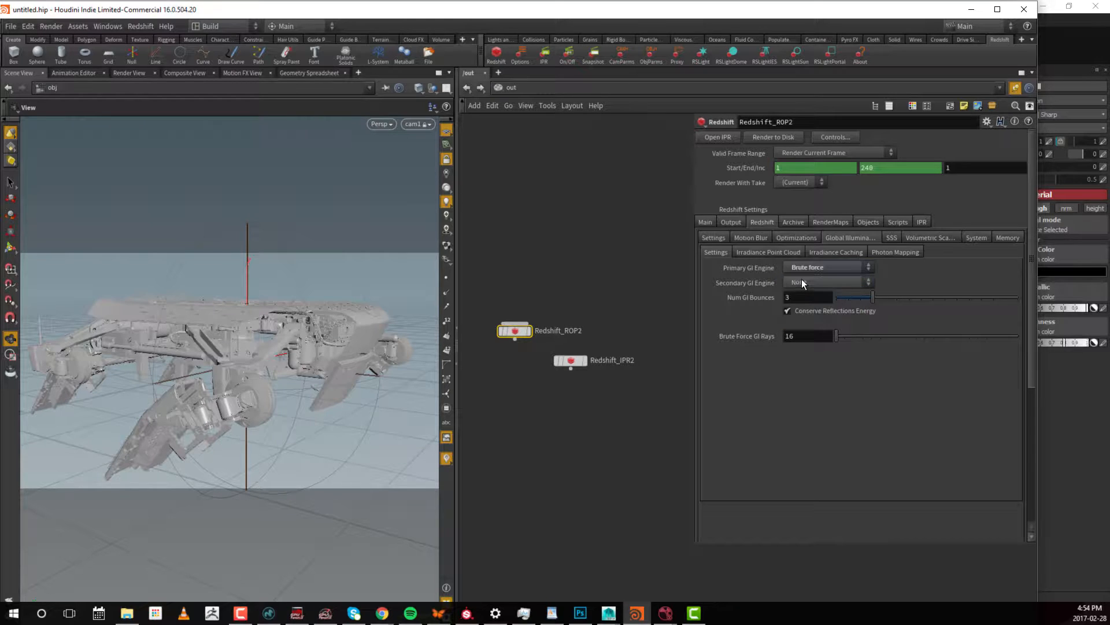
pyautogui.click(802, 282)
pyautogui.click(804, 338)
# - Review the ROP's trace depth optimization and motion blur settings
pyautogui.click(790, 238)
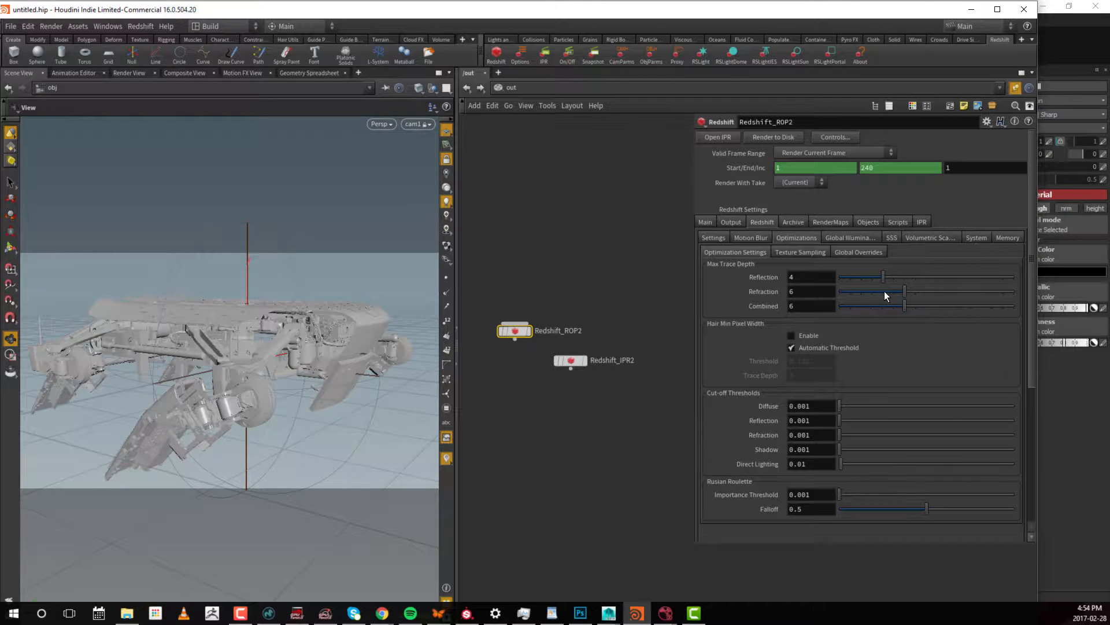
pyautogui.moveTo(890, 290); pyautogui.dragTo(640, 297)
pyautogui.click(750, 237)
# - Set unified sampling to 12 minimum and 128 maximum samples with an adaptive error threshold of 0.004
pyautogui.click(710, 239)
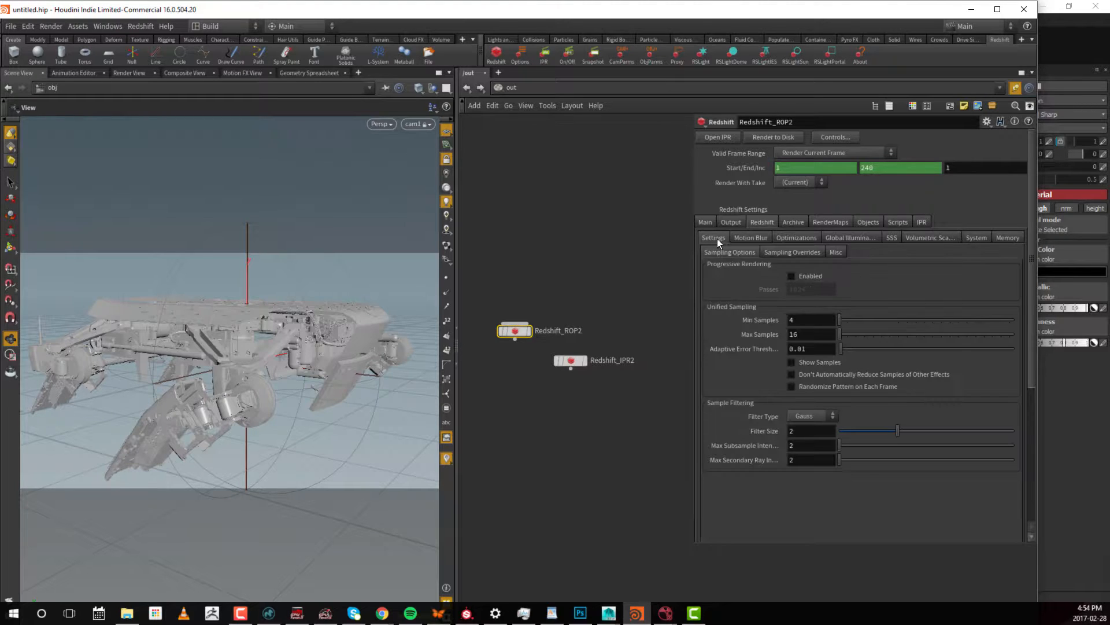
pyautogui.doubleClick(809, 321)
pyautogui.moveTo(793, 320); pyautogui.dragTo(765, 322)
pyautogui.click(800, 316)
pyautogui.click(820, 321)
pyautogui.press('BackSpace')
pyautogui.write('12')
pyautogui.press('Tab')
pyautogui.write('128')
pyautogui.press('Return')
pyautogui.press('Tab')
pyautogui.click(824, 348)
pyautogui.press('BackSpace')
pyautogui.write('04')
# - Try overriding the render camera's resolution with the User Specified Resolution option in the ROP's main settings
pyautogui.click(929, 223)
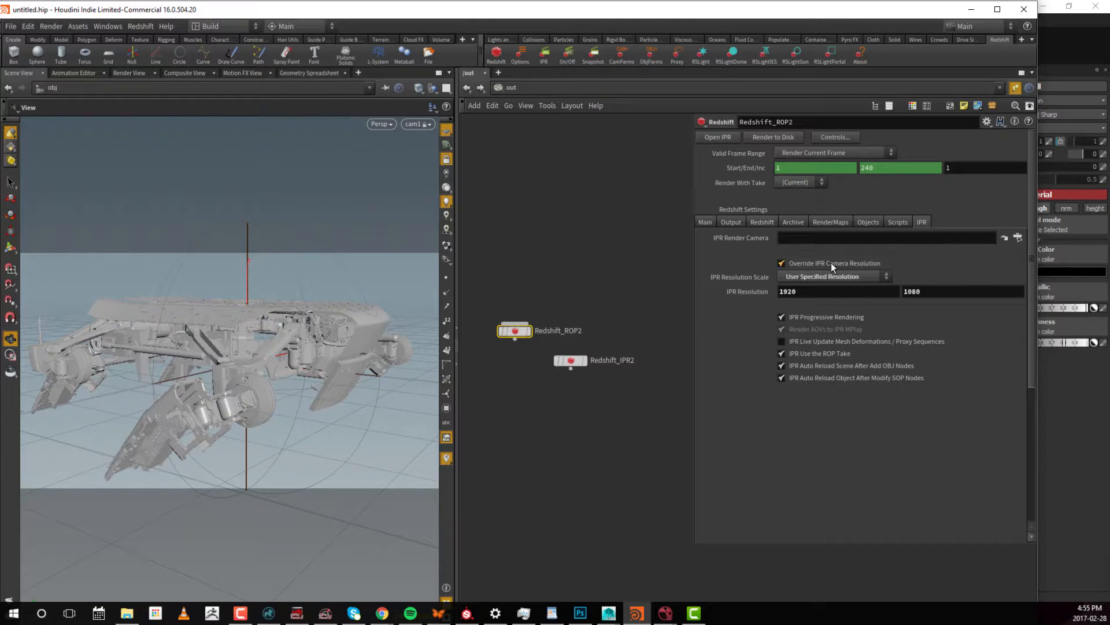
pyautogui.click(707, 223)
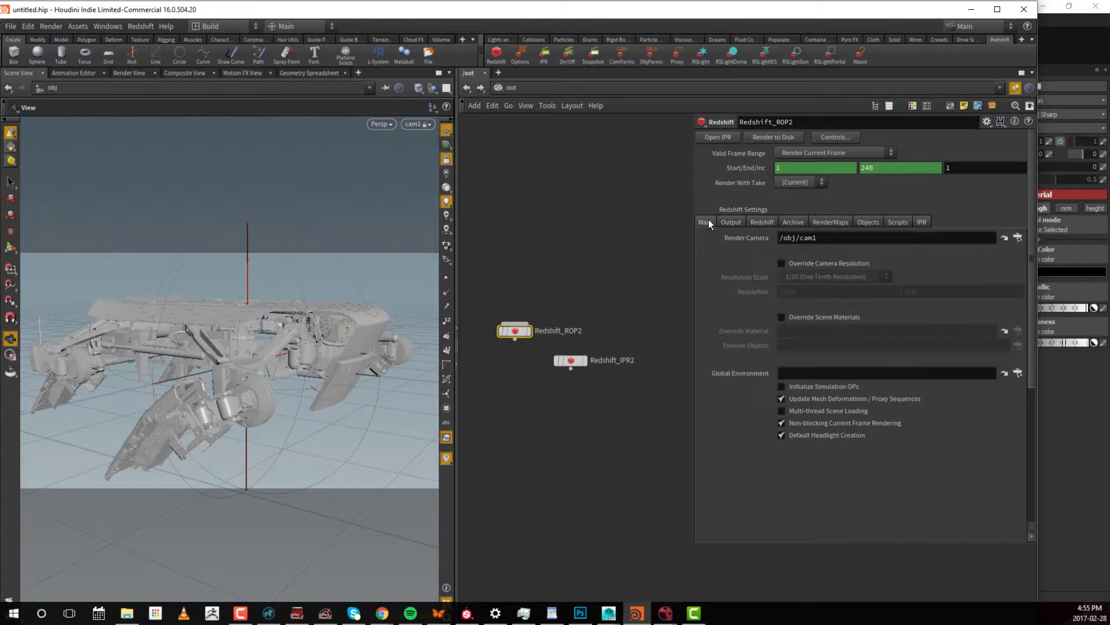
pyautogui.click(782, 263)
pyautogui.click(811, 275)
pyautogui.click(813, 366)
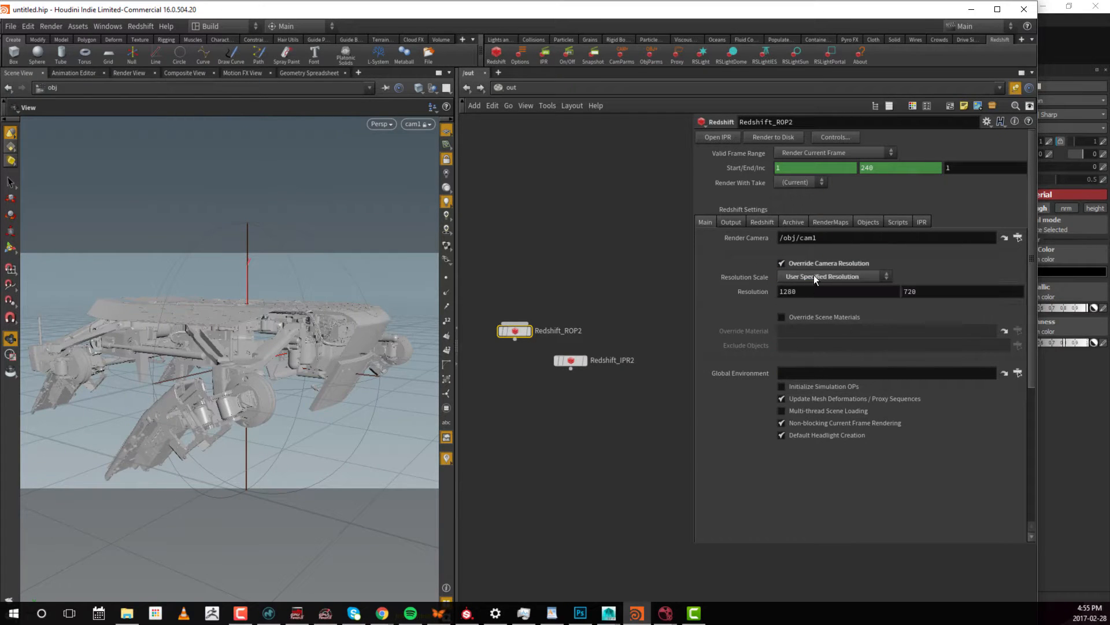
pyautogui.click(783, 264)
# - Look over the quality and frame range overrides in Redshift_ROP2's render controls, and cancel without rendering
pyautogui.click(828, 137)
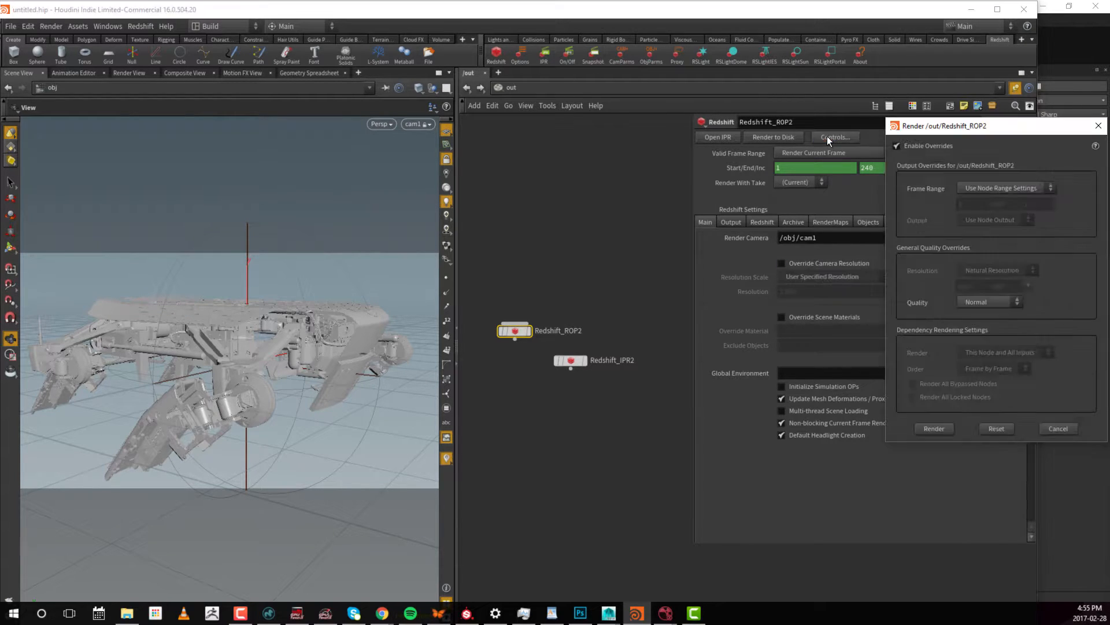
pyautogui.moveTo(1013, 126); pyautogui.dragTo(916, 124)
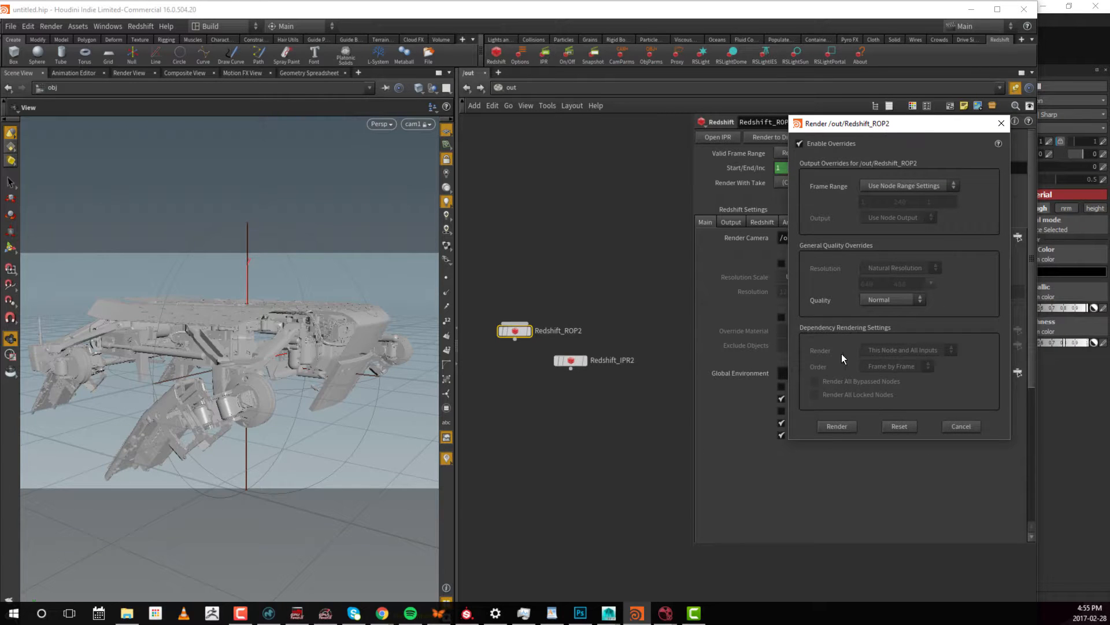
pyautogui.click(880, 299)
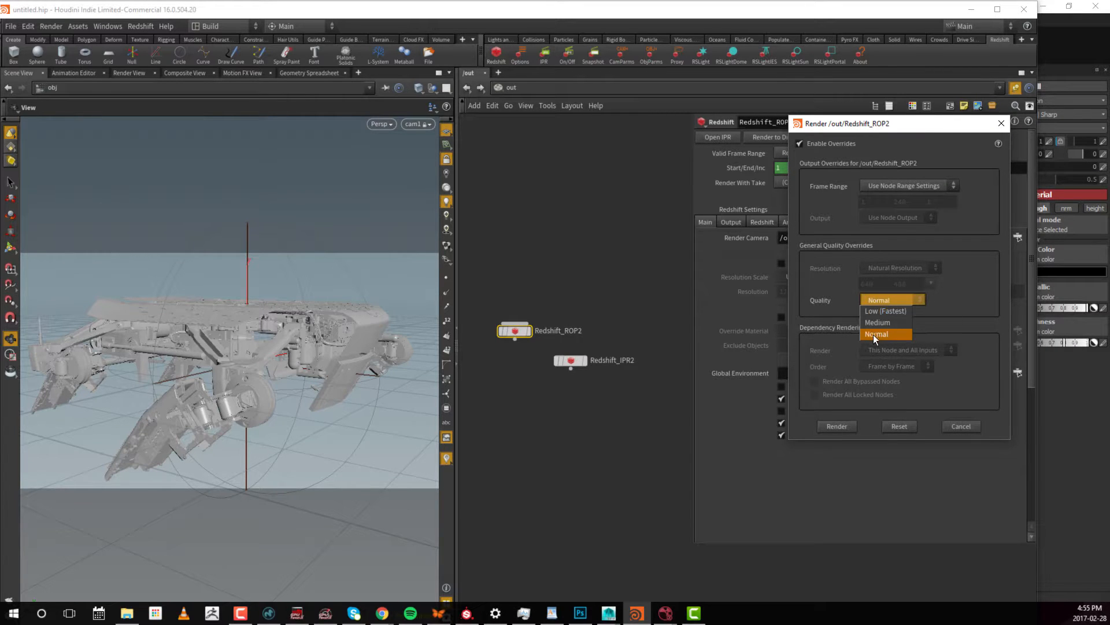
pyautogui.click(841, 290)
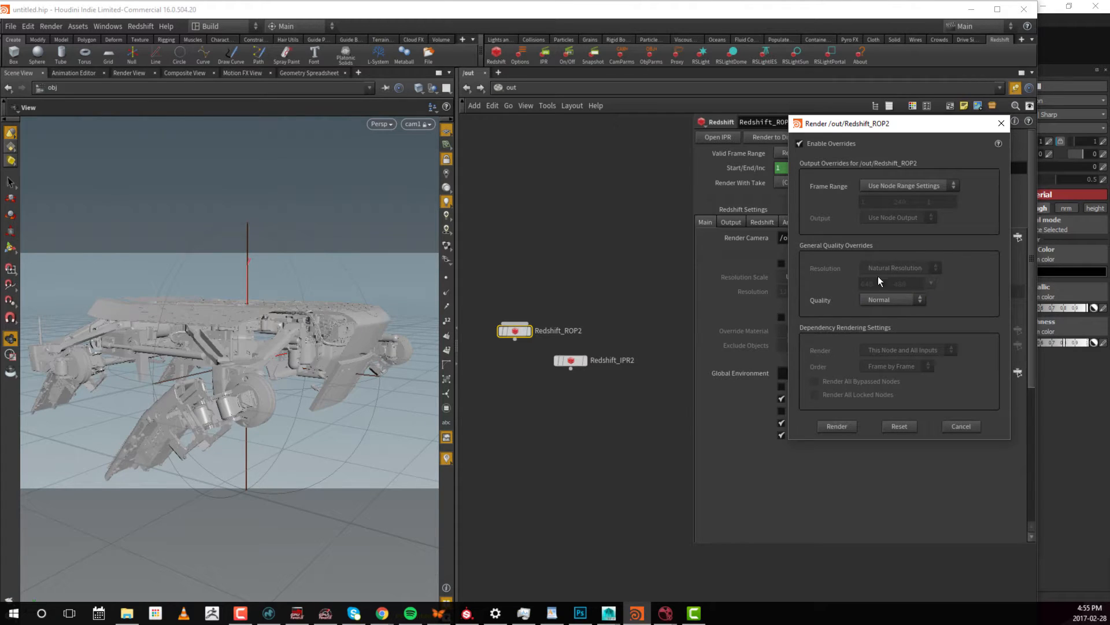
pyautogui.click(887, 313)
pyautogui.click(894, 299)
pyautogui.click(877, 331)
pyautogui.click(895, 182)
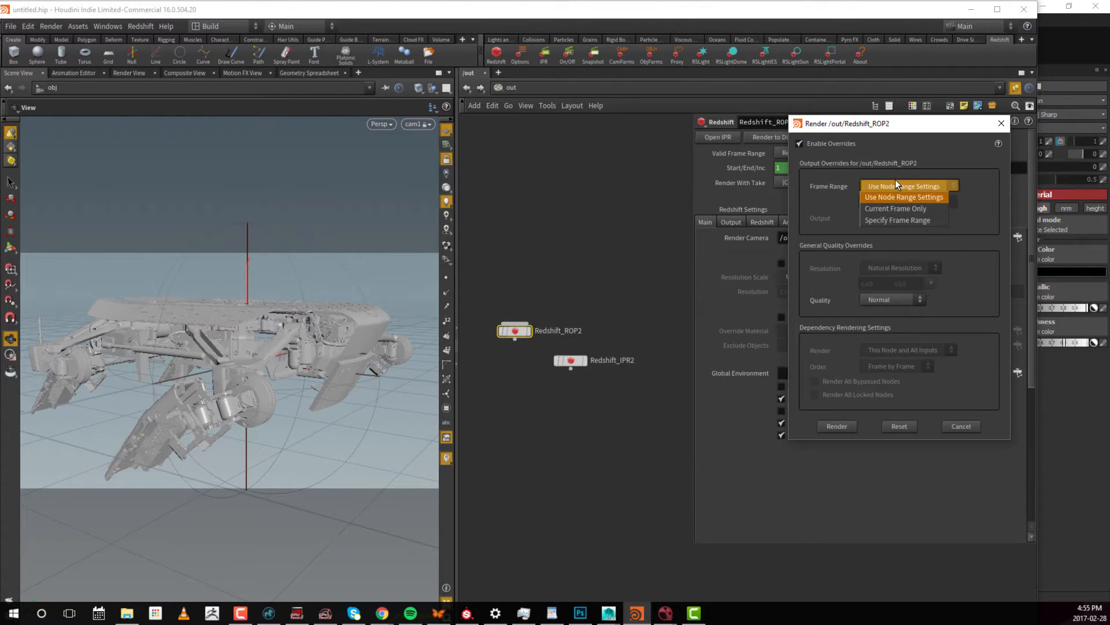
pyautogui.click(894, 212)
pyautogui.click(908, 187)
pyautogui.click(902, 218)
pyautogui.click(899, 187)
pyautogui.click(898, 203)
pyautogui.click(964, 427)
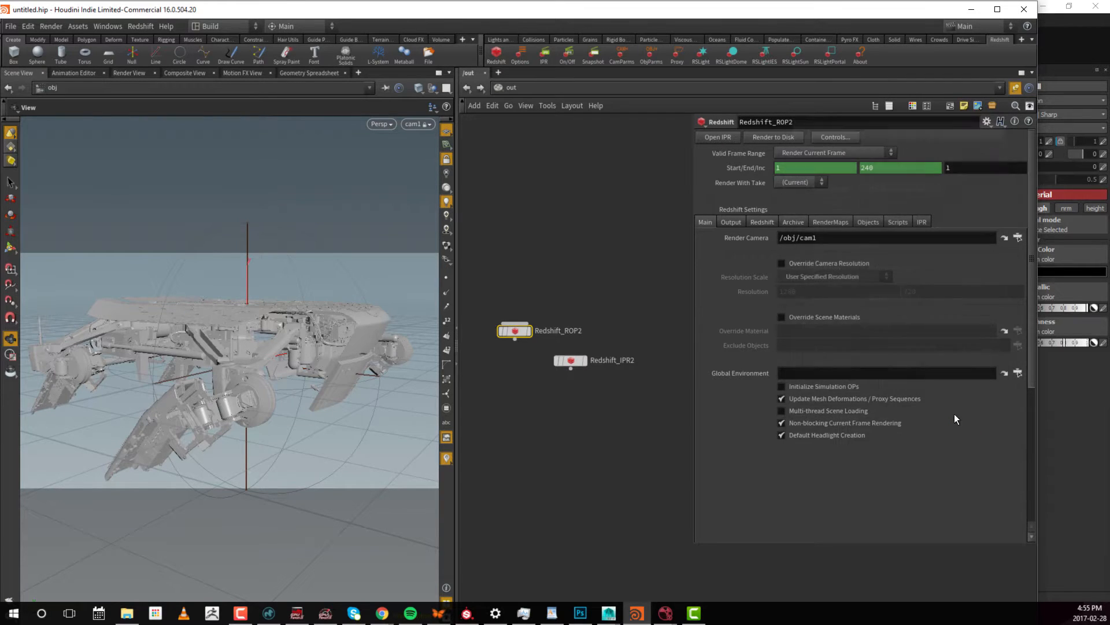
# - Try the scene material override on the ROP, and recheck the IPR resolution settings
pyautogui.click(784, 316)
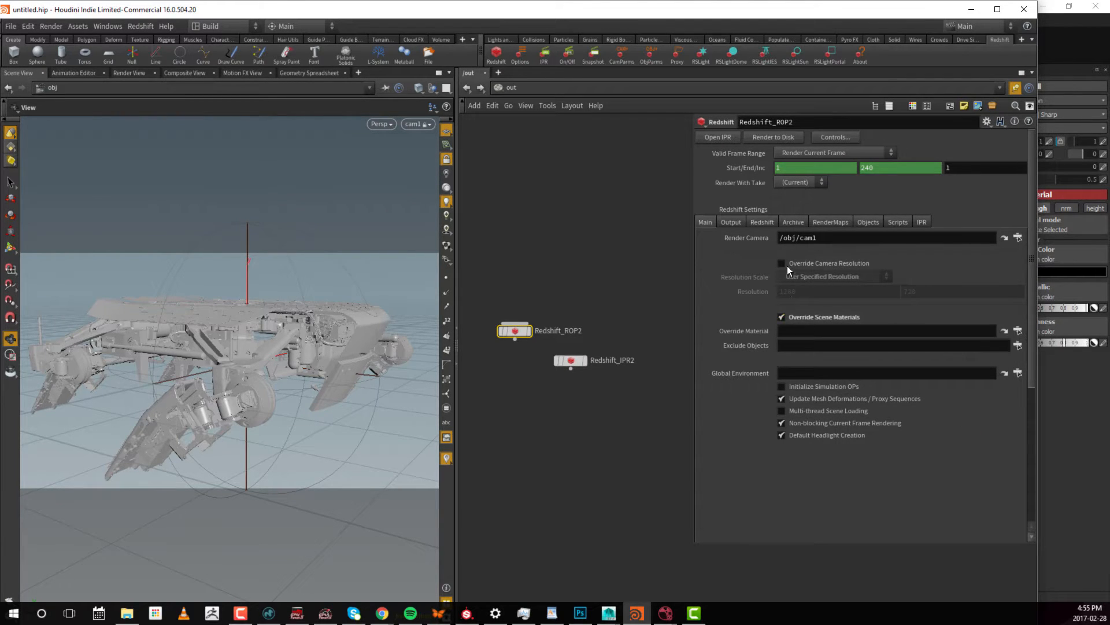
pyautogui.click(782, 317)
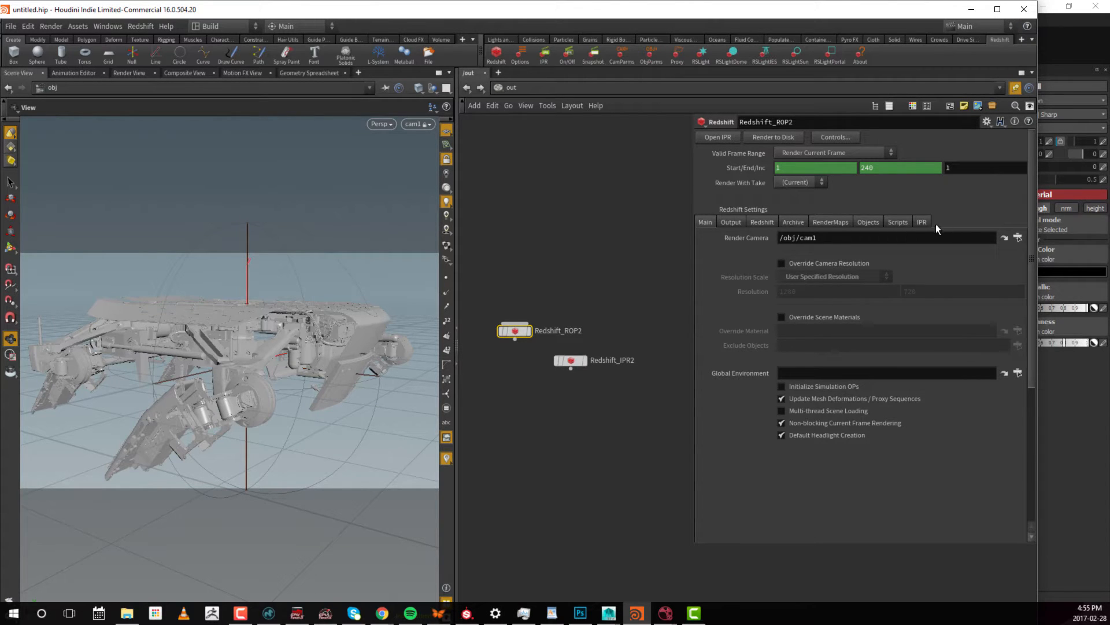
pyautogui.click(921, 224)
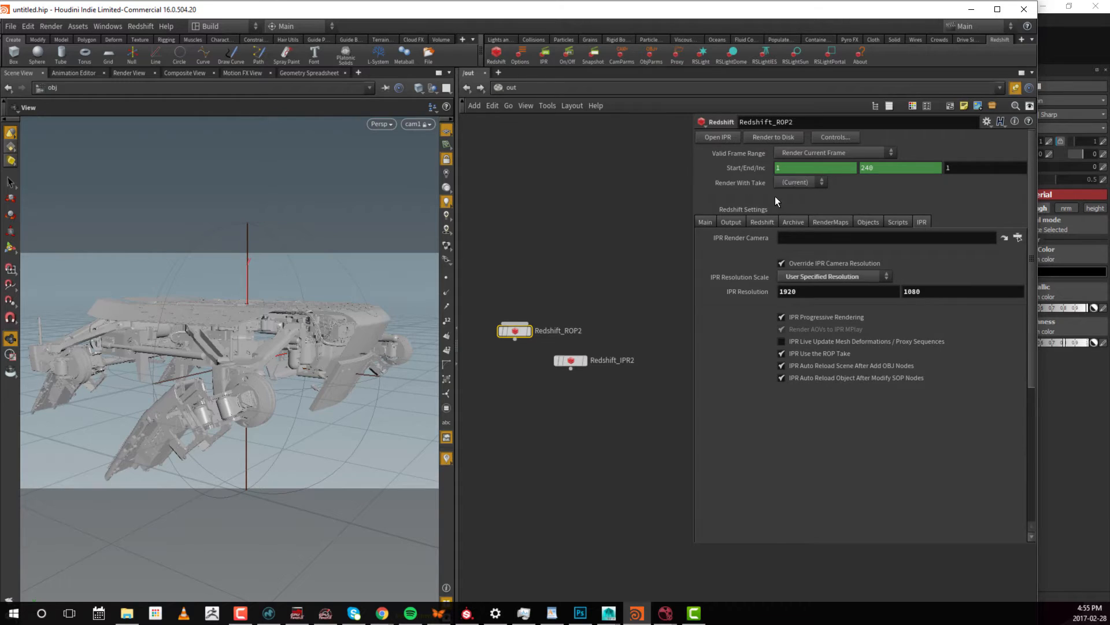